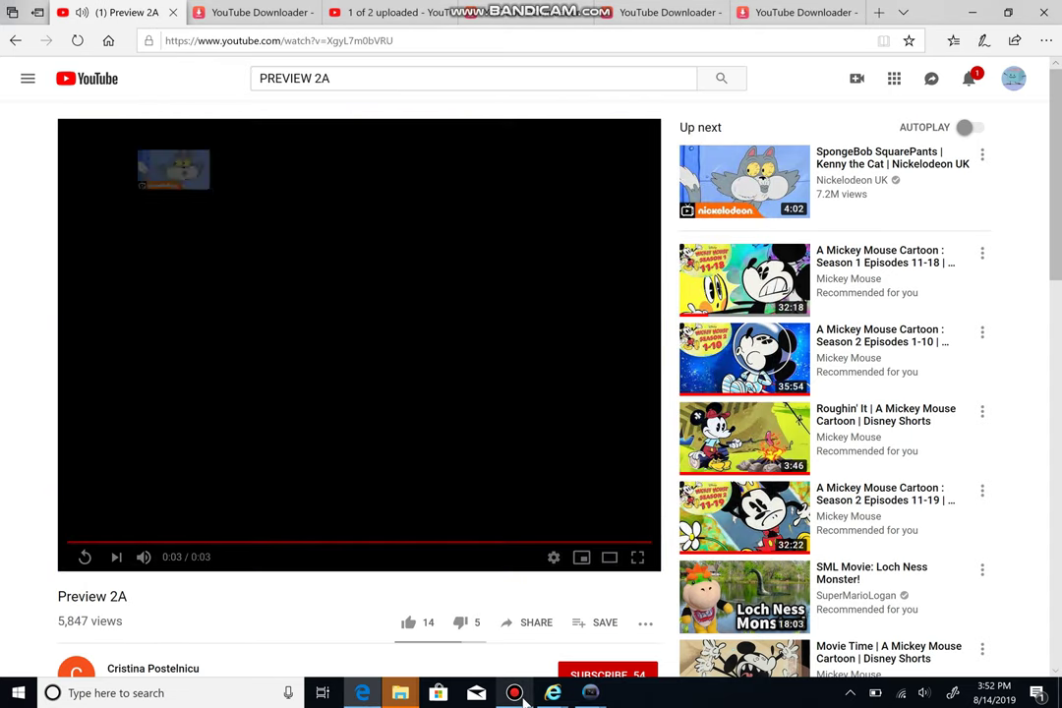
Switch to the Vegas Pro project holding the Klasky Csupo clip and open the clip's pan and crop settings at the start.
mouse_move(591, 696)
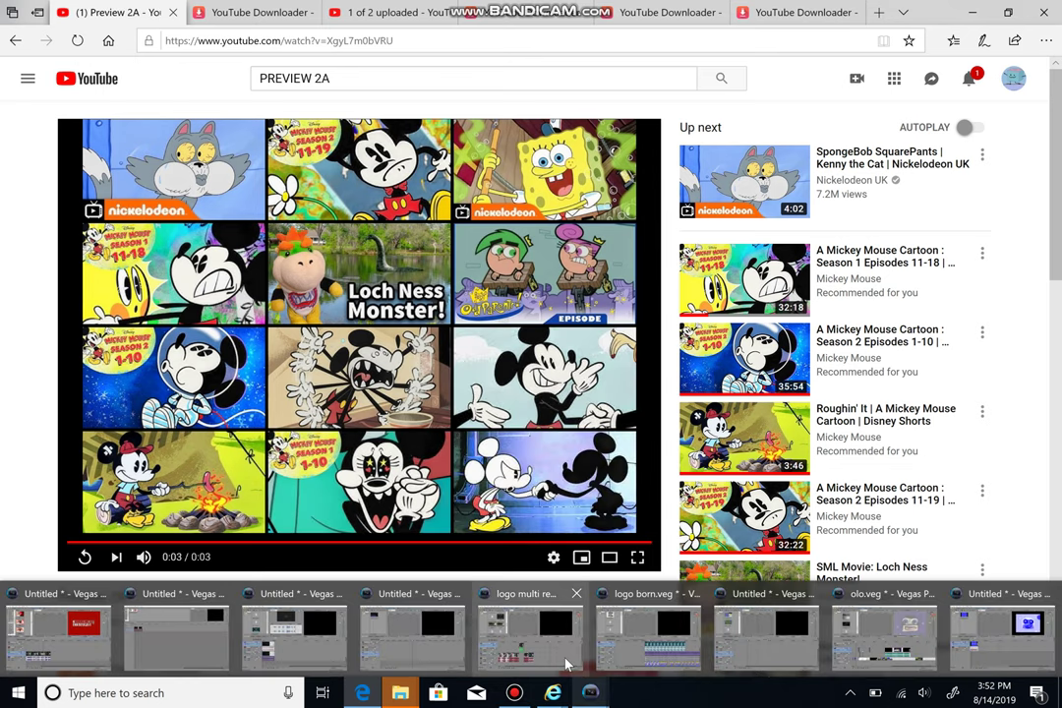
mouse_move(929, 648)
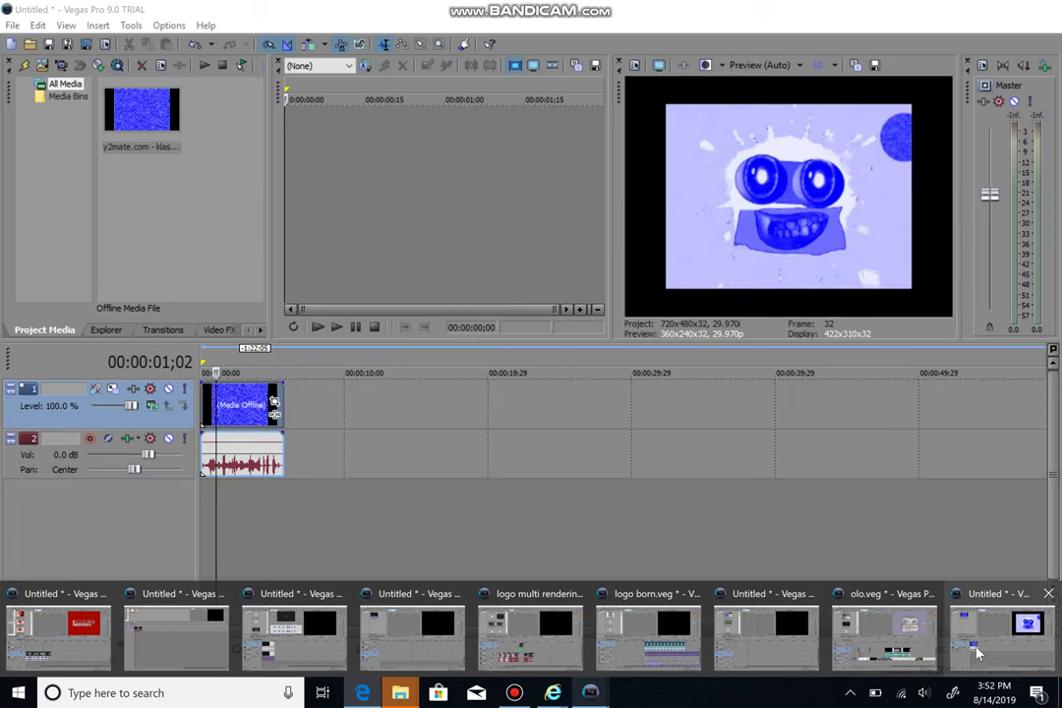
click(971, 641)
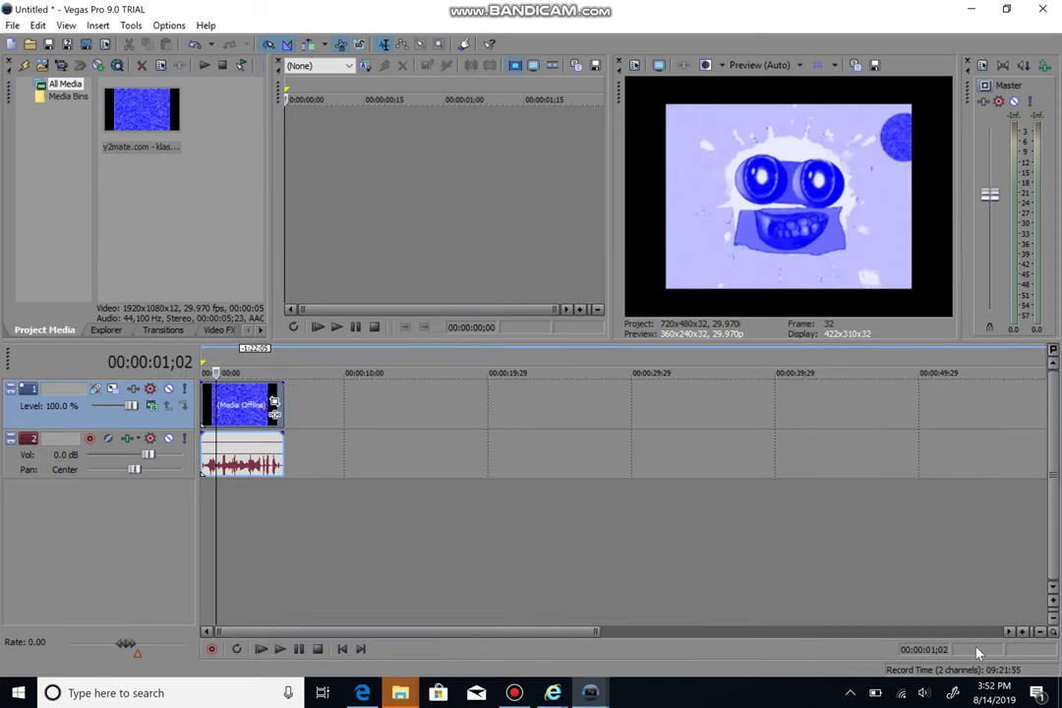
click(204, 408)
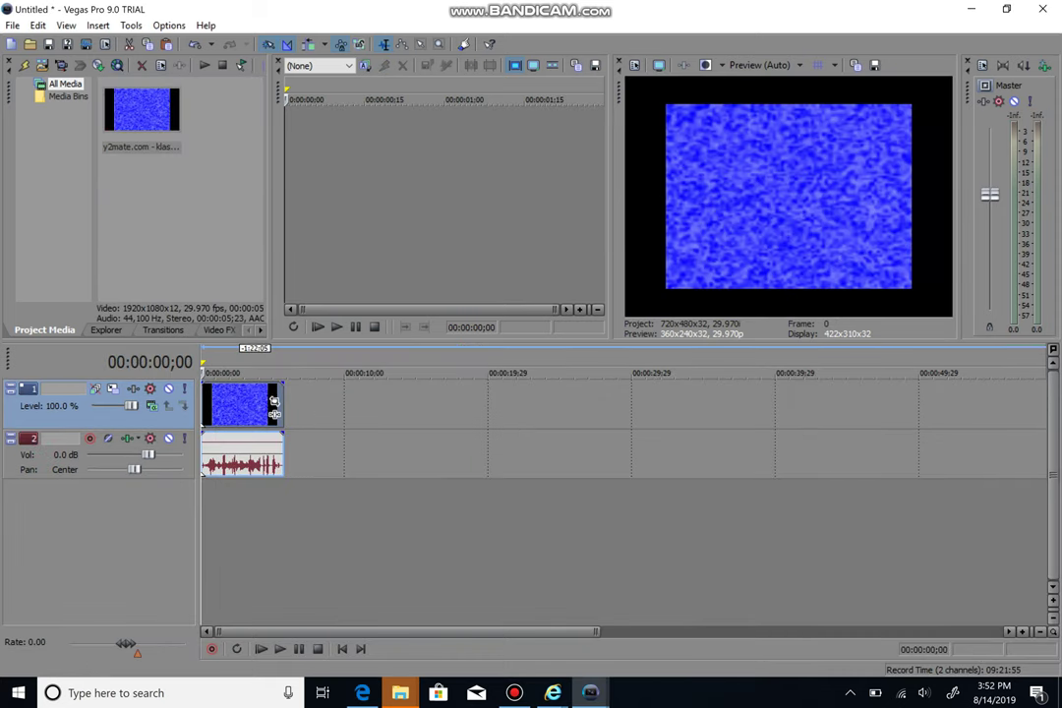
click(275, 405)
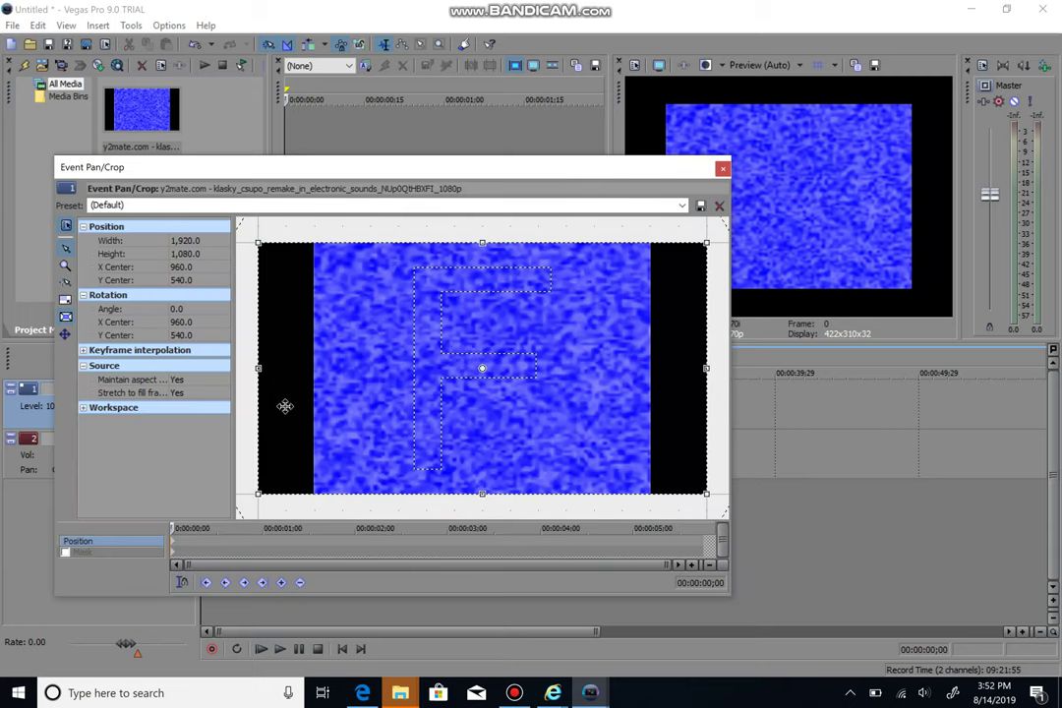
Try matching the clip's crop to the output aspect and applying the 16:9 Widescreen TV aspect ratio preset.
right_click(339, 399)
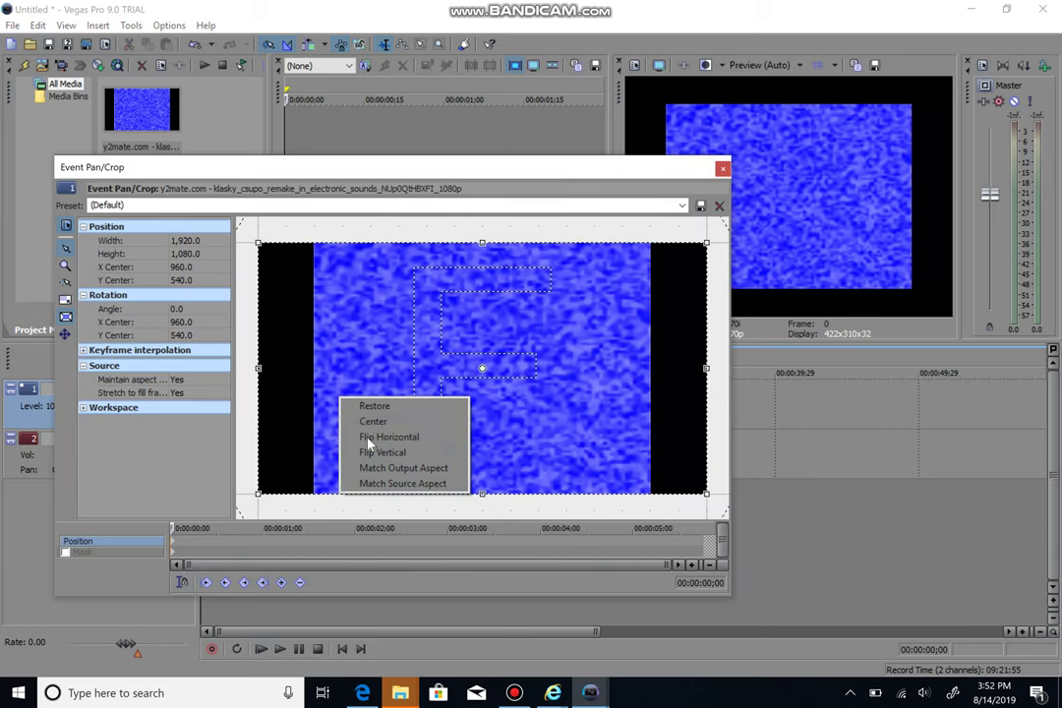
click(381, 469)
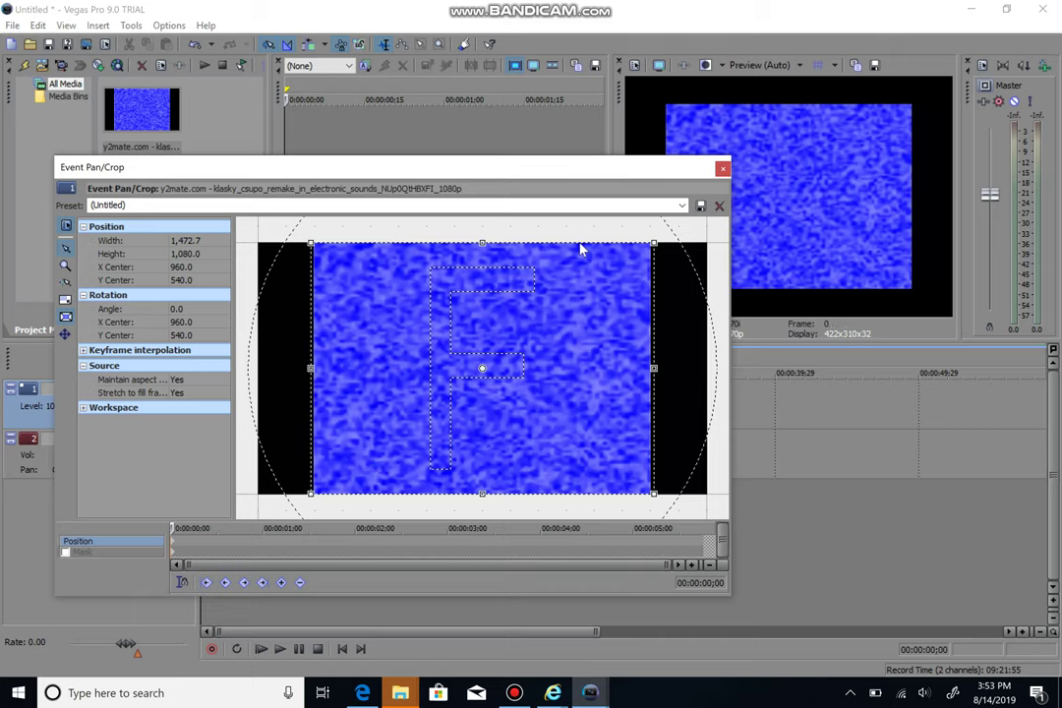
click(489, 209)
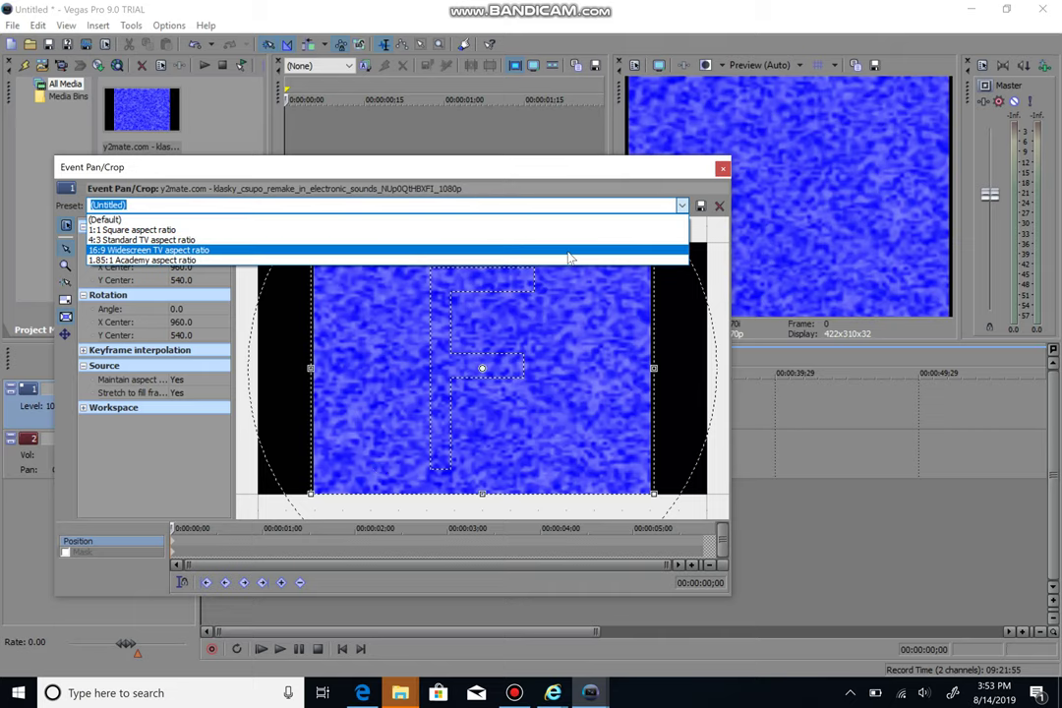
click(568, 257)
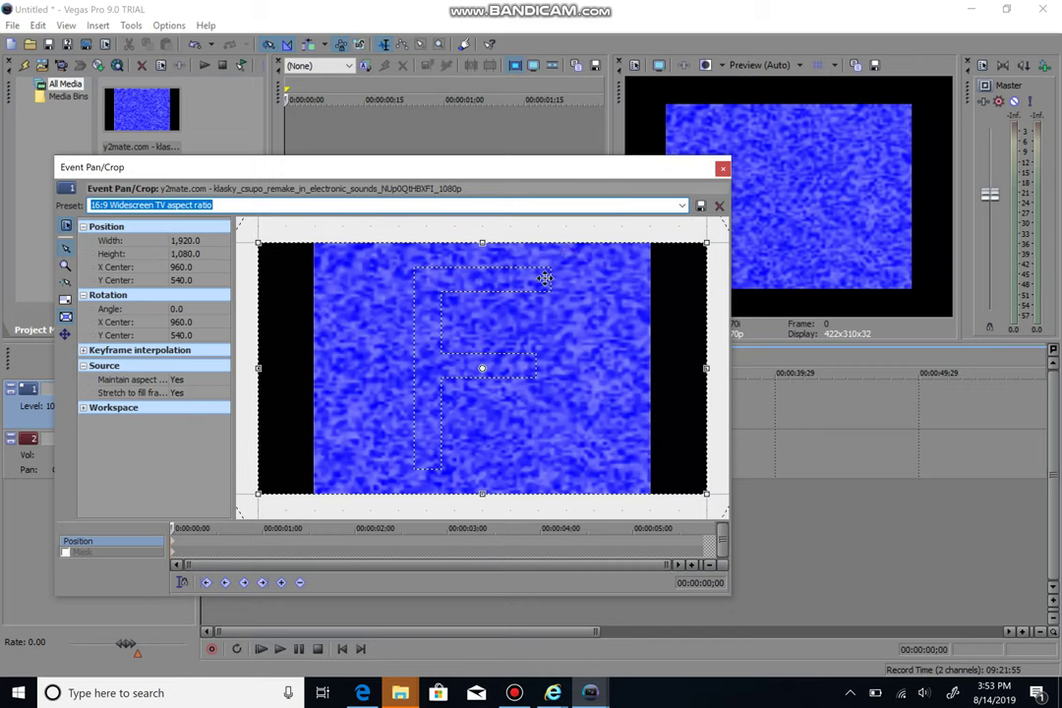
right_click(475, 351)
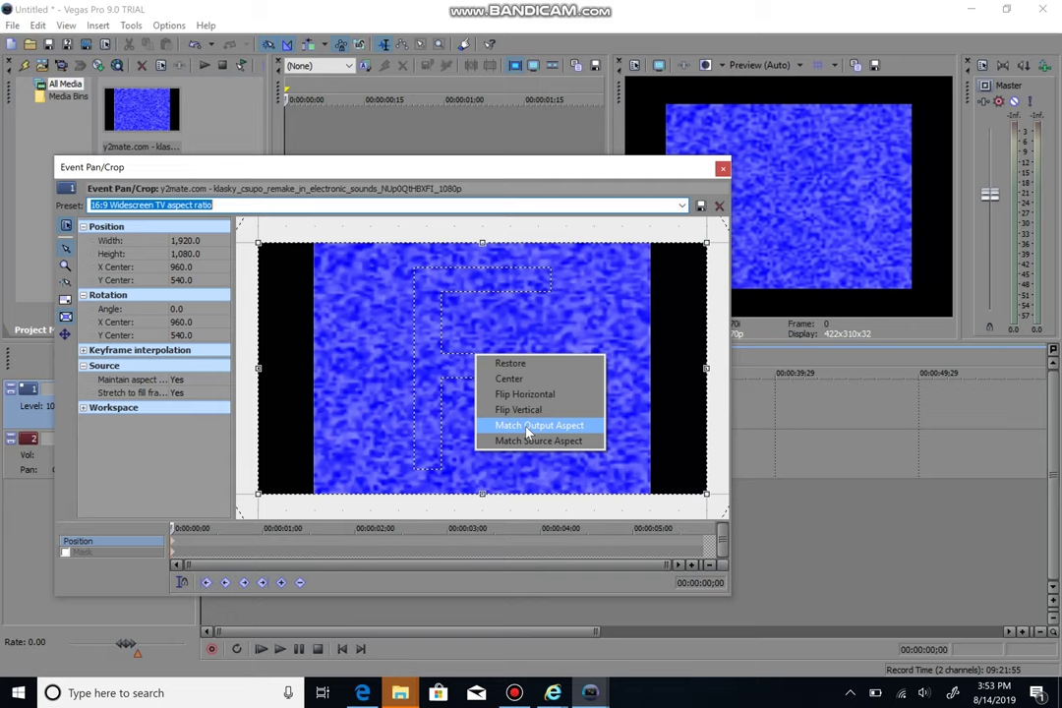
Crop the clip with the 4:3 Standard TV aspect ratio preset and set Maintain aspect ratio to No.
click(681, 206)
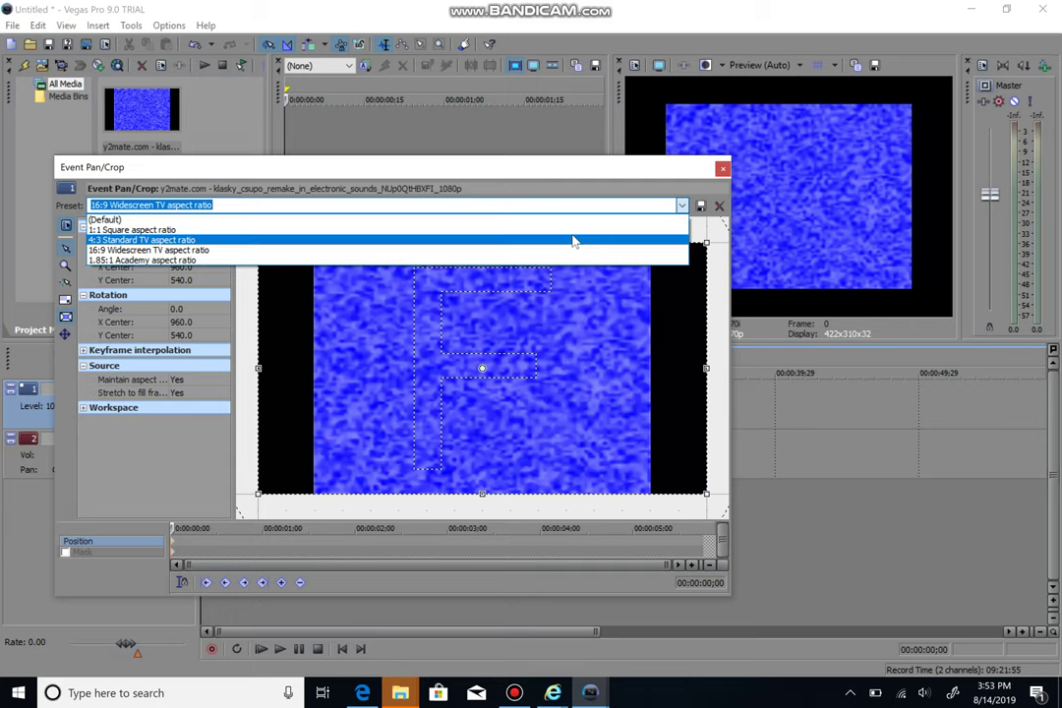
click(574, 240)
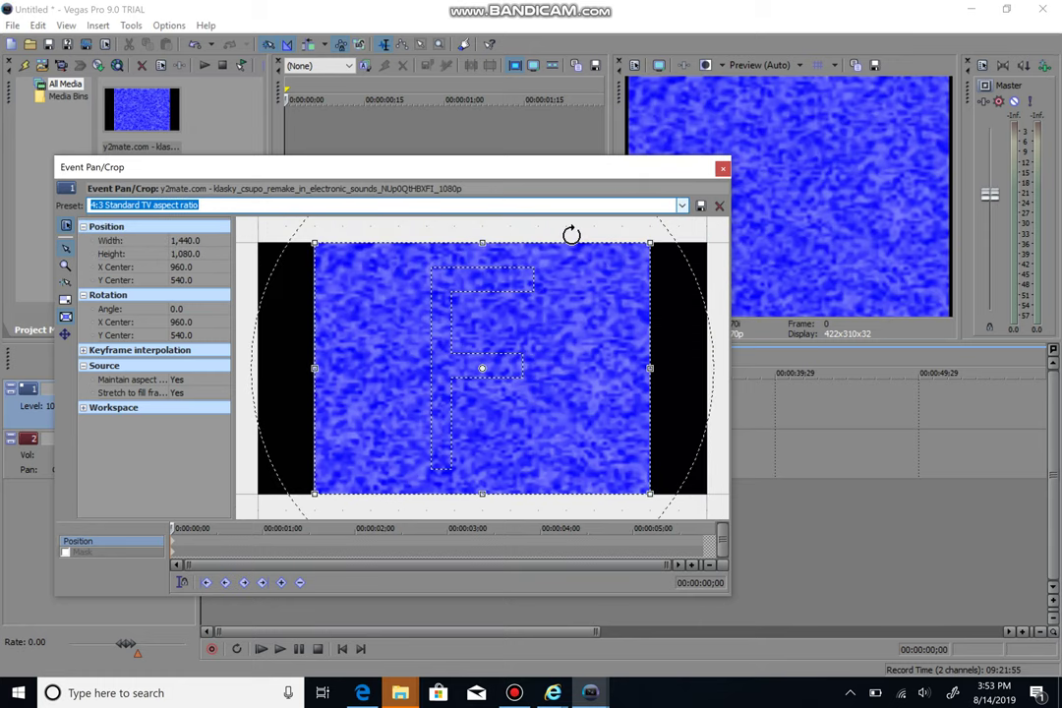
click(187, 381)
click(181, 384)
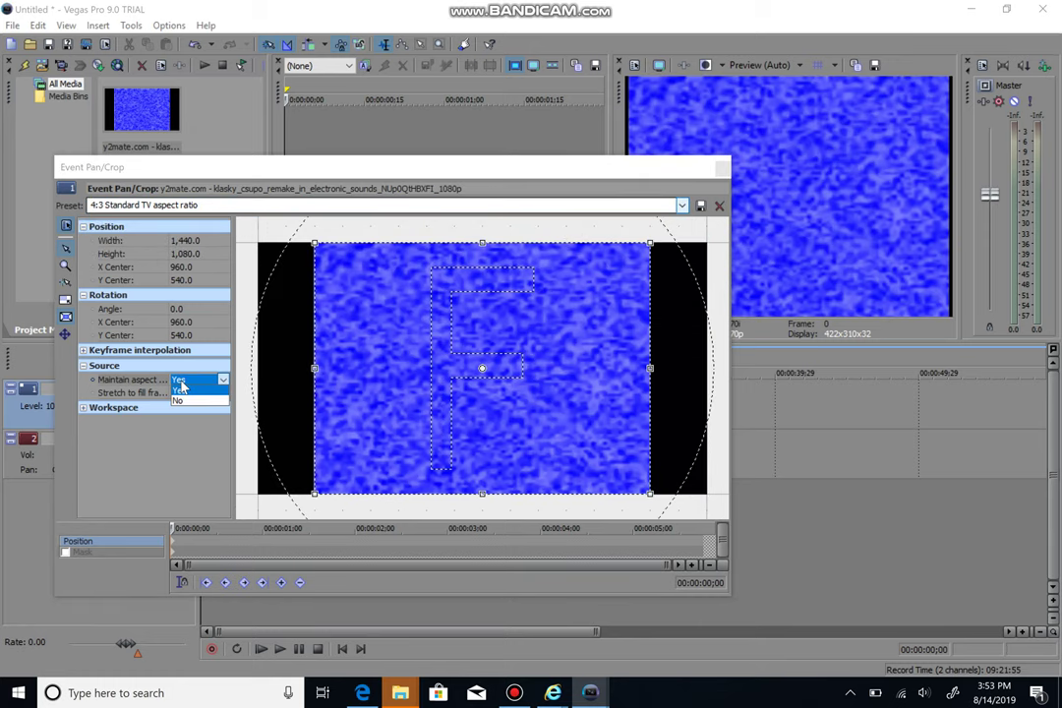
click(178, 400)
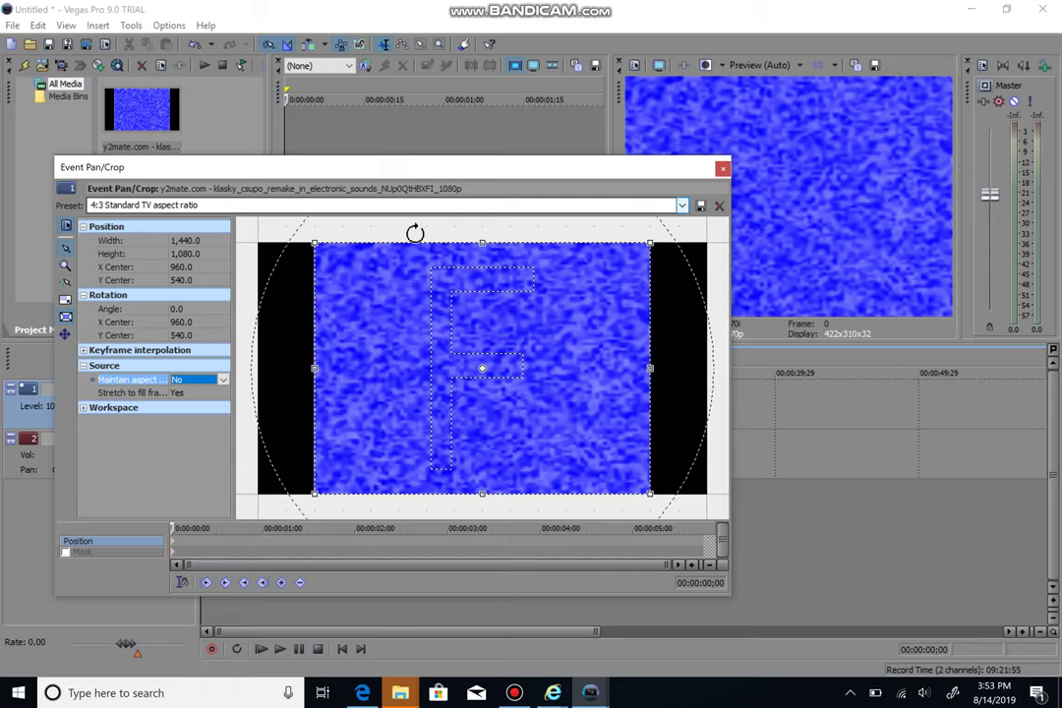
click(722, 171)
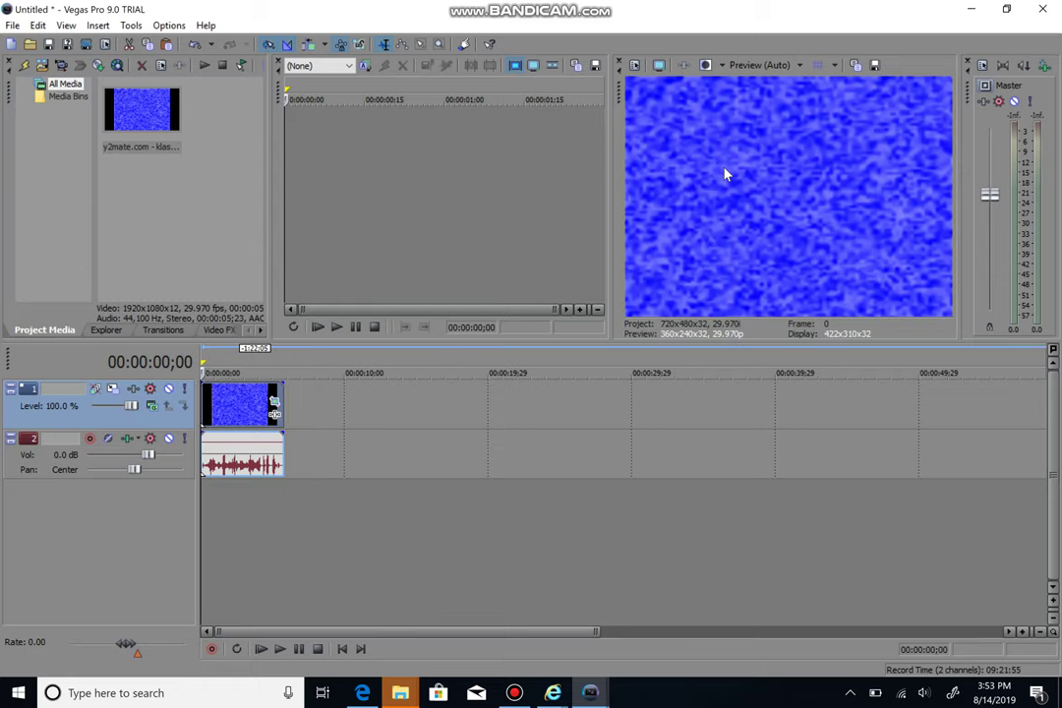
Play back the cropped clip and examine the frames around 00:00:01;19 for a suitable cut point.
key(space)
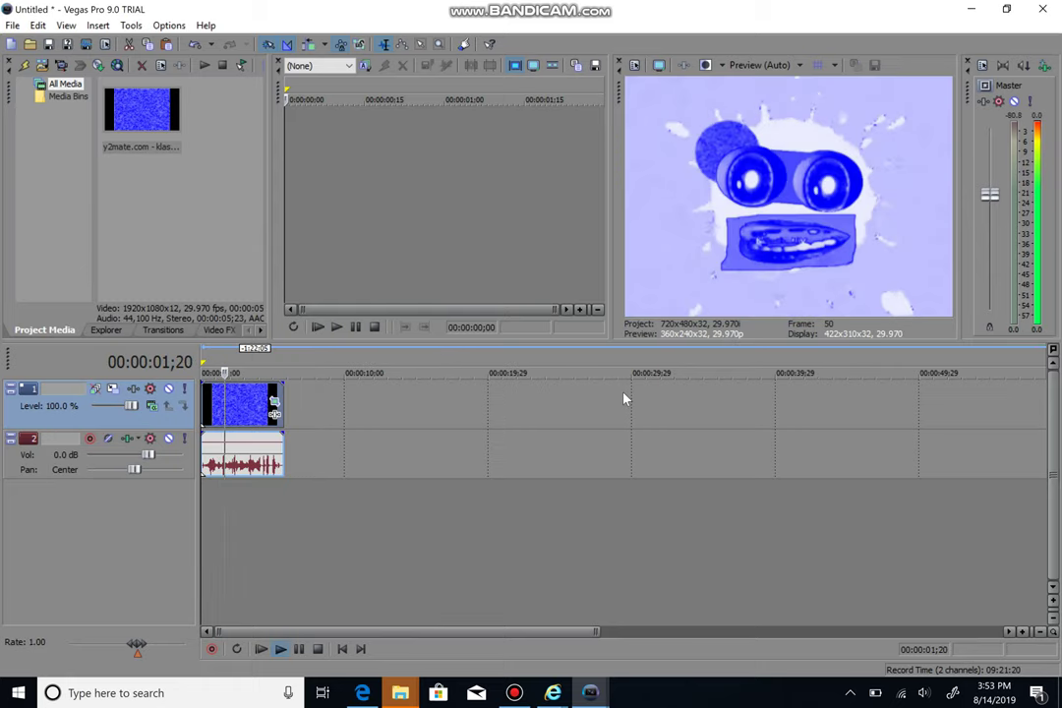
click(300, 651)
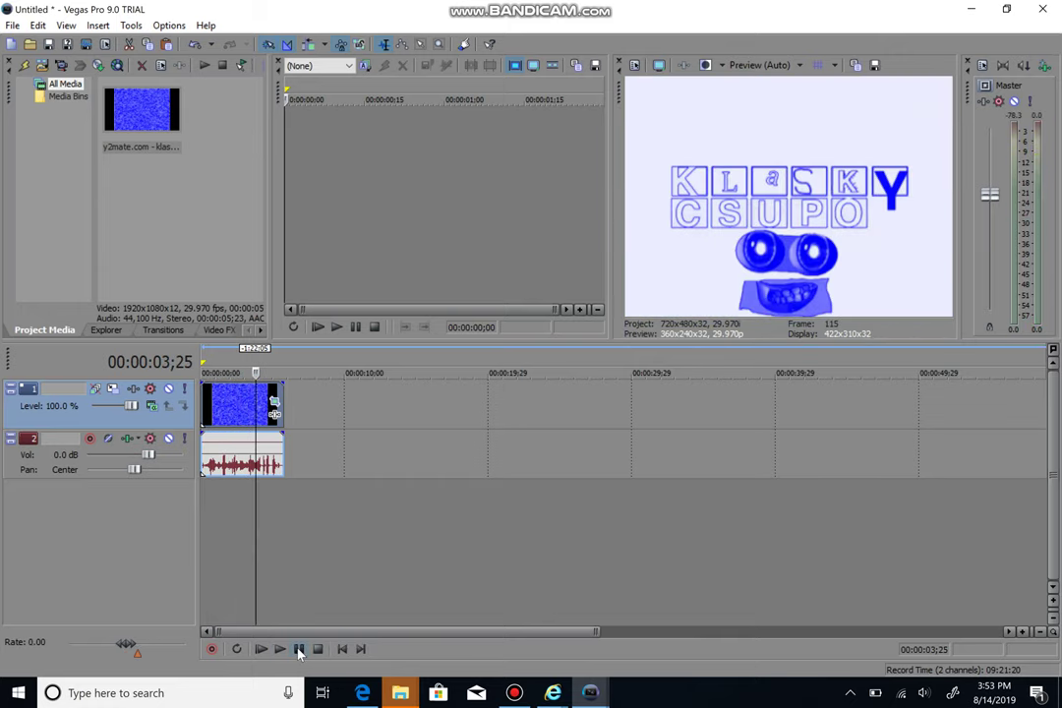
click(228, 415)
key(Left)
key(Left)
key(Left)
key(Left)
key(Left)
key(Left)
key(Left)
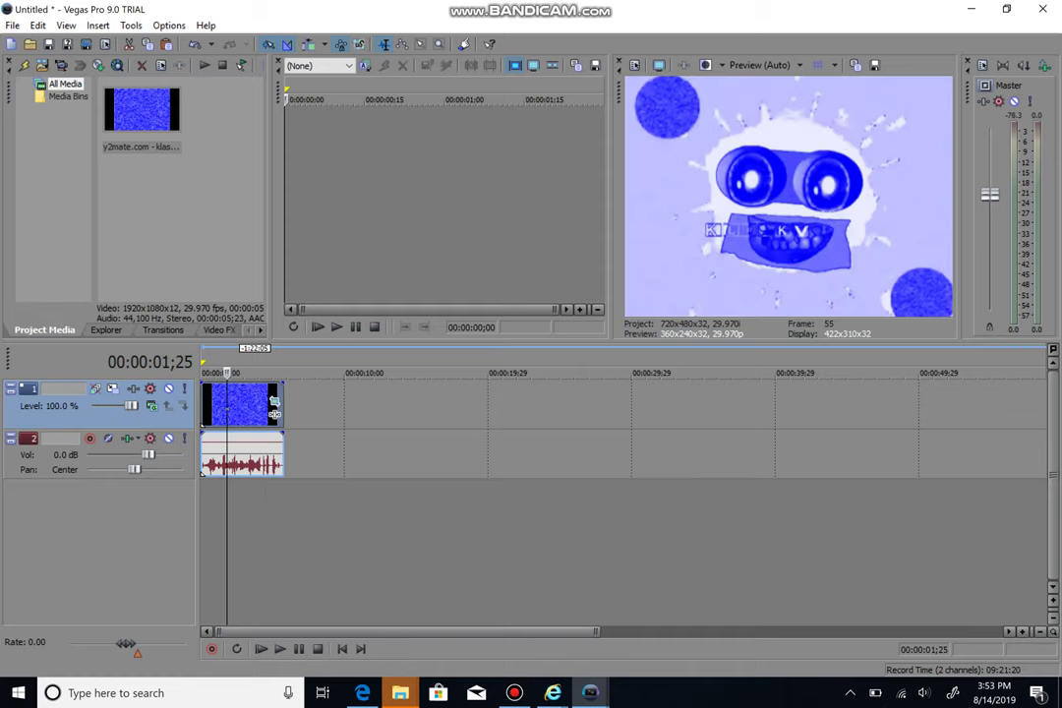
key(Left)
key(Left)
key(Left)
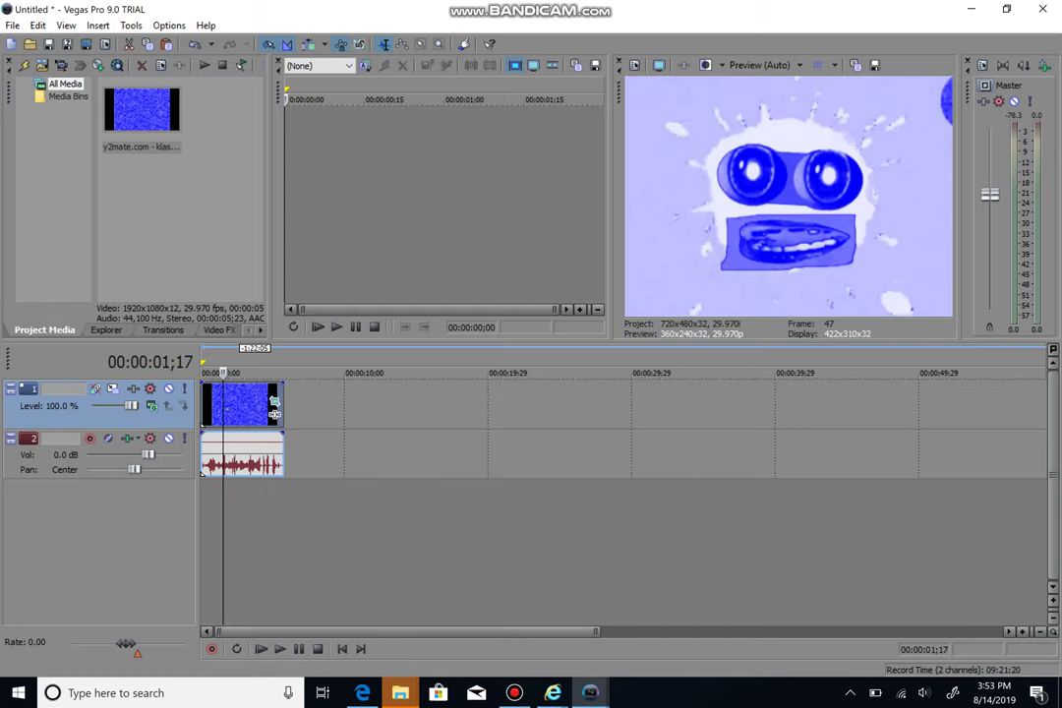
key(Right)
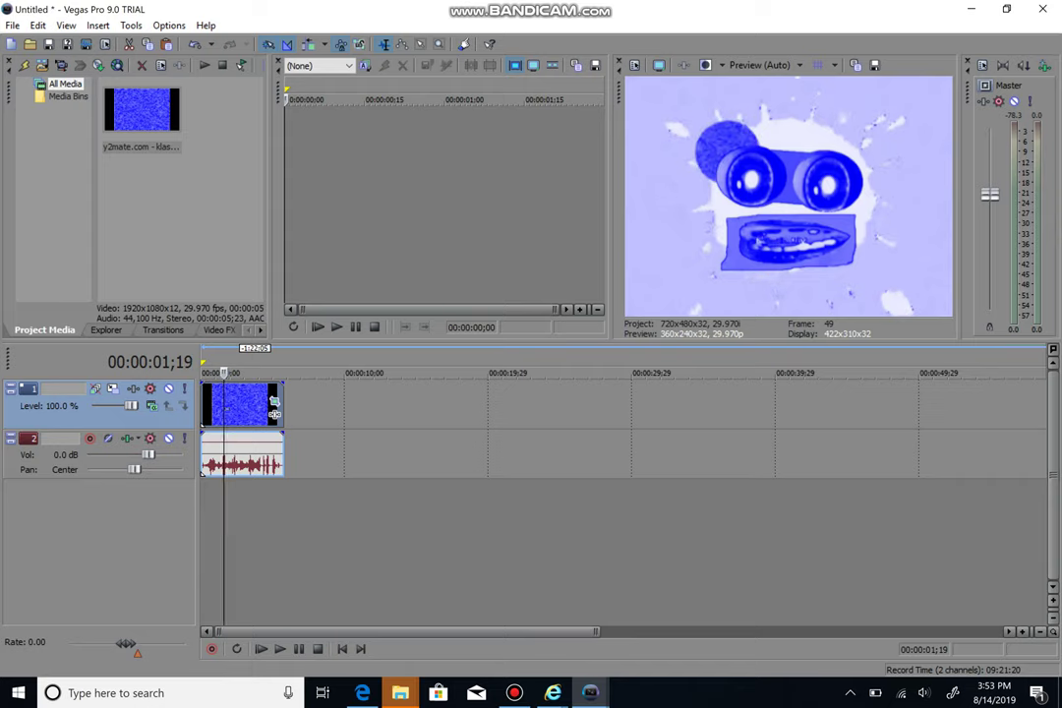
click(298, 650)
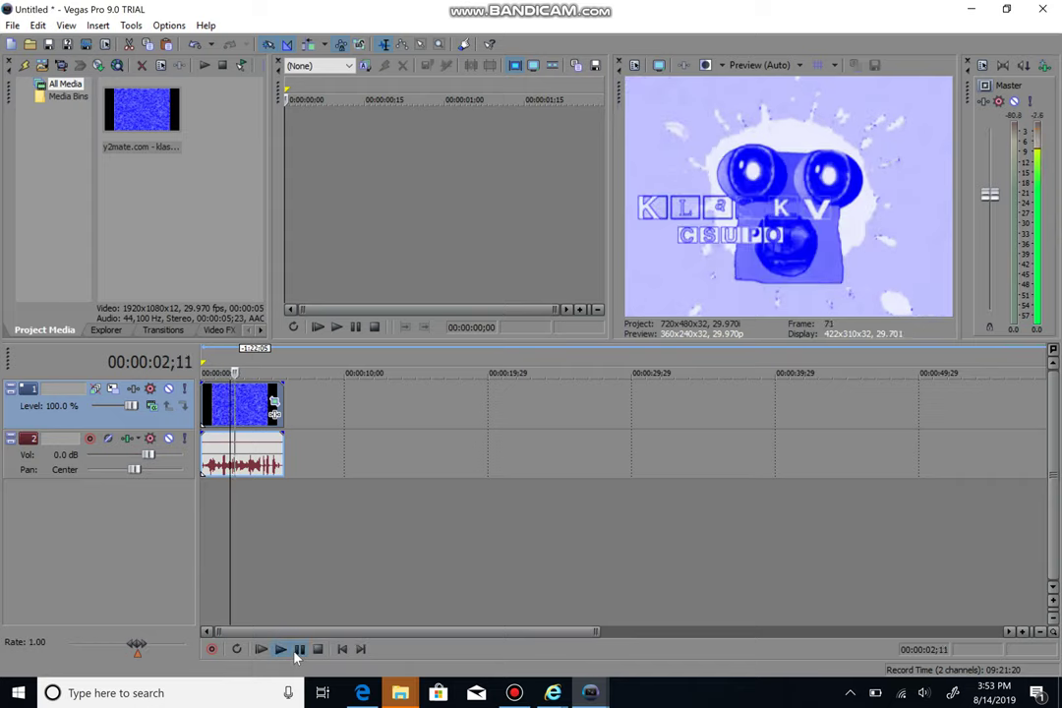
Split the video and audio clip at 00:00:01;18.
key(Left)
key(Left)
key(Left)
key(Left)
key(Left)
key(Left)
key(Left)
key(Left)
key(Left)
key(Left)
key(Left)
key(Left)
key(Left)
key(Left)
key(Left)
key(Left)
key(Left)
key(Left)
key(Left)
key(Left)
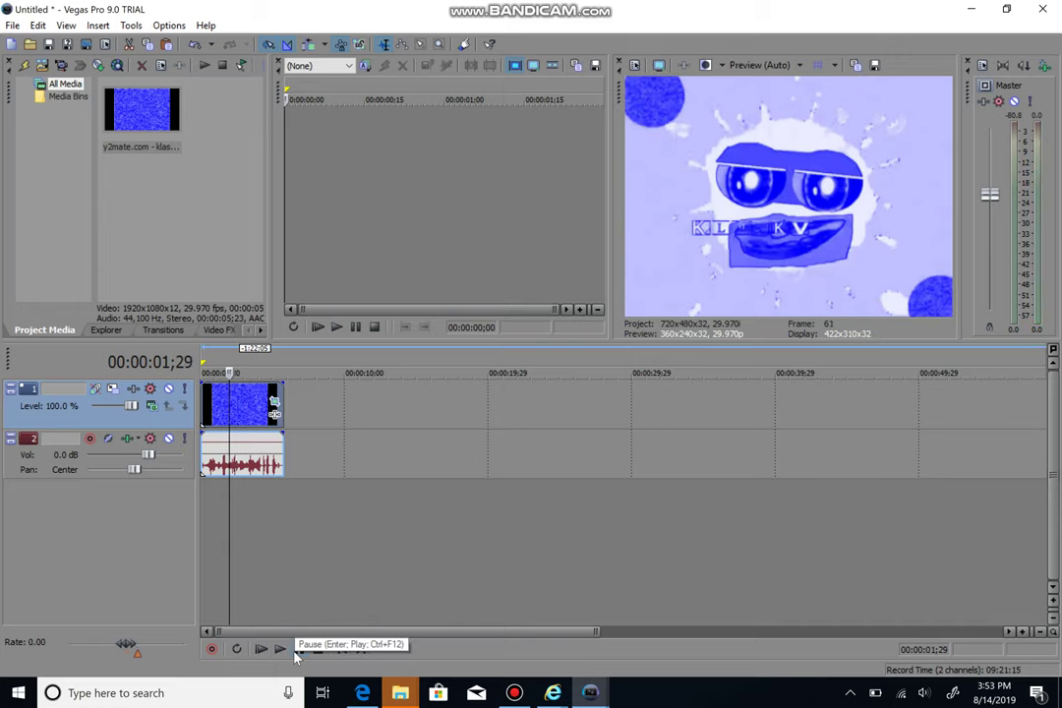
key(alt+Left)
key(alt+Left)
key(alt+Right)
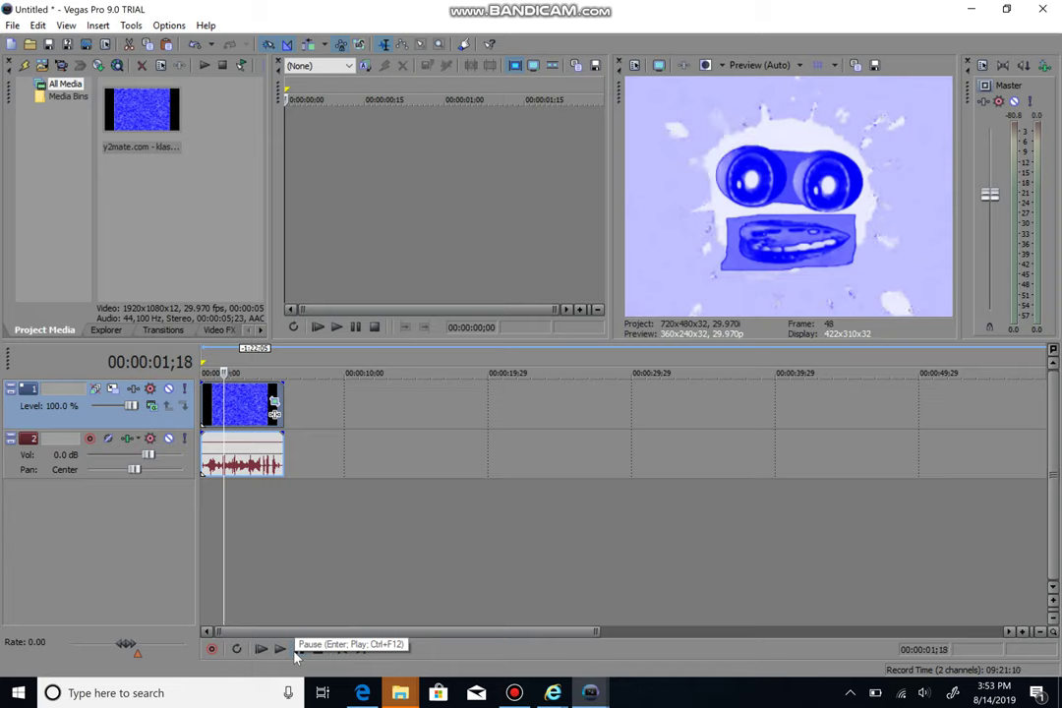
key(Up)
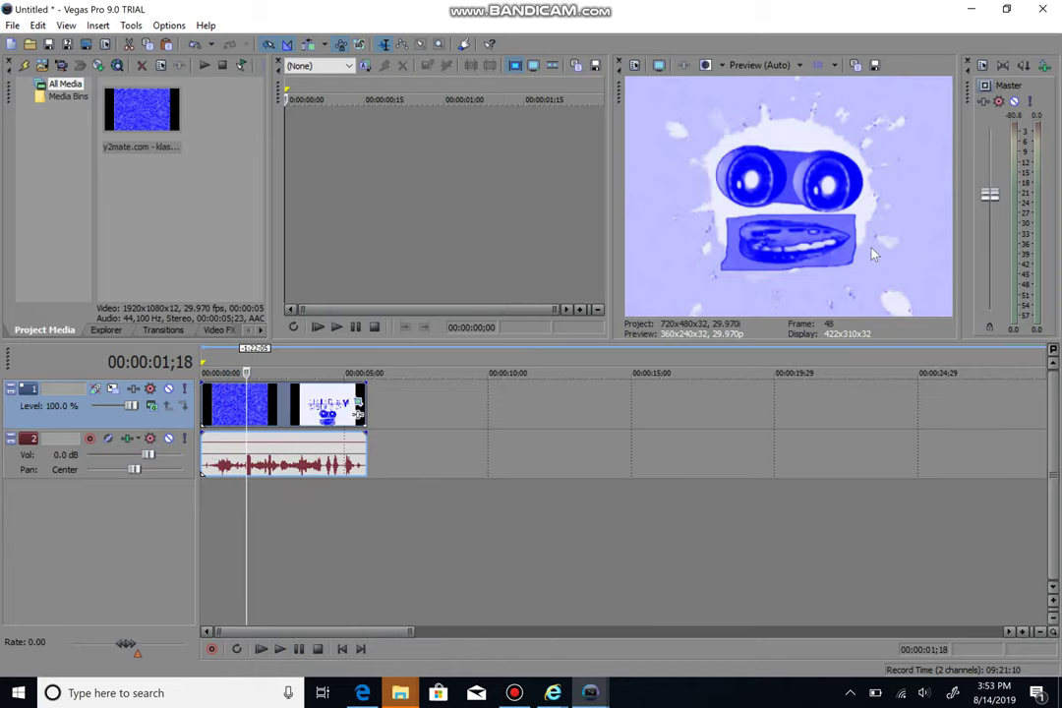
key(s)
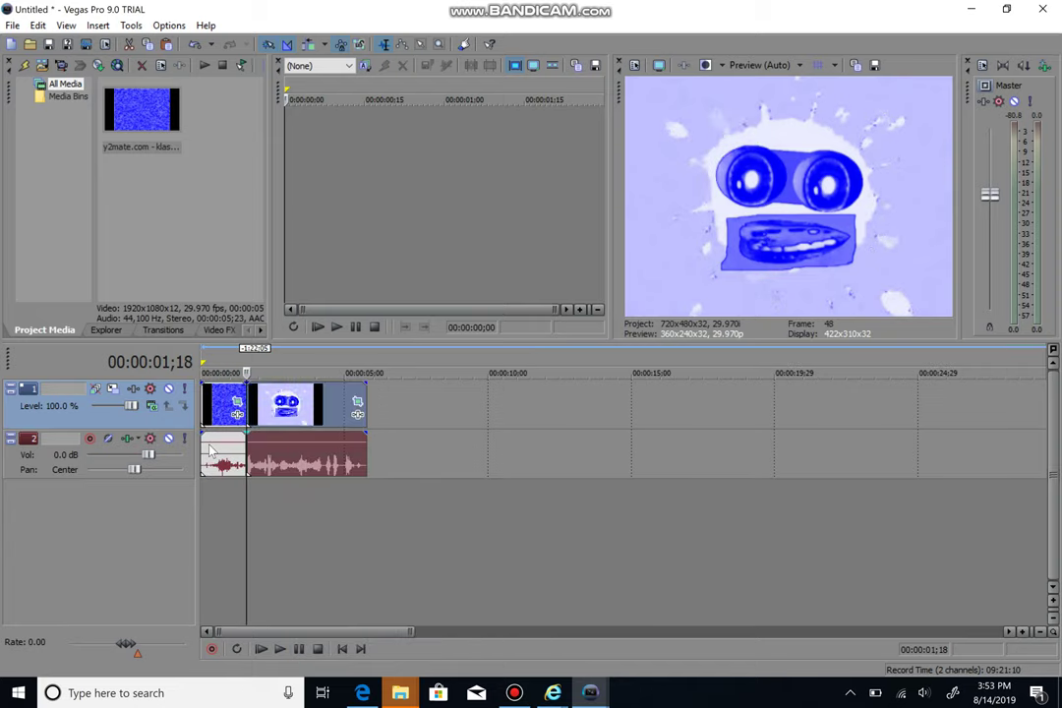
Delete the part before the split and move the remaining clip to the start of the timeline.
click(219, 413)
key(Delete)
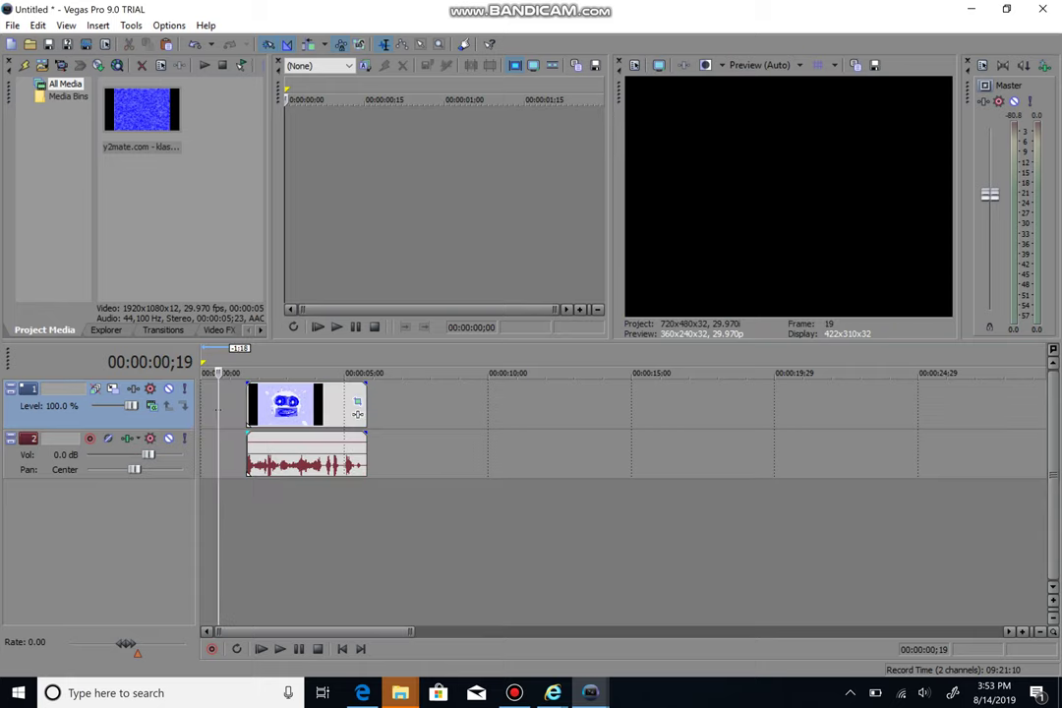
drag(282, 413, 236, 423)
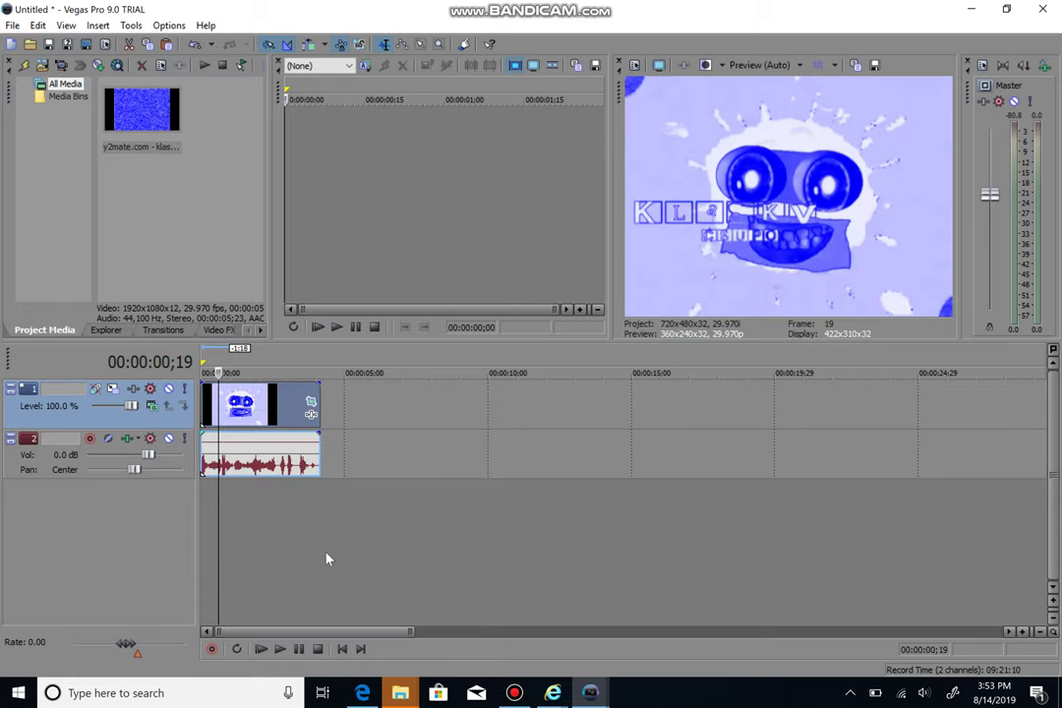
Split the clip three frames after its start, at 00:00:00;03.
click(345, 649)
scroll(344, 649, up, 6)
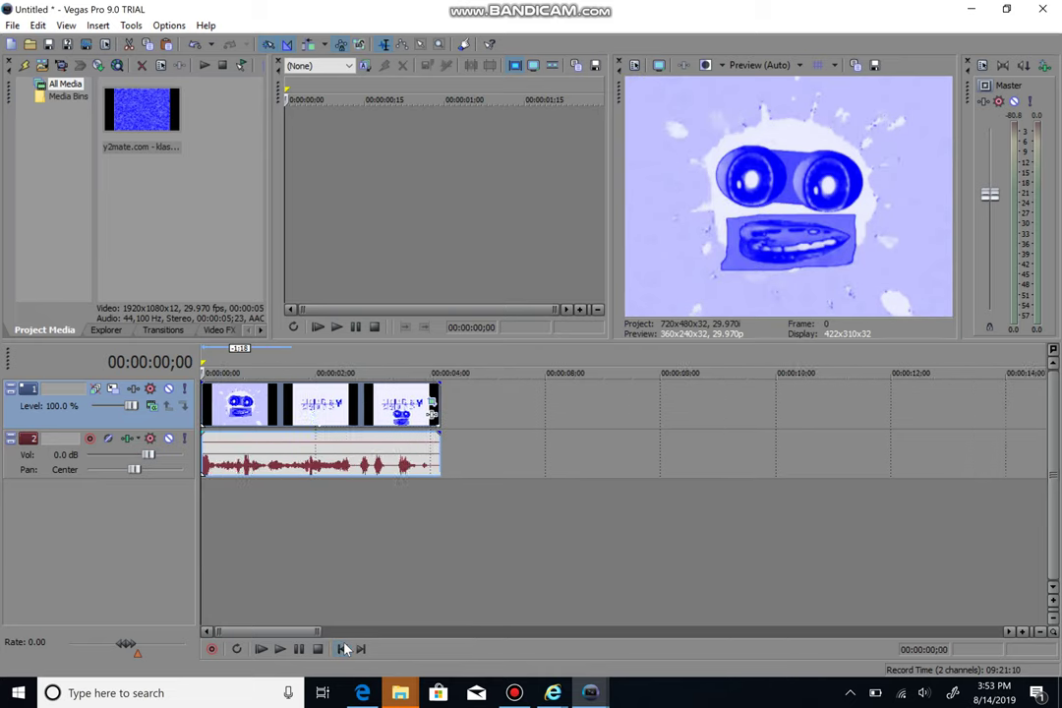
scroll(344, 649, down, 1)
key(Right)
key(Right)
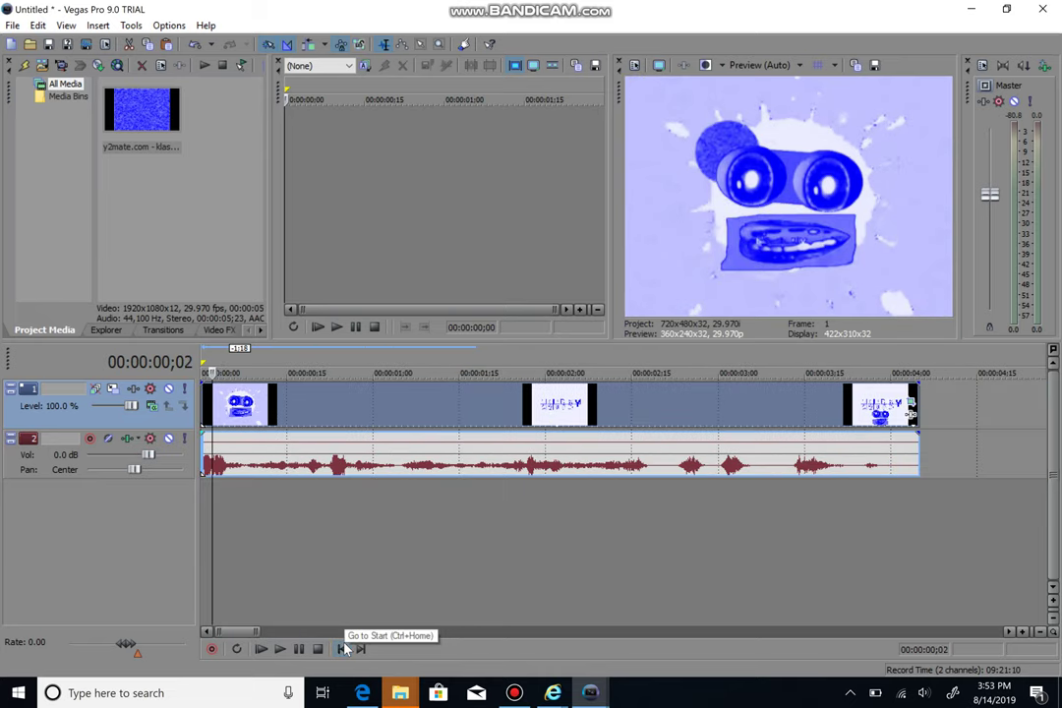
key(Right)
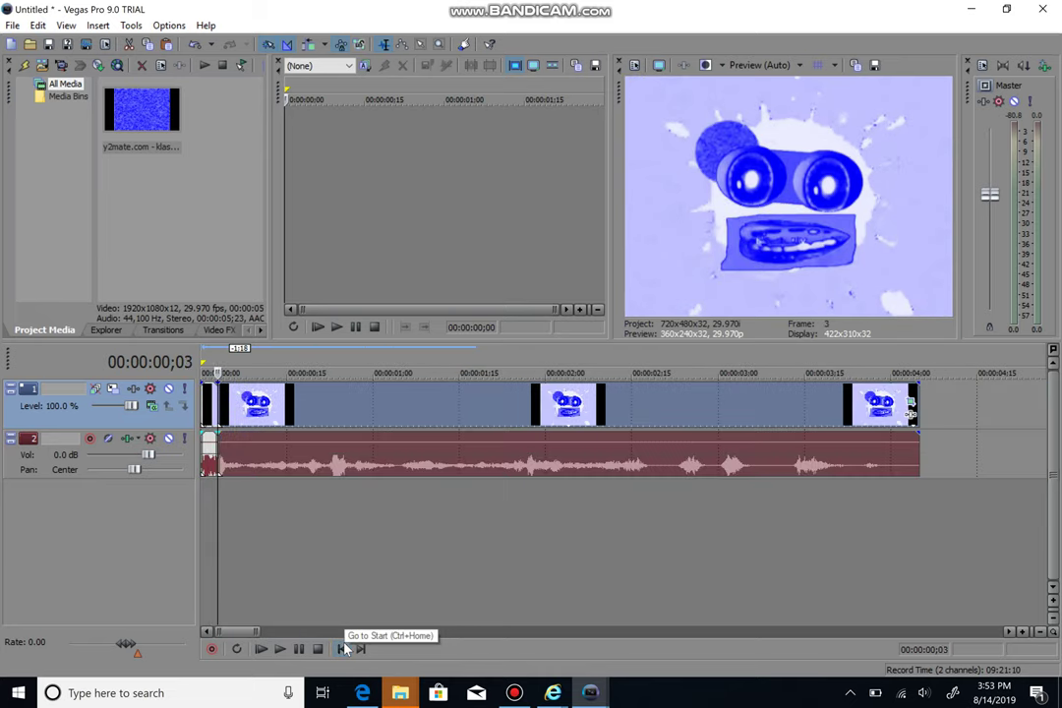
Move the long remainder out of the way and paste copies of the three-frame piece at varied intervals up to about 00:00:02;00.
drag(330, 416, 449, 417)
click(213, 415)
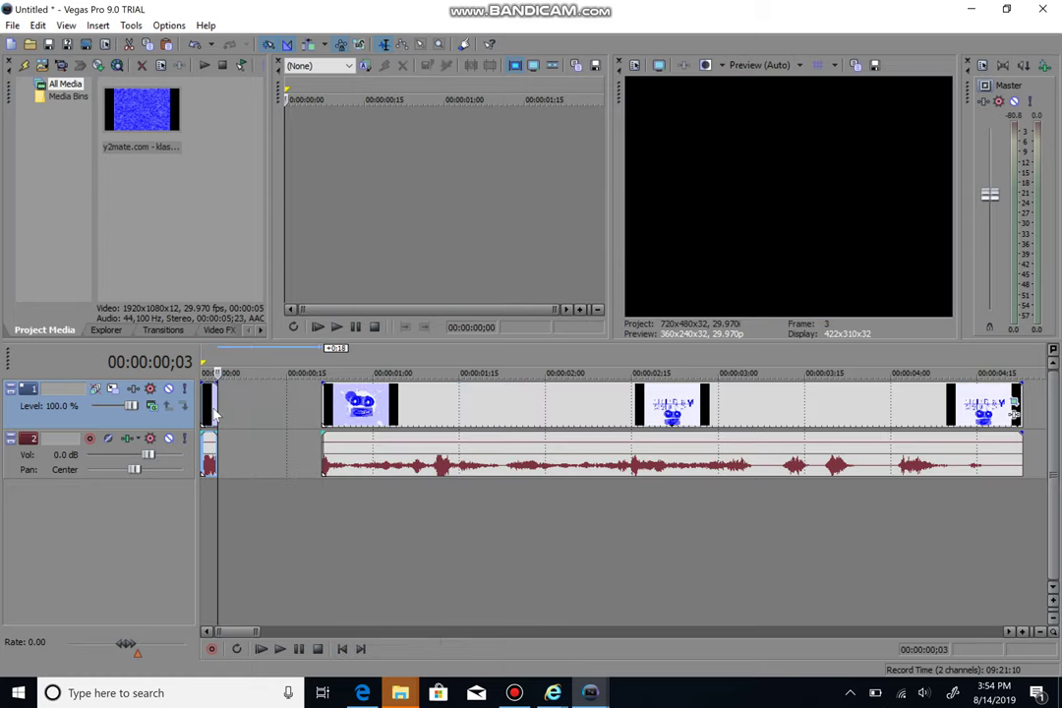
key(ctrl+v)
key(Right)
key(Right)
key(Right)
key(Right)
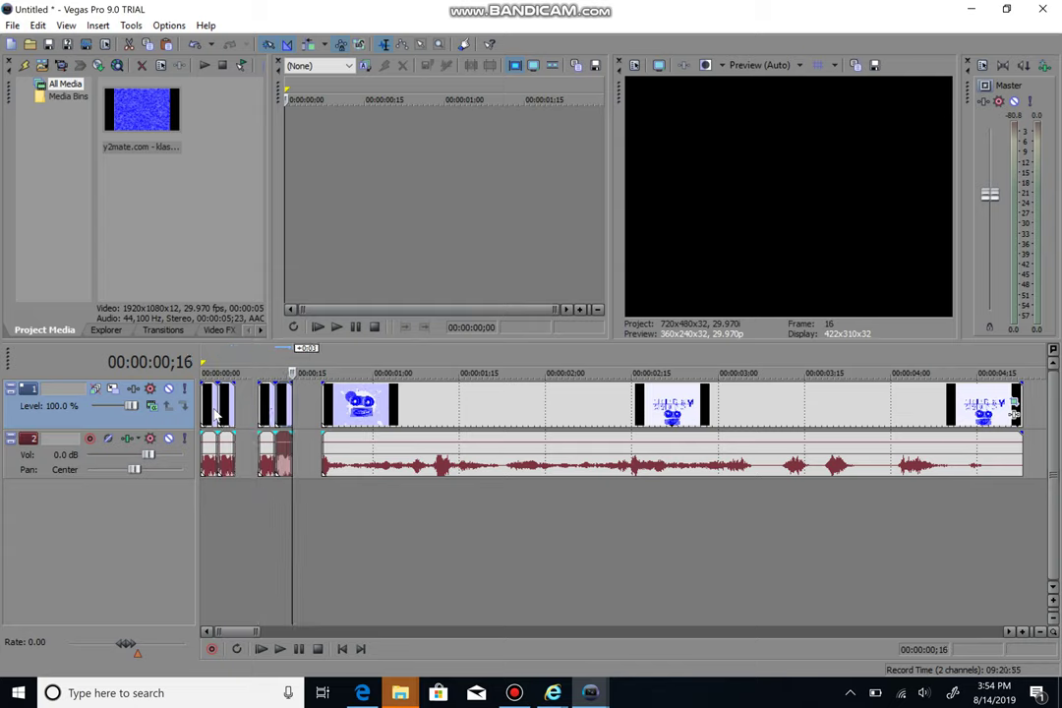
drag(472, 415, 578, 420)
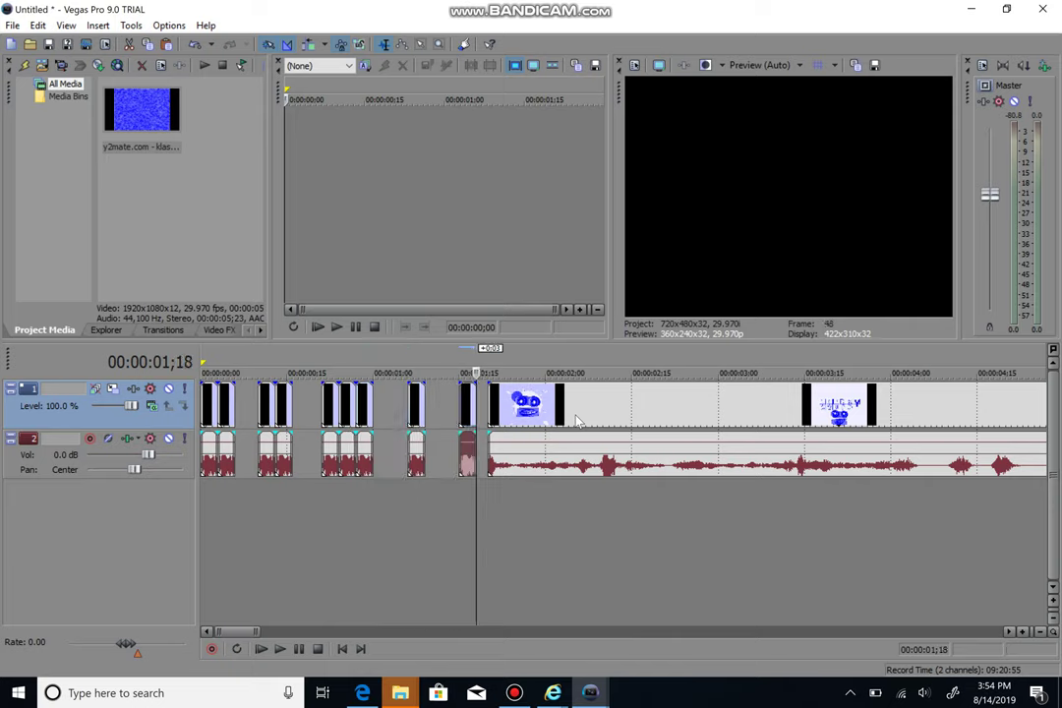
drag(578, 421, 731, 411)
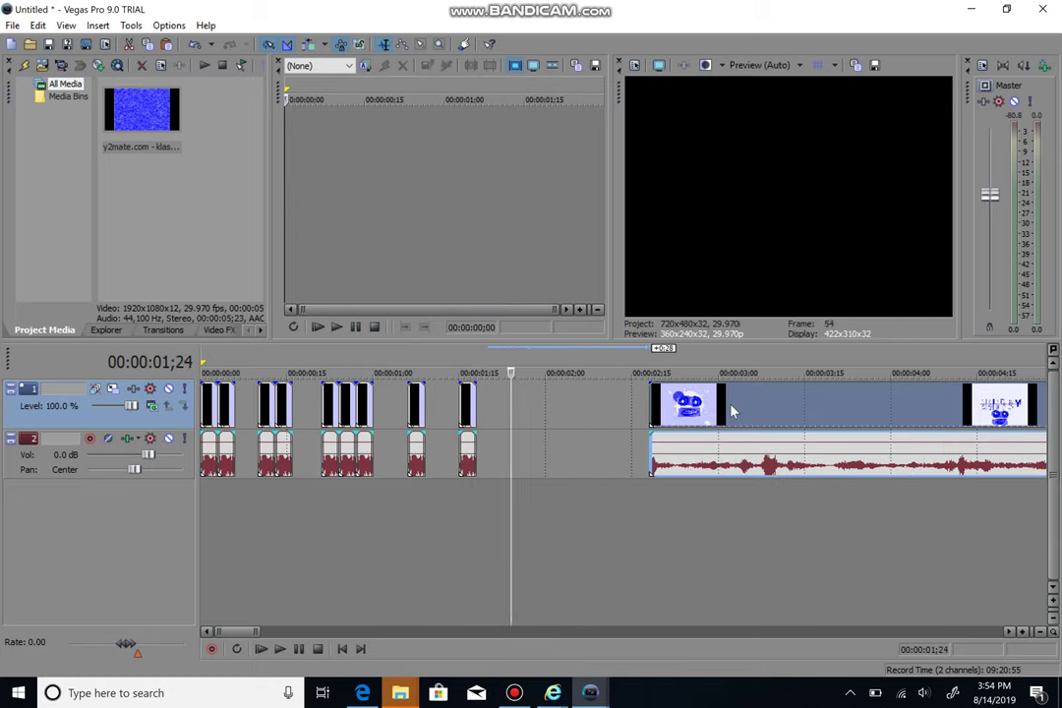
Return the playhead to about 00:00:00;04 and play the pasted pieces to check their rhythm.
key(Left)
key(Left)
key(Left)
key(Left)
key(Left)
key(Left)
key(Left)
key(Left)
key(Left)
key(Left)
key(Left)
key(Left)
key(Left)
key(Left)
key(Left)
key(Left)
key(Left)
key(Left)
key(Left)
key(Left)
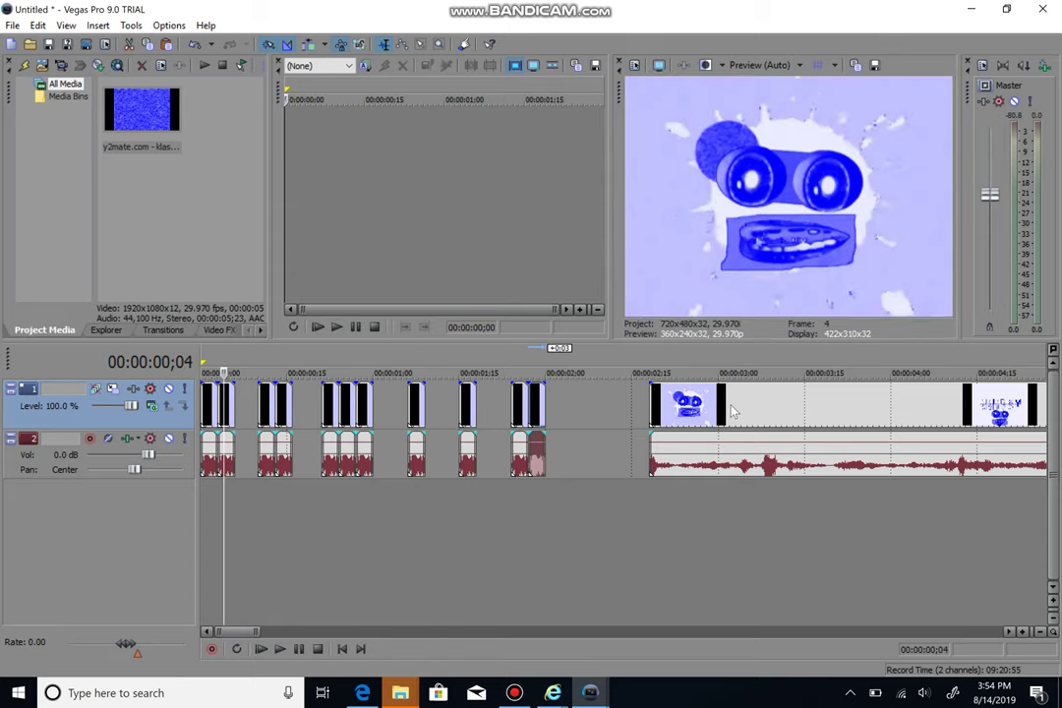
key(space)
key(space)
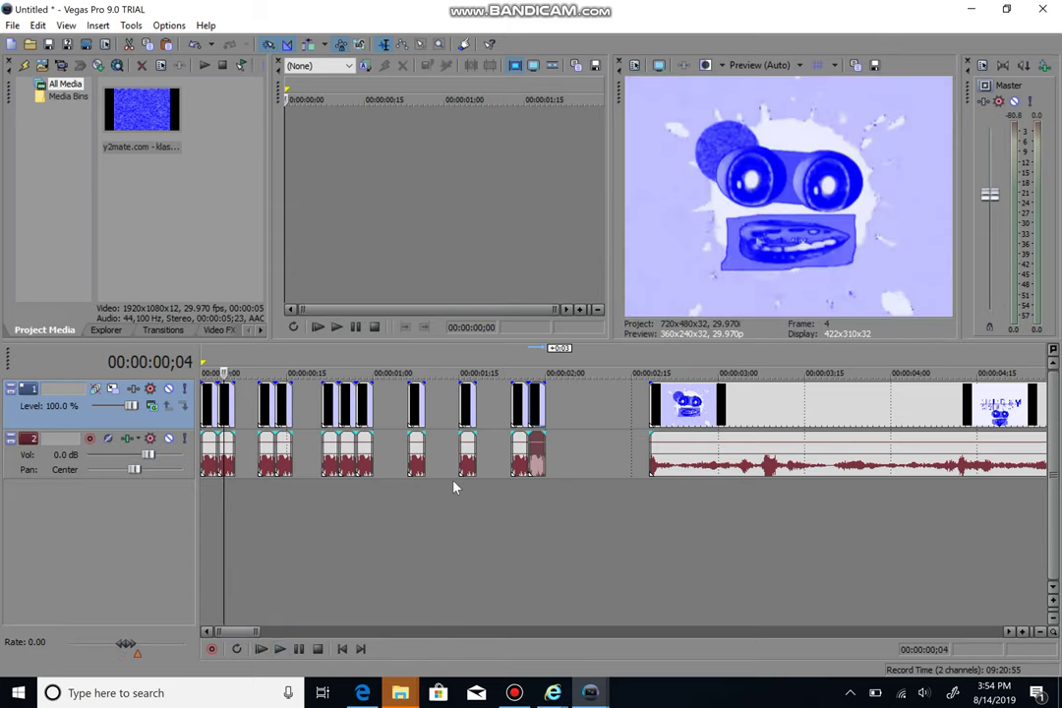
Try to shift the third group of pieces and all later events along the timeline, and preview the timing.
right_click(327, 403)
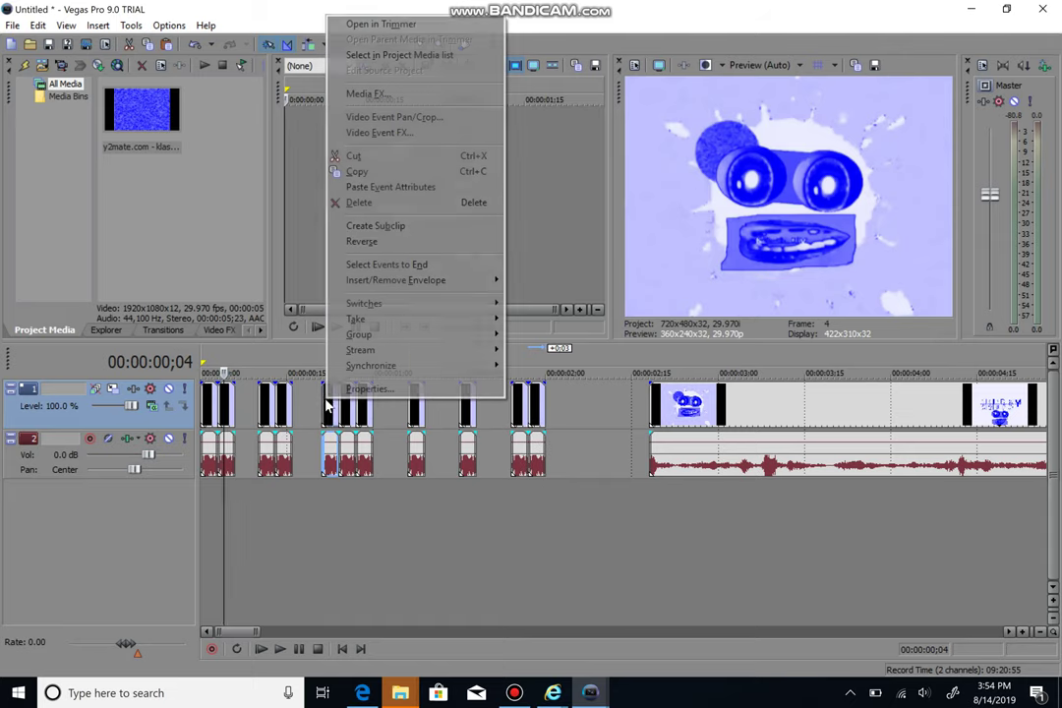
click(381, 265)
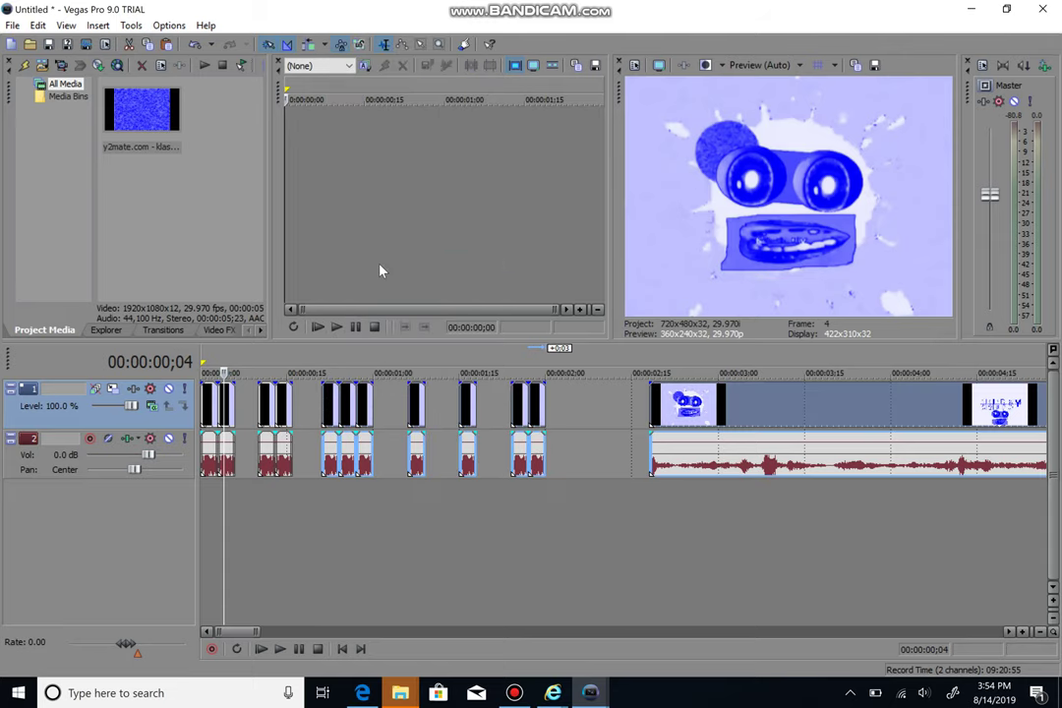
mouse_move(325, 424)
mouse_down()
mouse_move(313, 438)
mouse_move(338, 435)
mouse_up()
key(space)
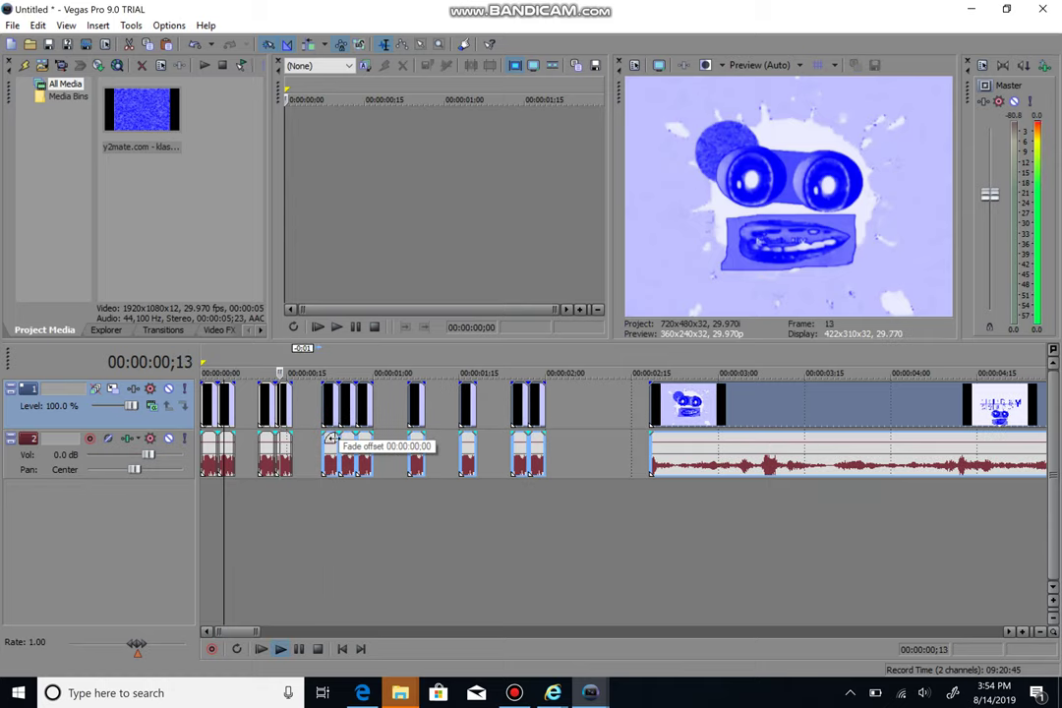
key(space)
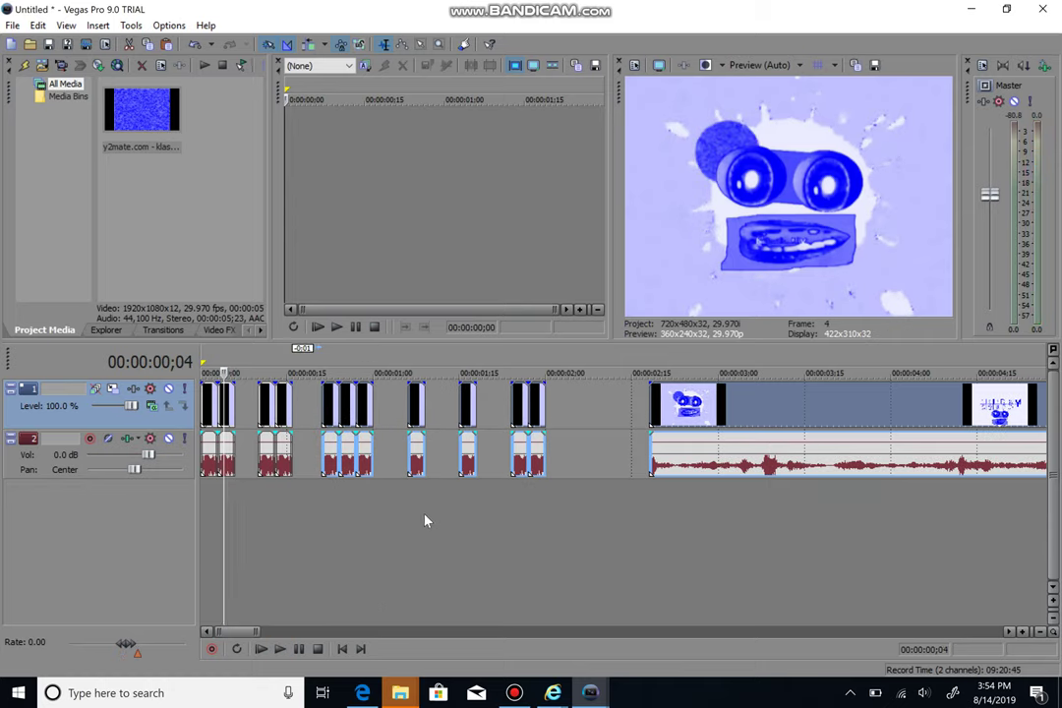
Move the first single piece after 00:00:01;00 and all events following it two frames earlier.
click(372, 421)
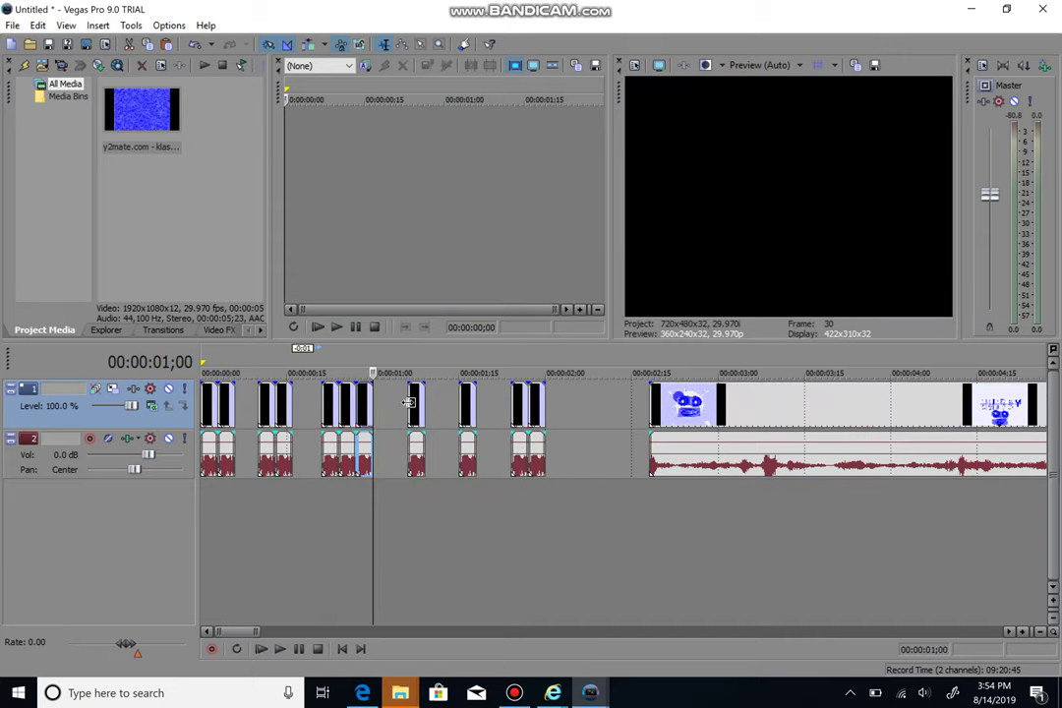
right_click(410, 403)
click(468, 541)
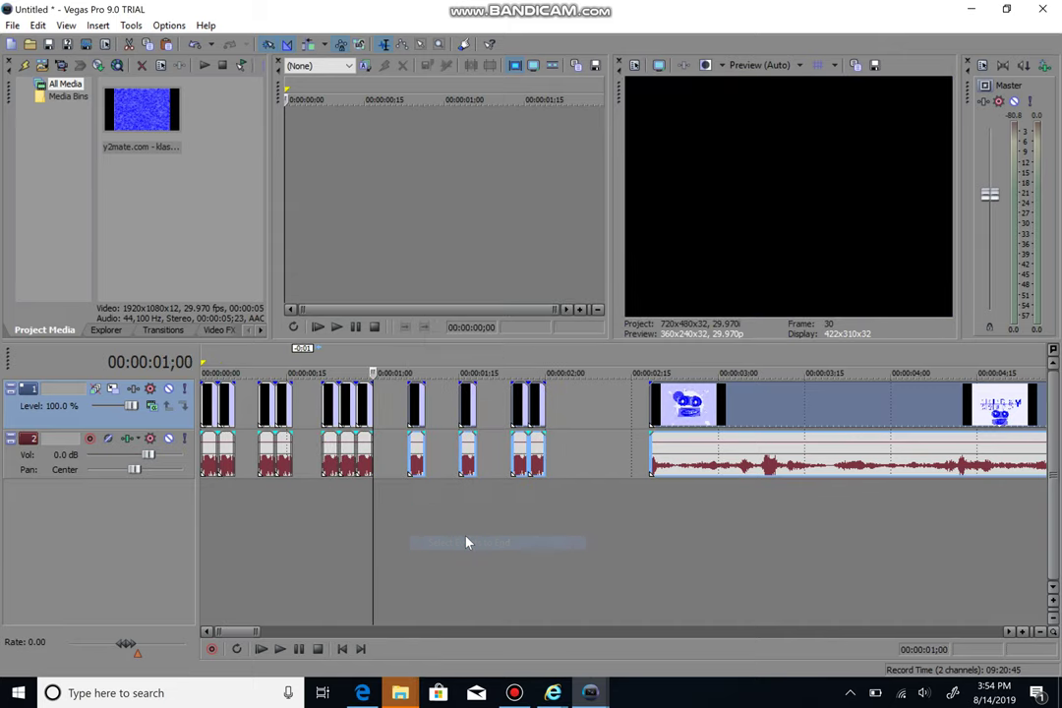
mouse_move(407, 423)
mouse_down()
mouse_move(393, 432)
mouse_move(408, 433)
mouse_up()
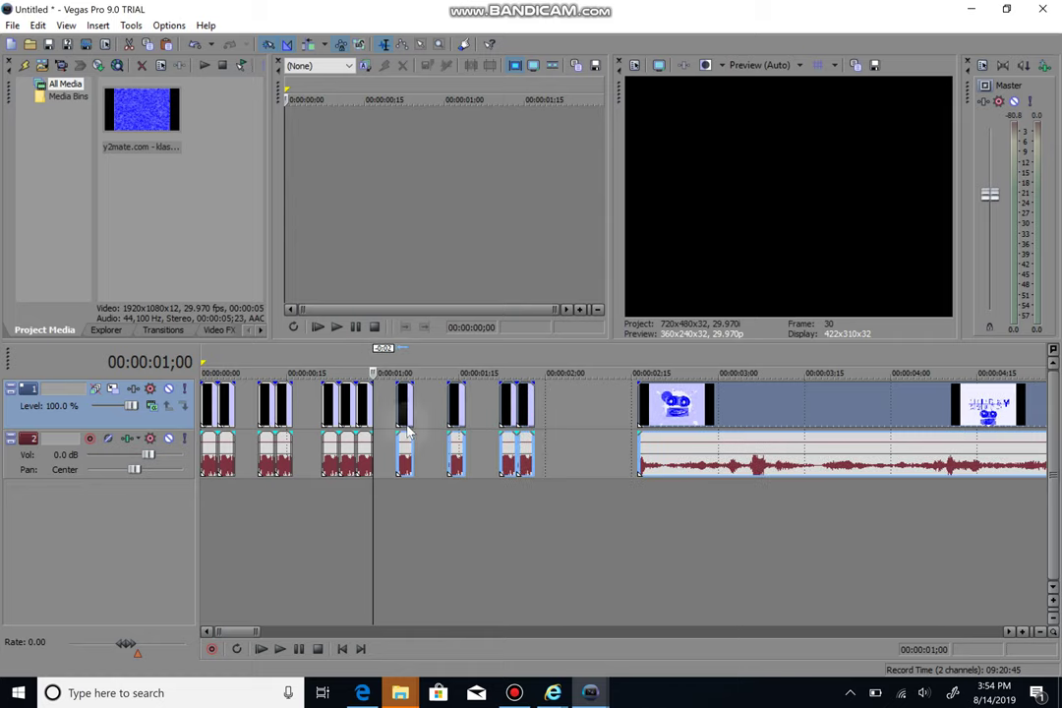
Play the sequence from the start of the timeline and from the third group to check the spacing.
key(space)
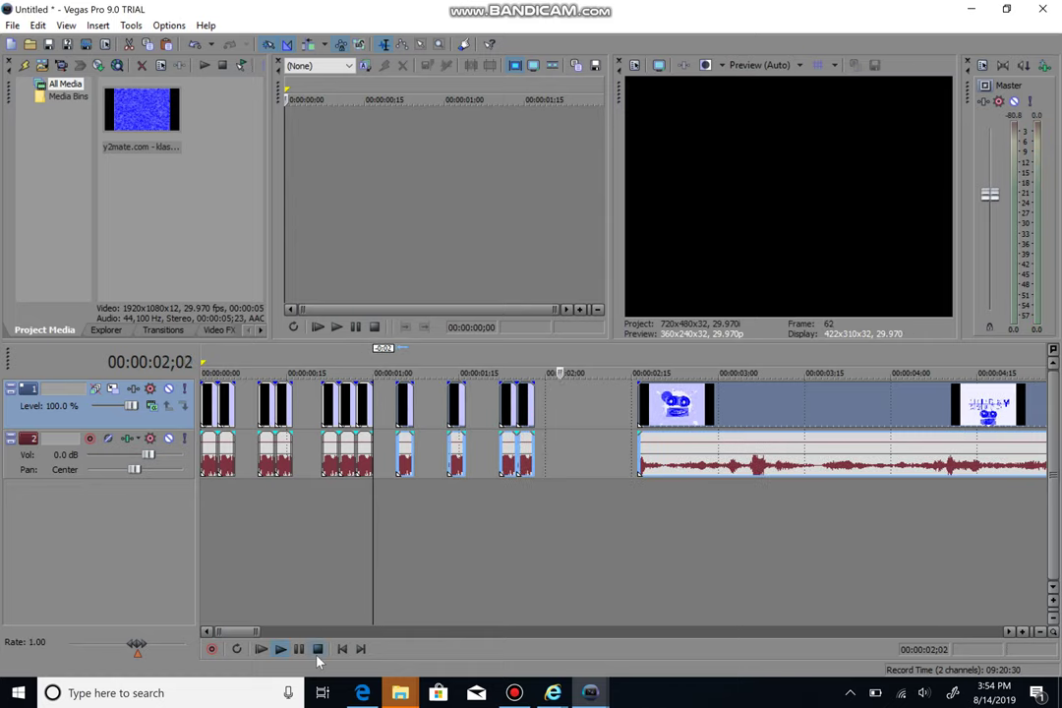
click(343, 649)
click(338, 521)
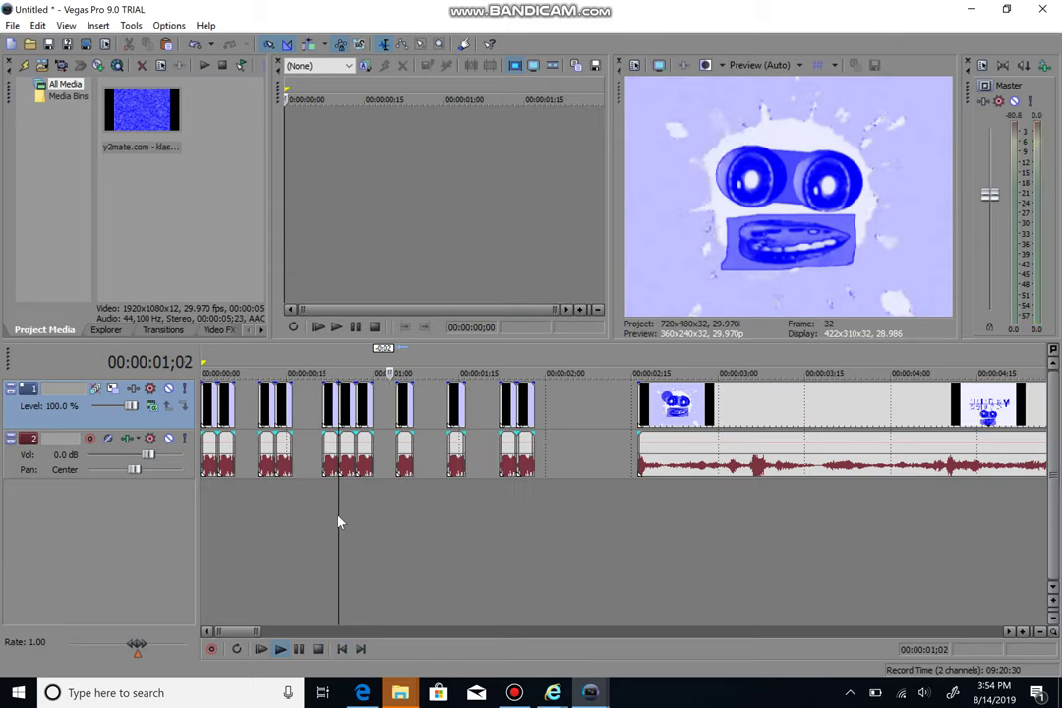
click(298, 649)
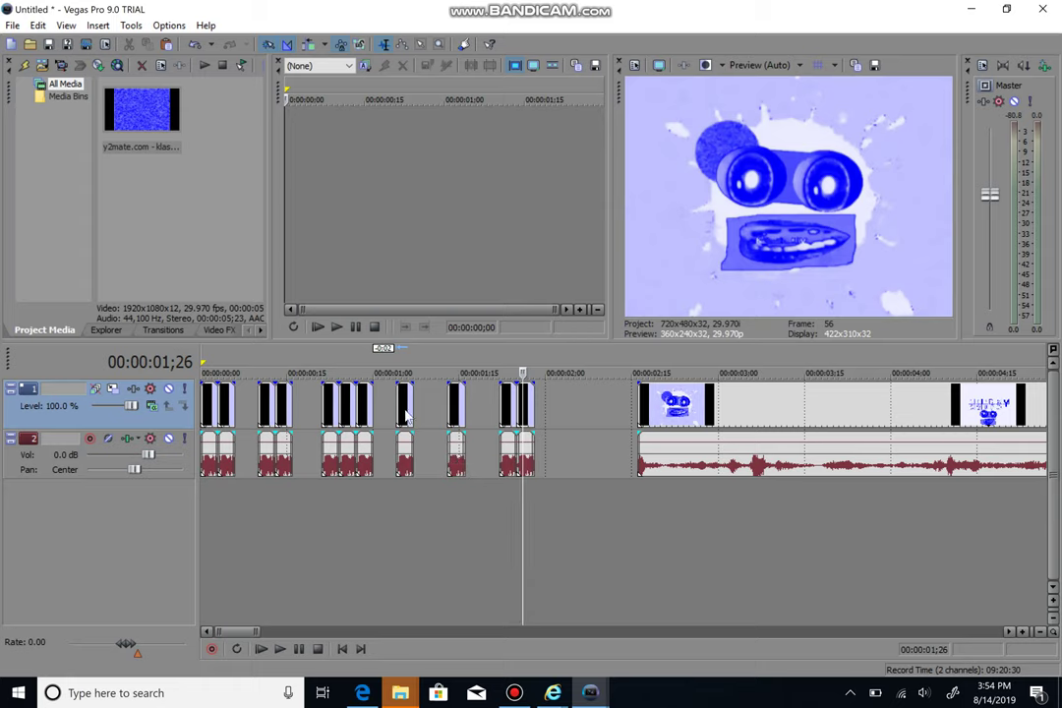
right_click(407, 418)
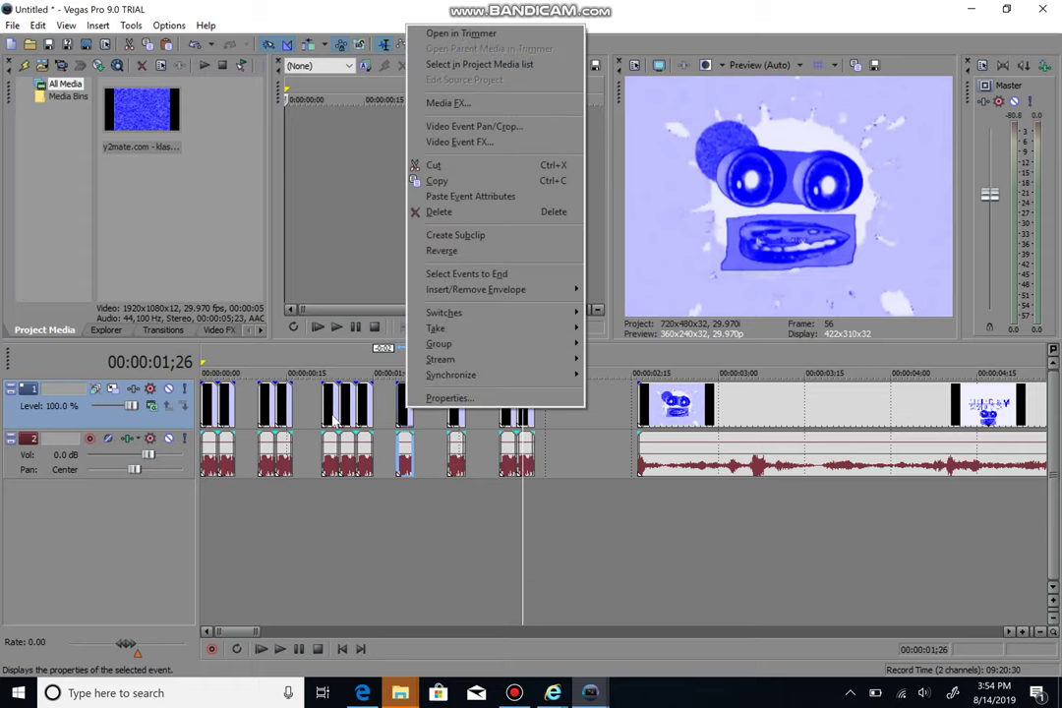
click(332, 420)
right_click(333, 420)
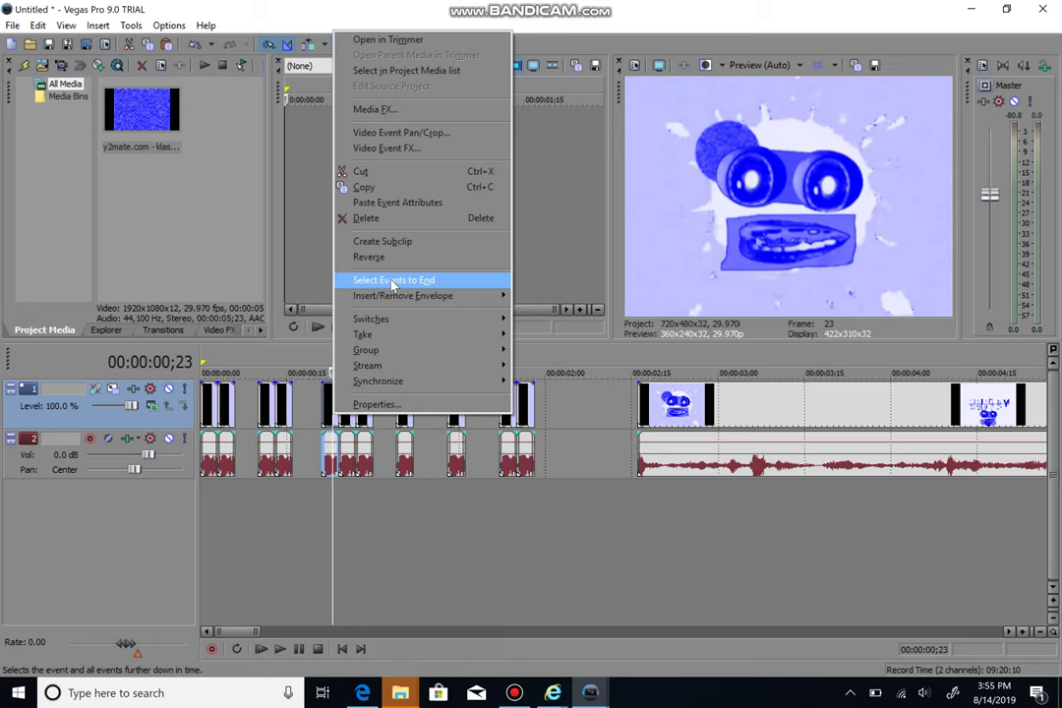
click(391, 281)
key(Up)
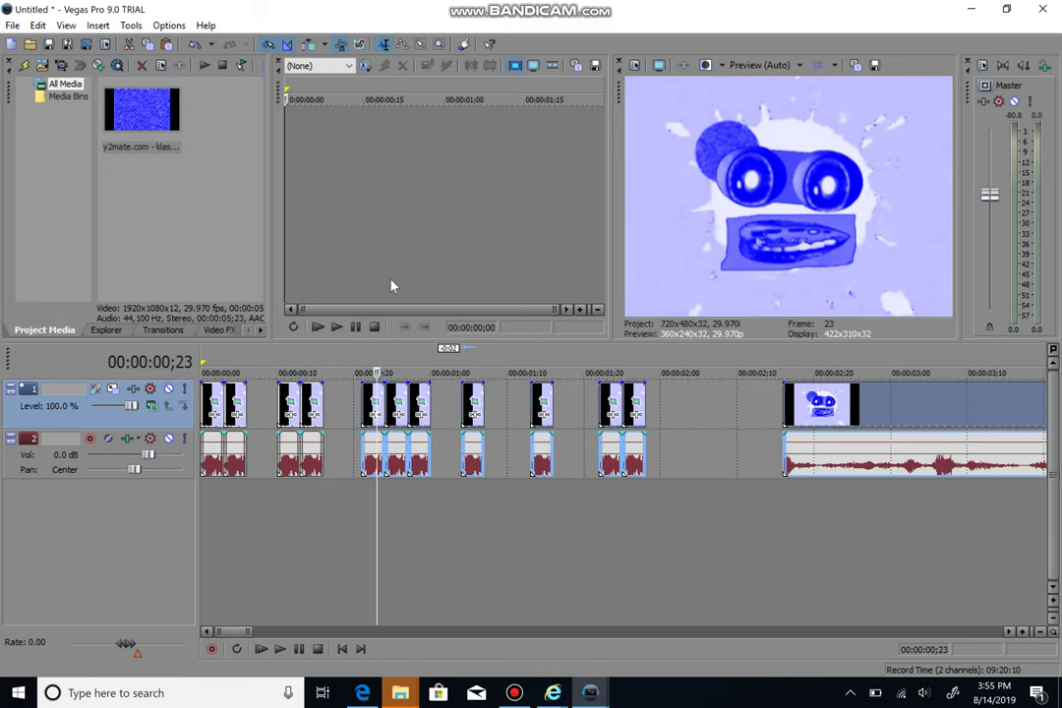
click(286, 455)
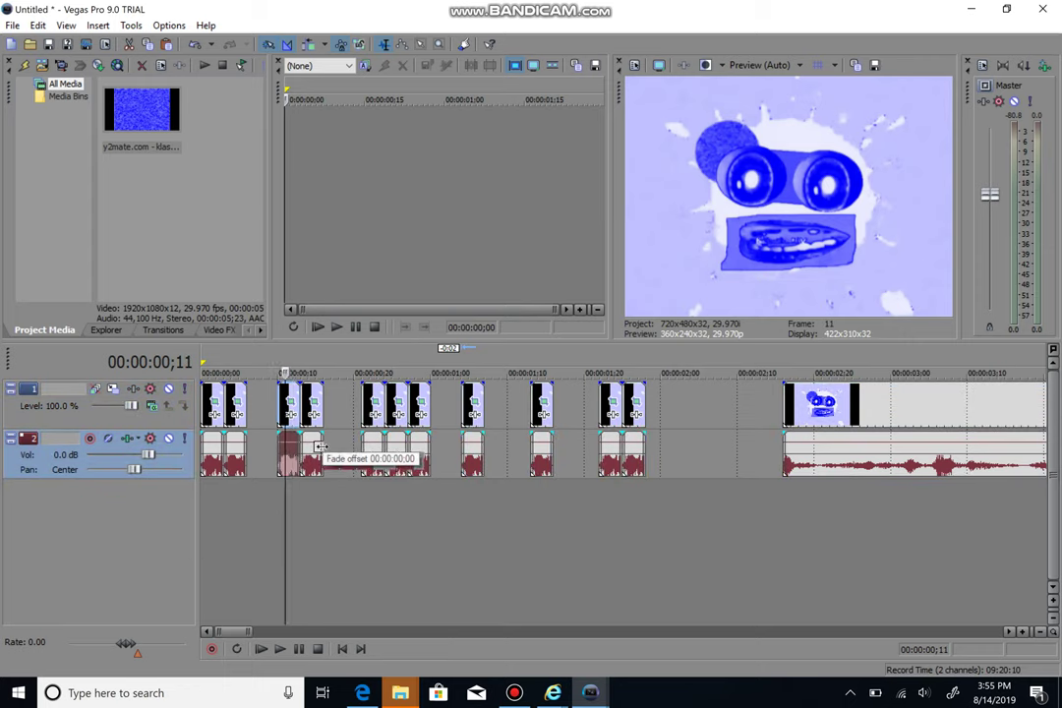
key(Down)
key(Up)
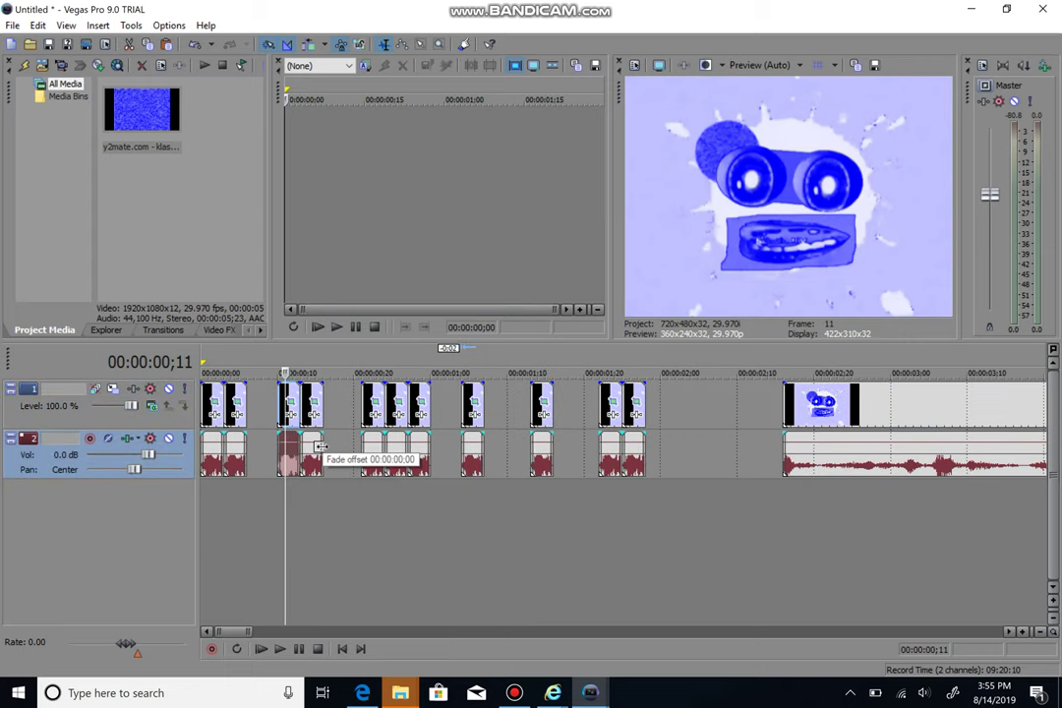
Return the playhead to the timeline start and shift the third group and all later events one frame earlier.
key(Left)
key(Left)
key(Left)
key(Left)
key(Left)
key(Left)
key(Left)
key(Left)
key(Left)
key(Left)
key(Left)
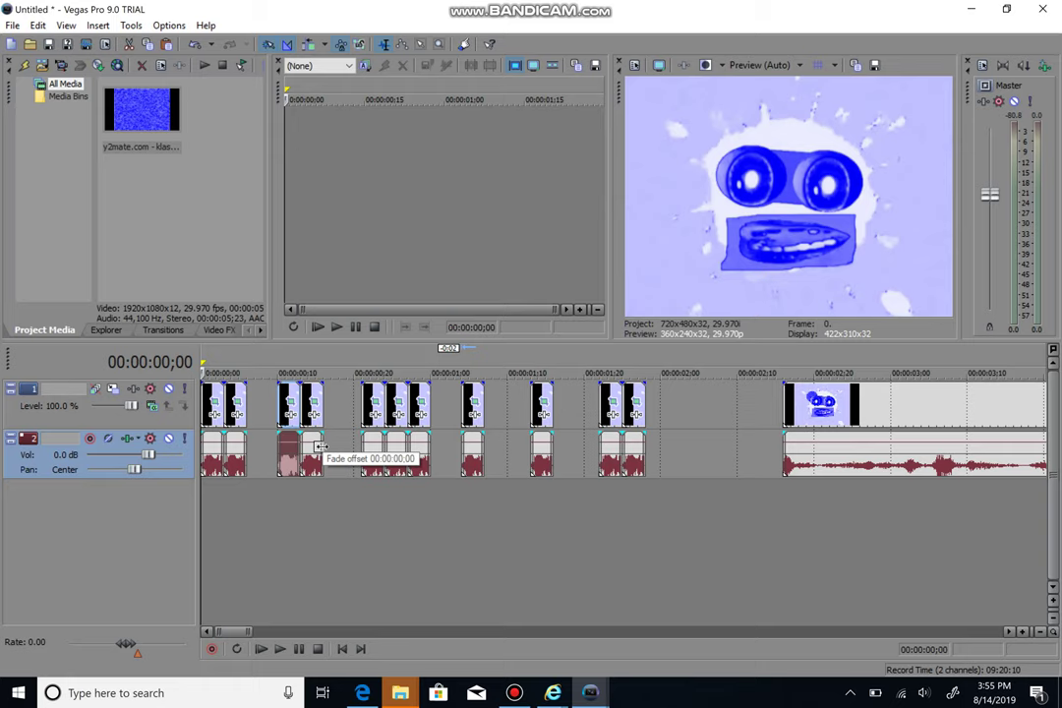
right_click(366, 404)
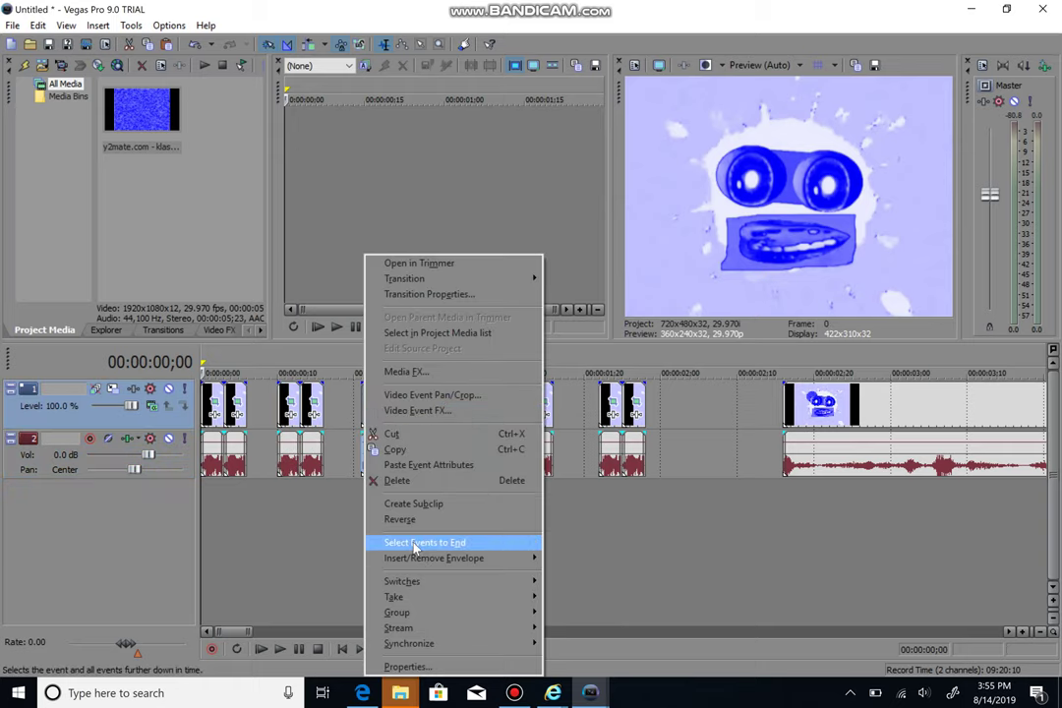
click(414, 548)
mouse_move(373, 455)
mouse_down()
mouse_move(351, 448)
mouse_move(365, 452)
mouse_up()
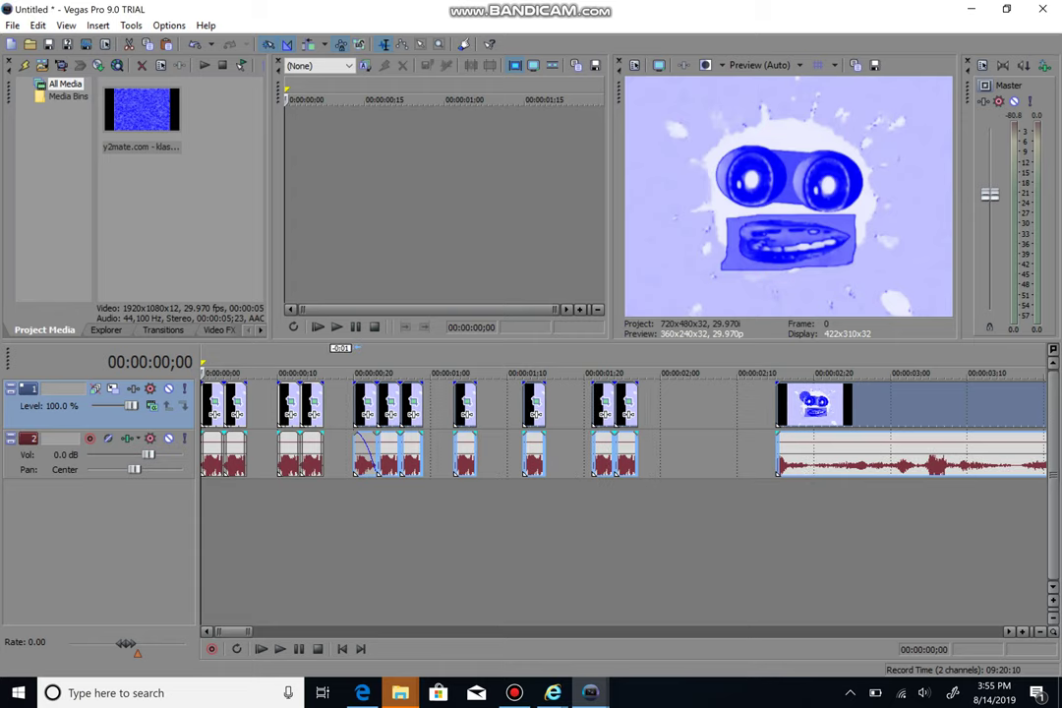
View the pan/crop framing of the piece near 00:00:01;00, close it, and play back the retimed sequence.
click(465, 411)
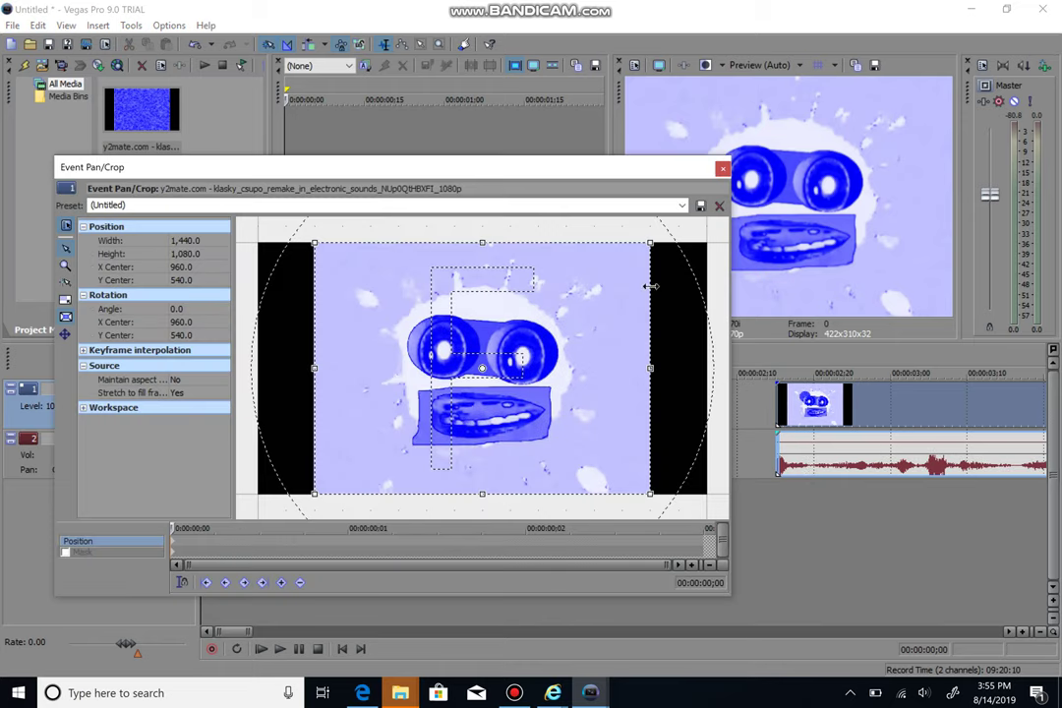
click(723, 171)
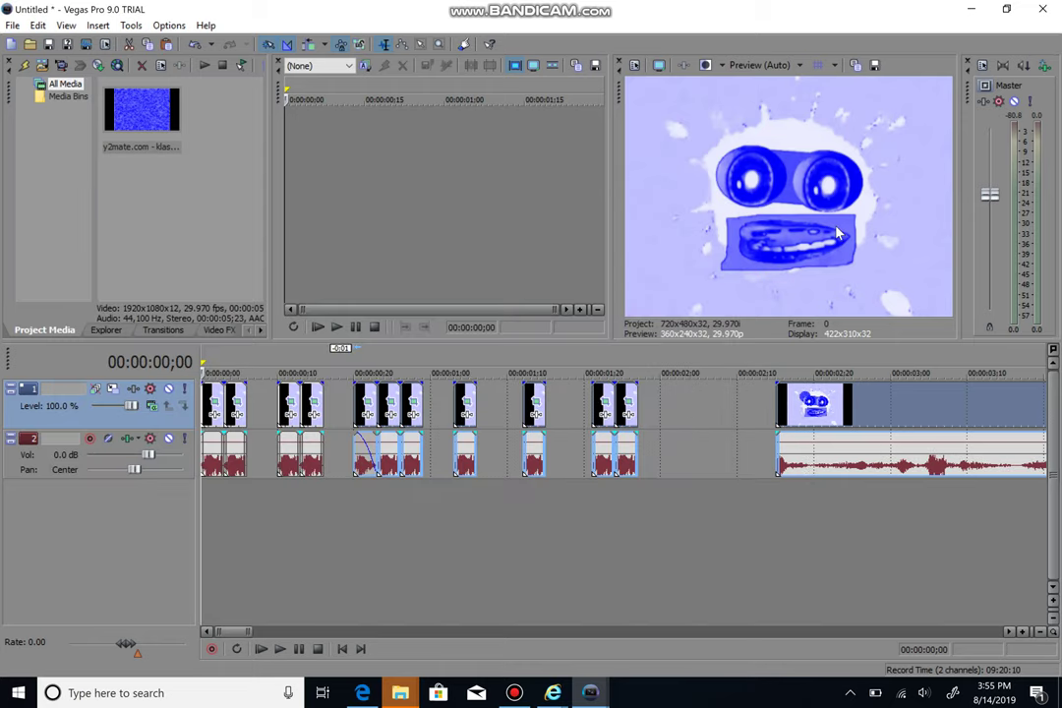
click(237, 485)
click(285, 651)
click(342, 650)
click(305, 647)
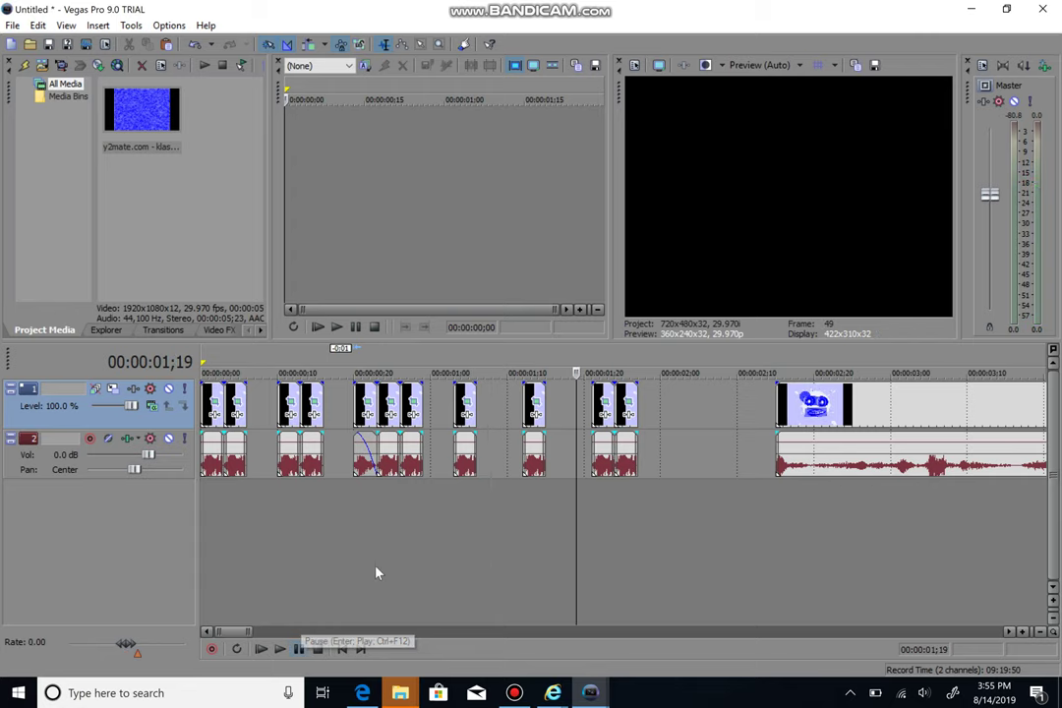
Flip the second video piece vertically in its pan/crop settings and preview the result.
click(238, 405)
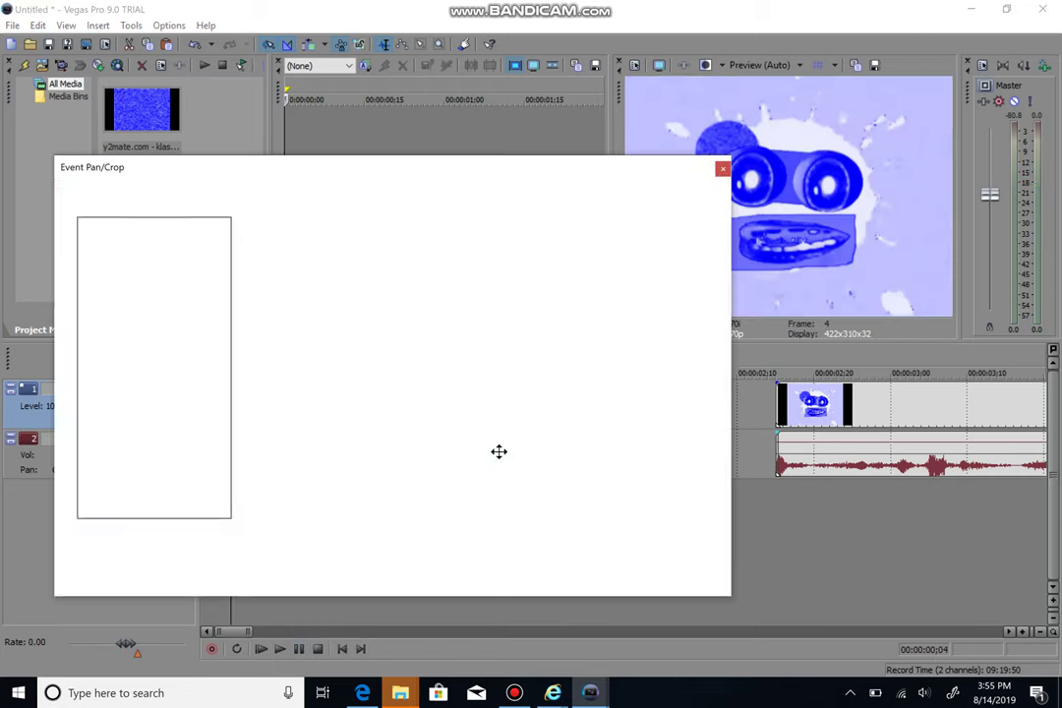
right_click(498, 452)
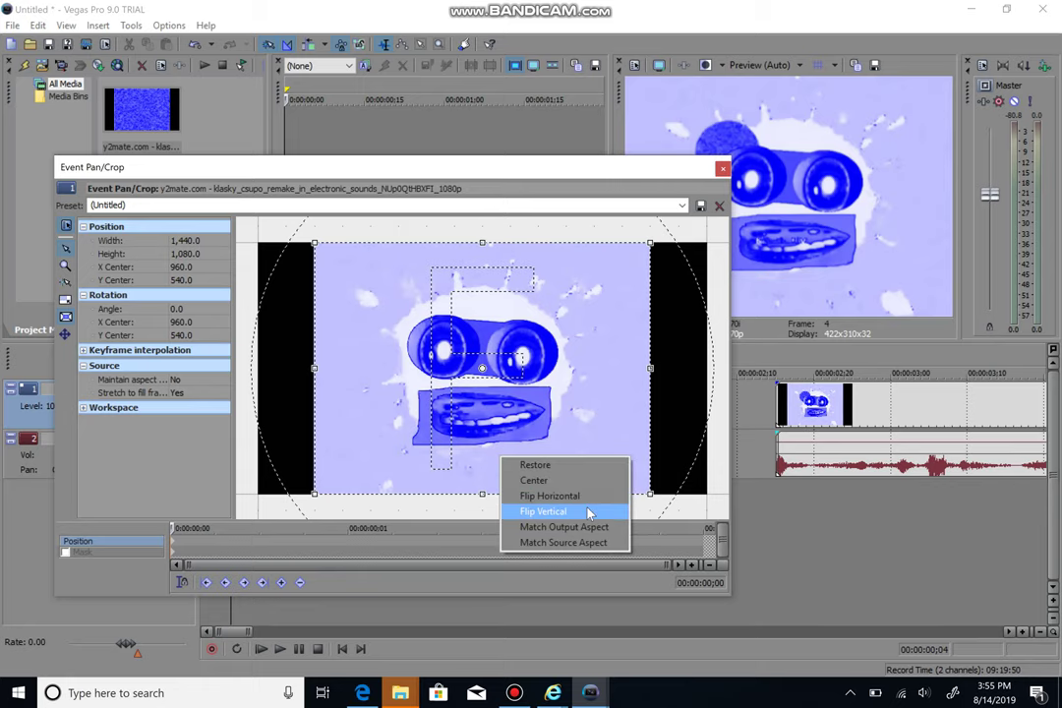
click(588, 513)
click(723, 170)
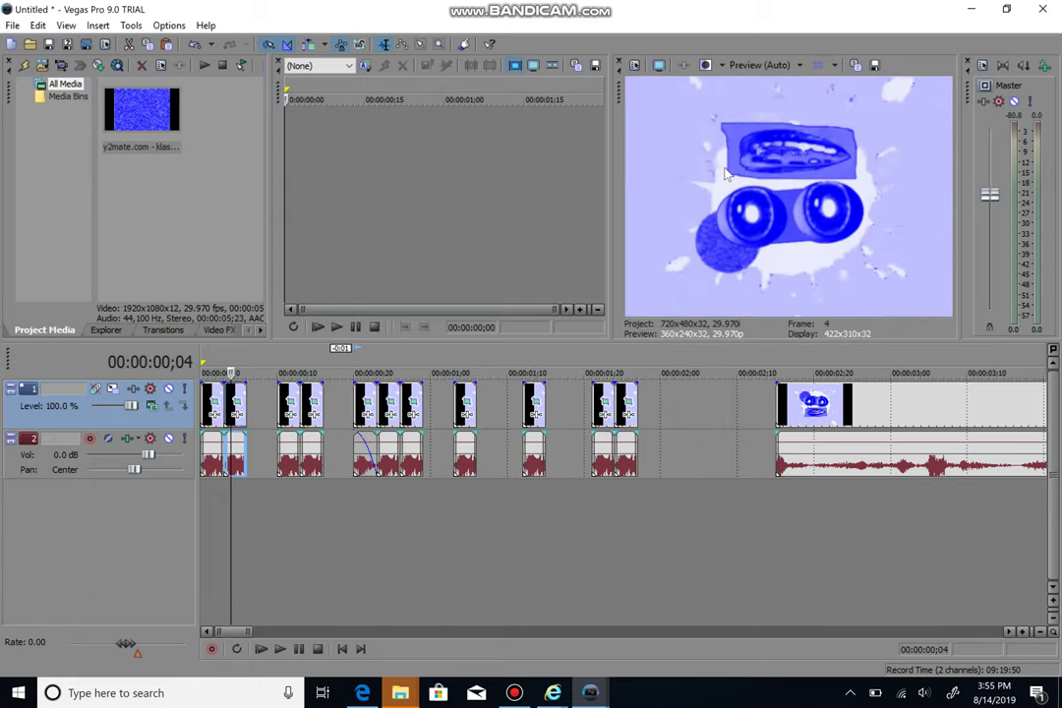
key(space)
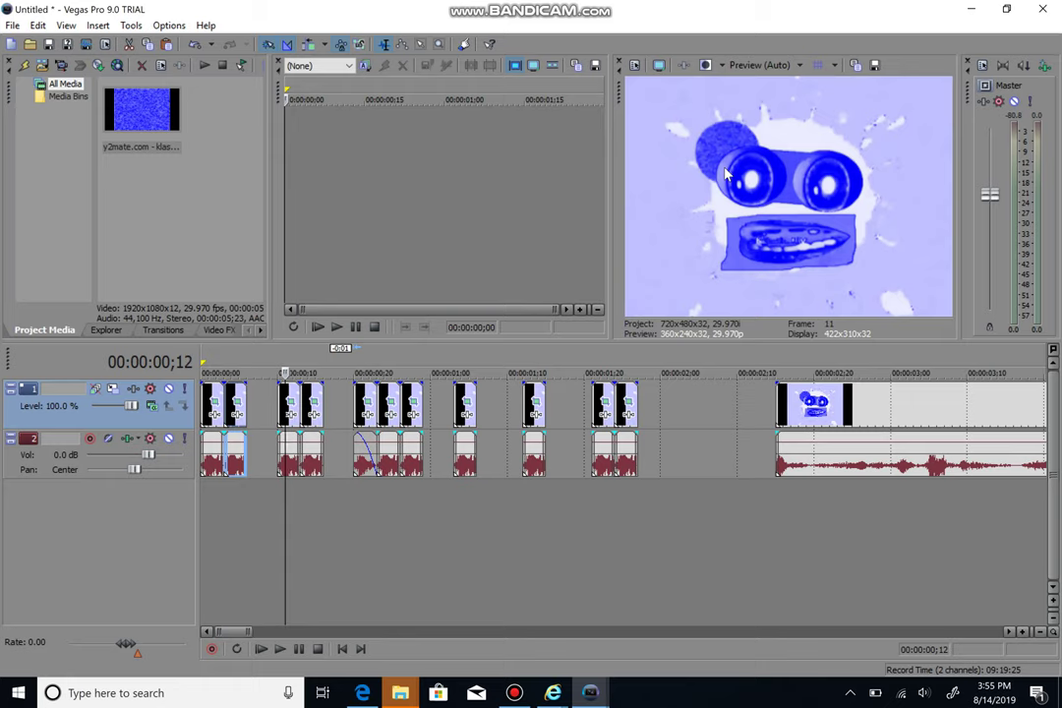
Try a horizontal flip on the fourth video piece in its pan/crop settings, and flip it back.
click(313, 402)
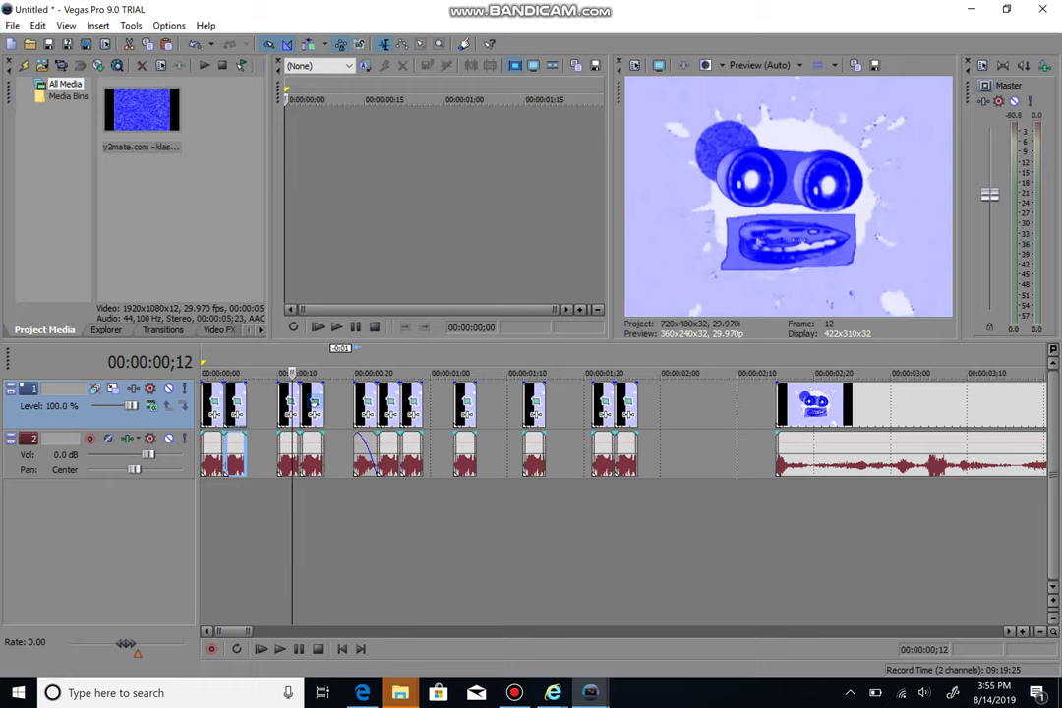
right_click(425, 439)
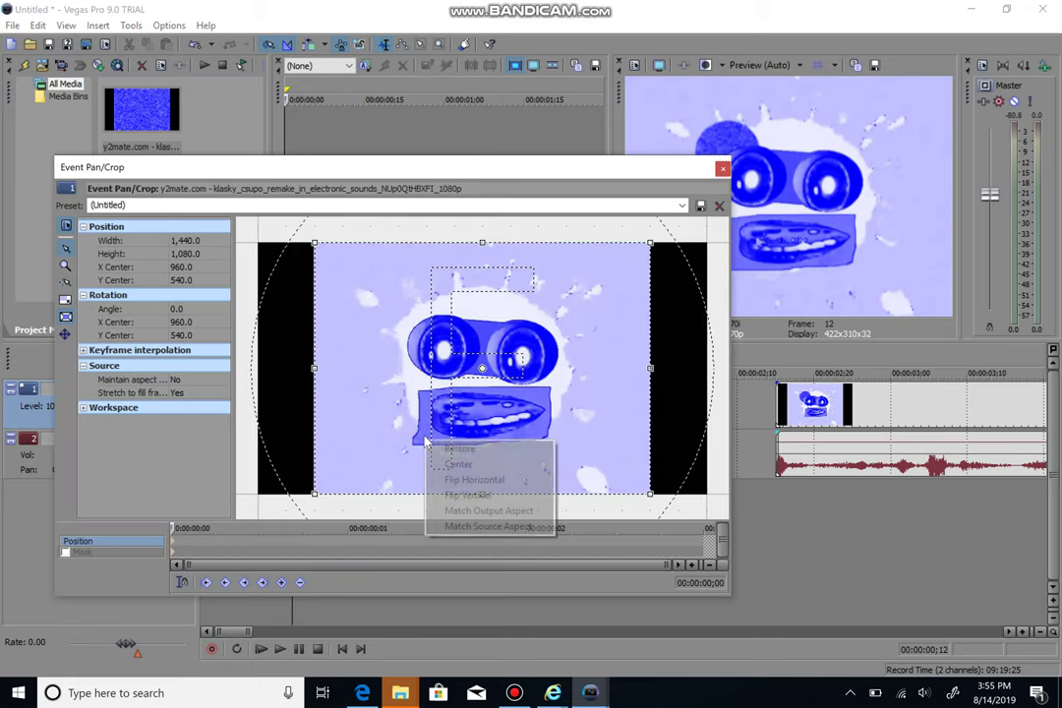
click(504, 480)
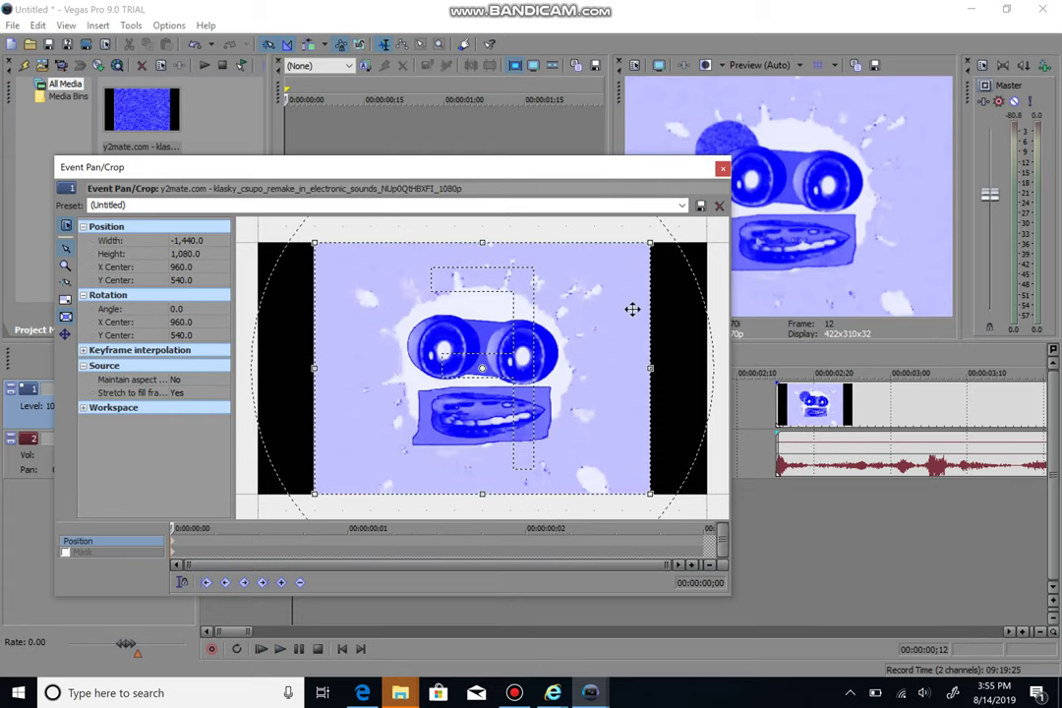
right_click(566, 416)
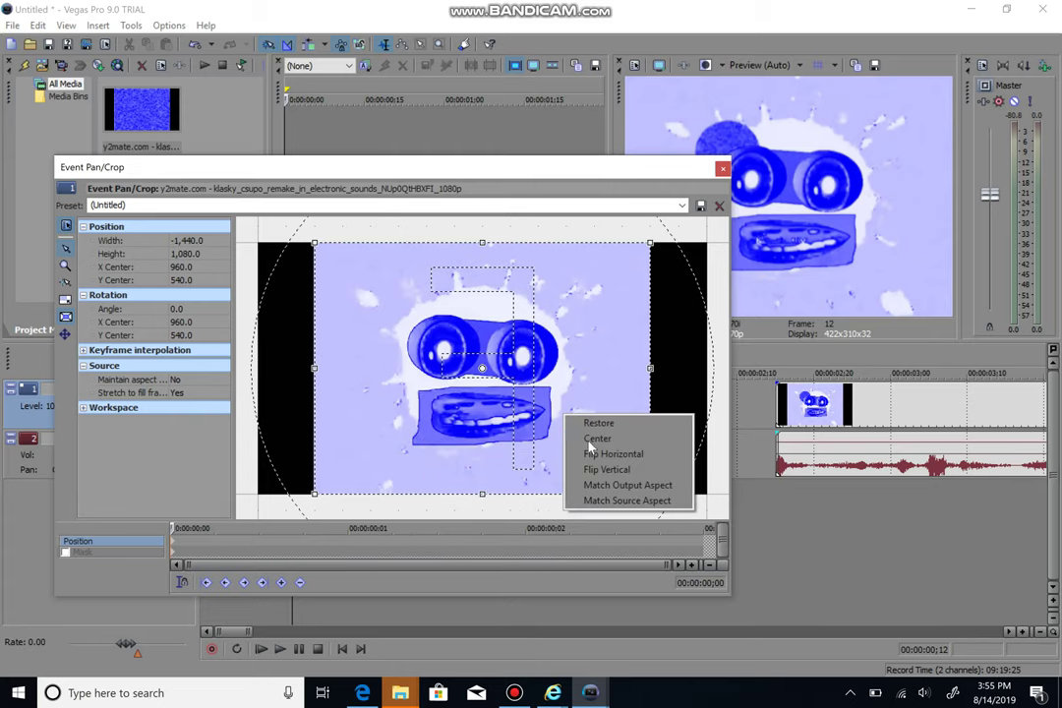
click(590, 452)
Flip the fourth video piece vertically and close its pan/crop settings.
right_click(580, 425)
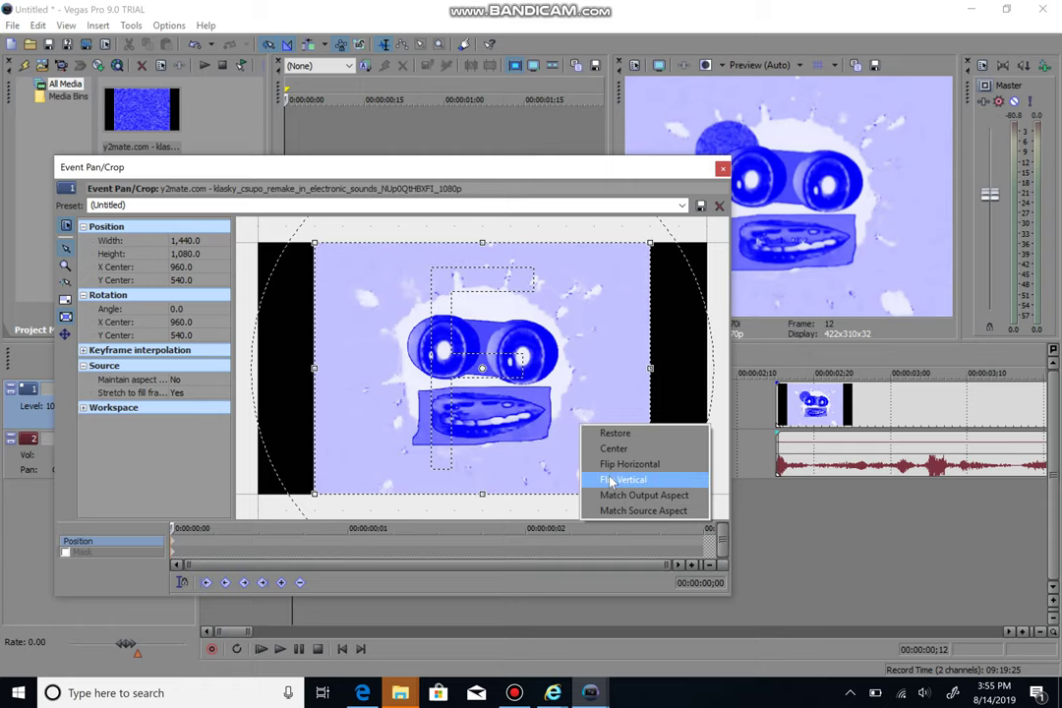
click(610, 480)
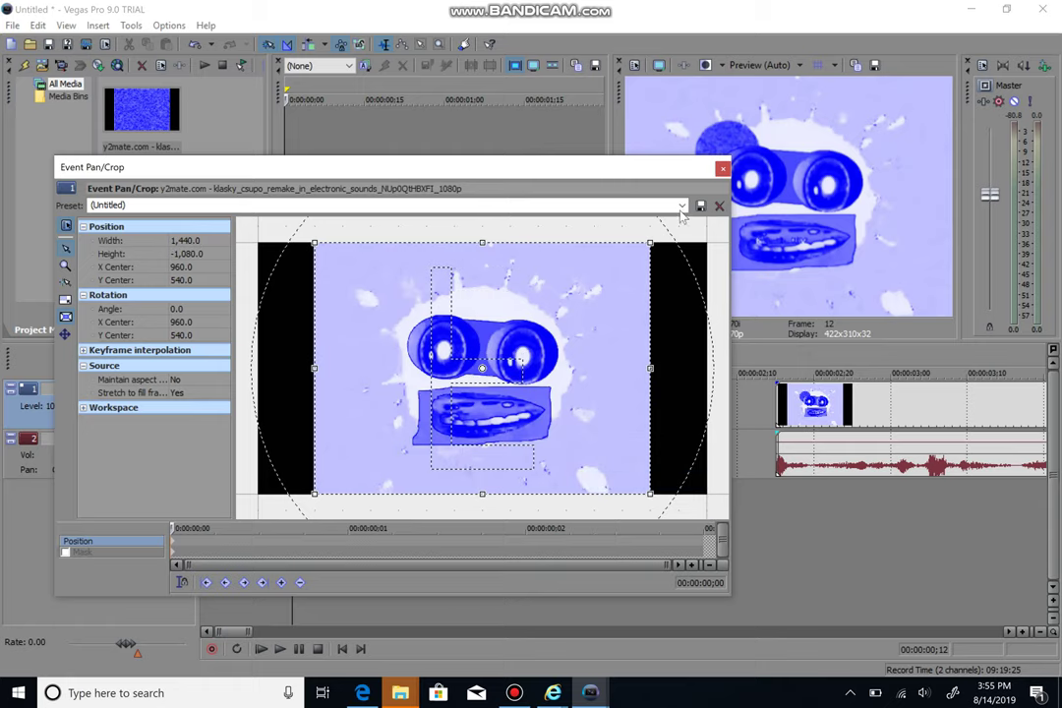
click(721, 173)
Step along the timeline to 00:00:00;25 and open the pan/crop settings of the sixth video piece.
key(Down)
key(Right)
key(Right)
key(Right)
key(Right)
key(Right)
key(Right)
key(Right)
key(Right)
key(Right)
key(Right)
key(Right)
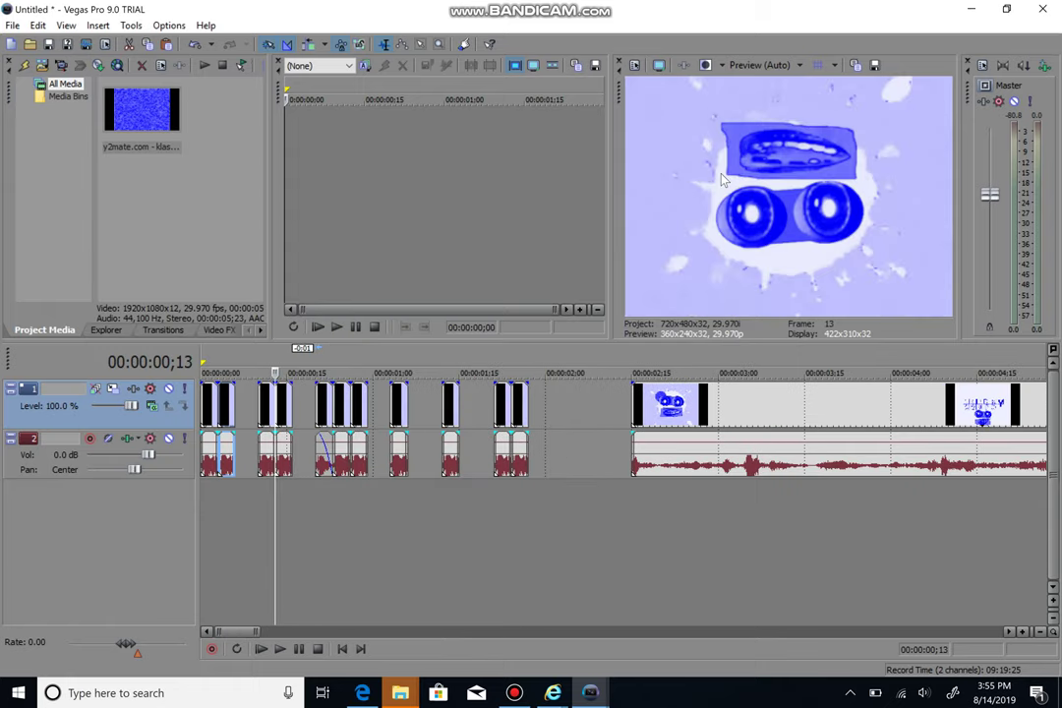
key(Right)
key(Right)
key(Right)
key(Right)
key(Up)
key(Up)
key(Left)
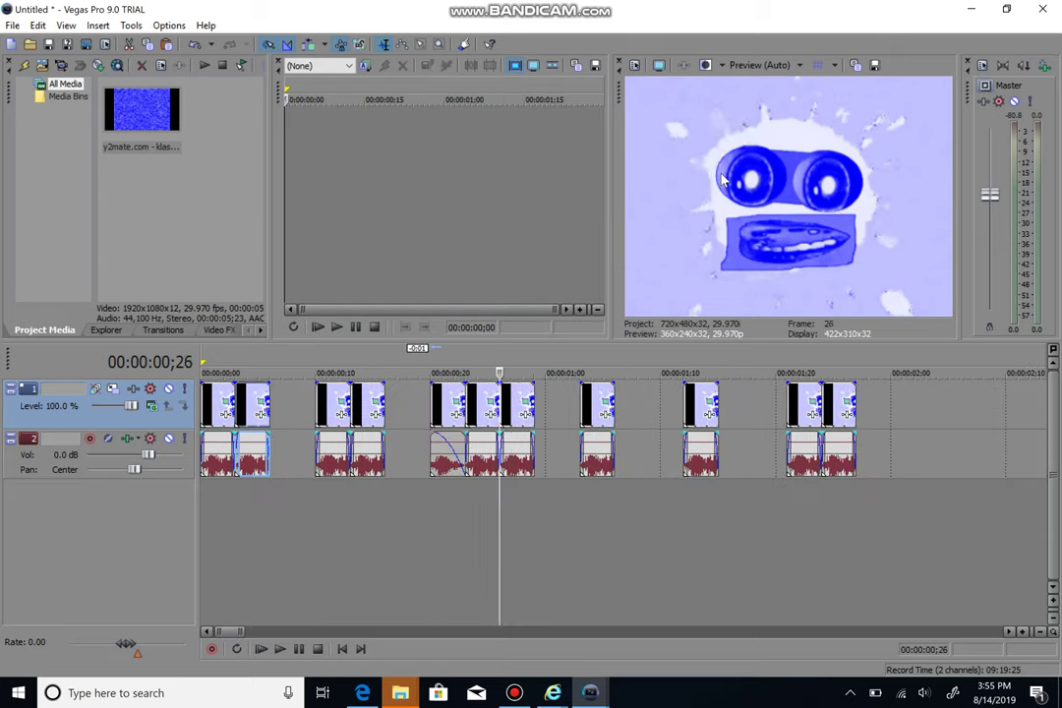
key(Down)
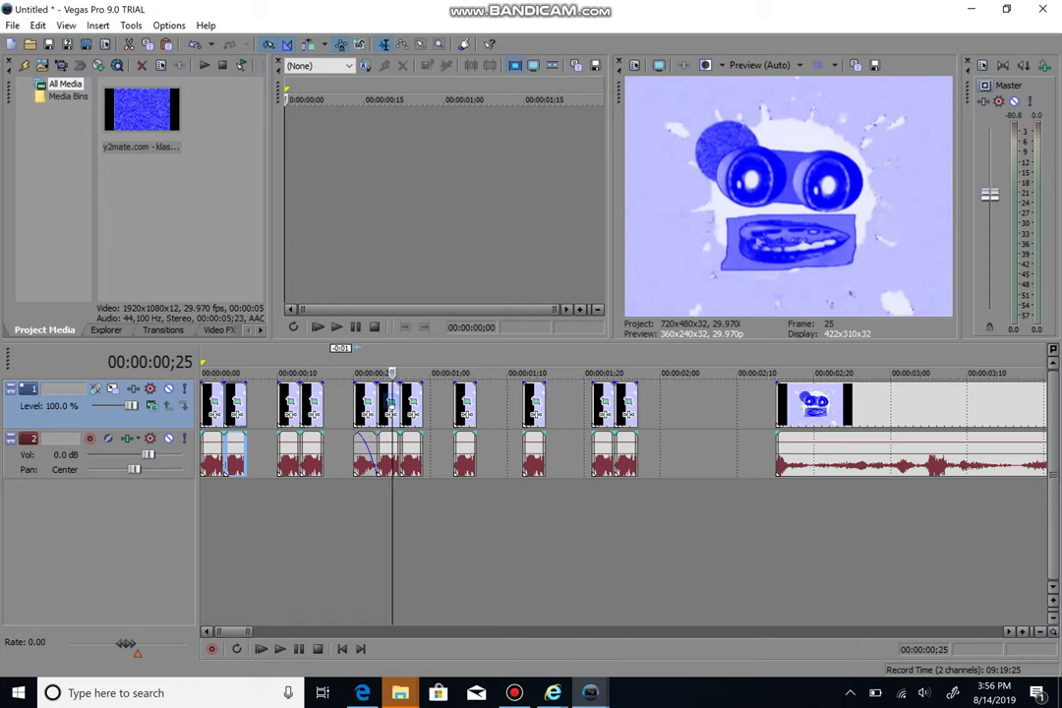
click(390, 402)
Try a horizontal flip on the sixth video piece, and flip it back.
right_click(449, 412)
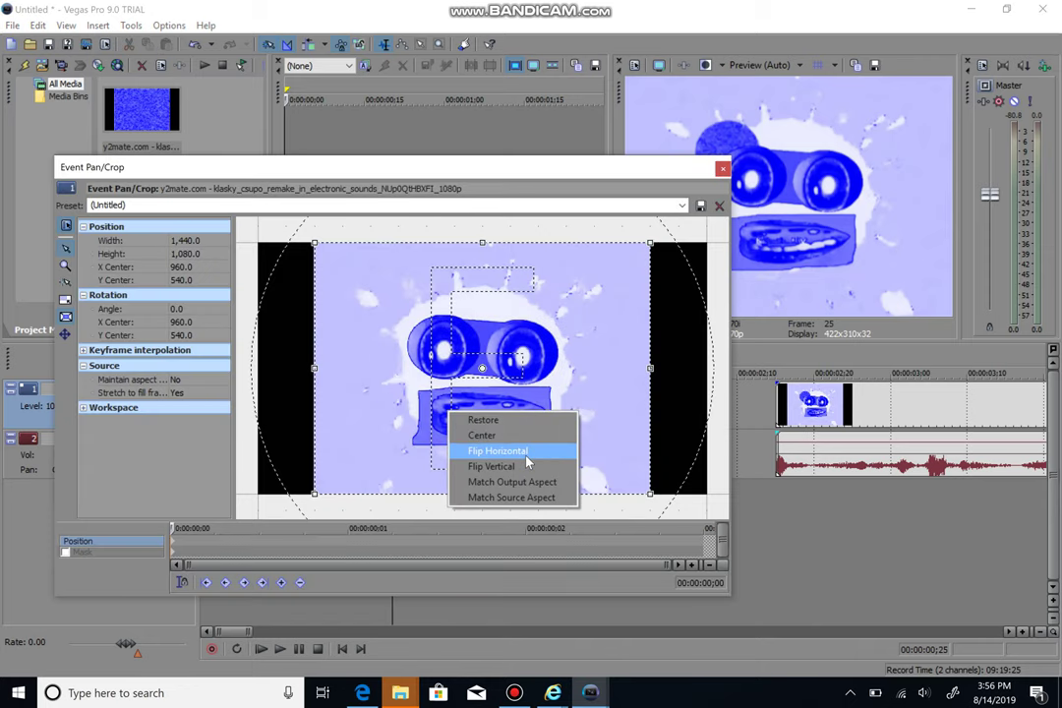
click(527, 455)
right_click(560, 328)
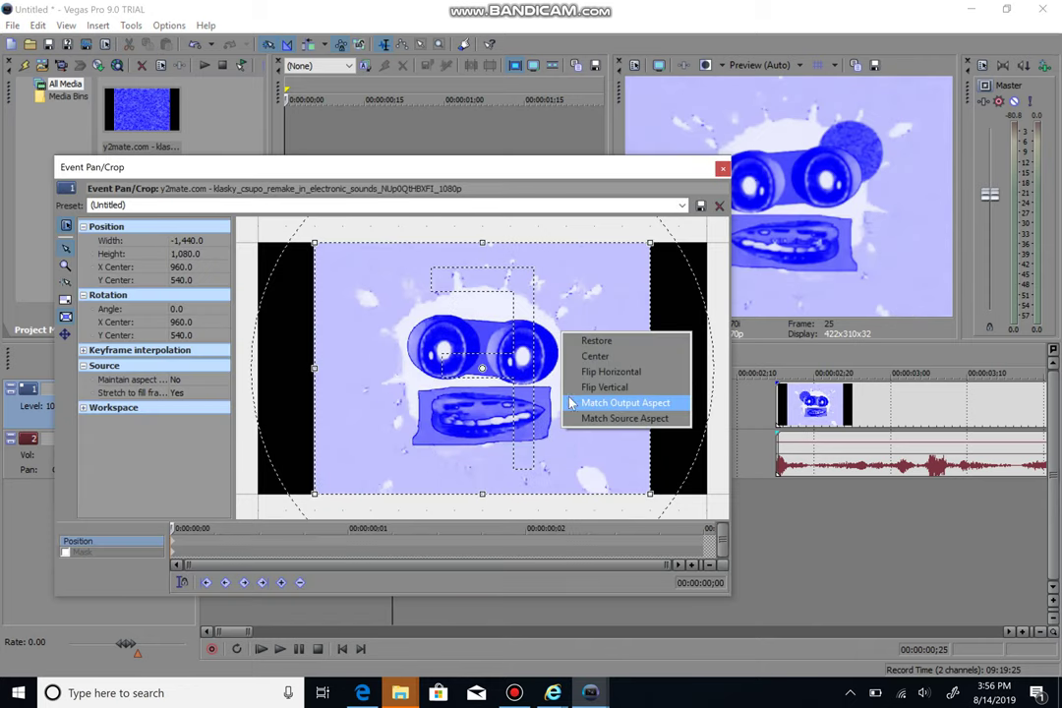
click(576, 373)
Flip the sixth video piece vertically and close its pan/crop settings.
right_click(491, 397)
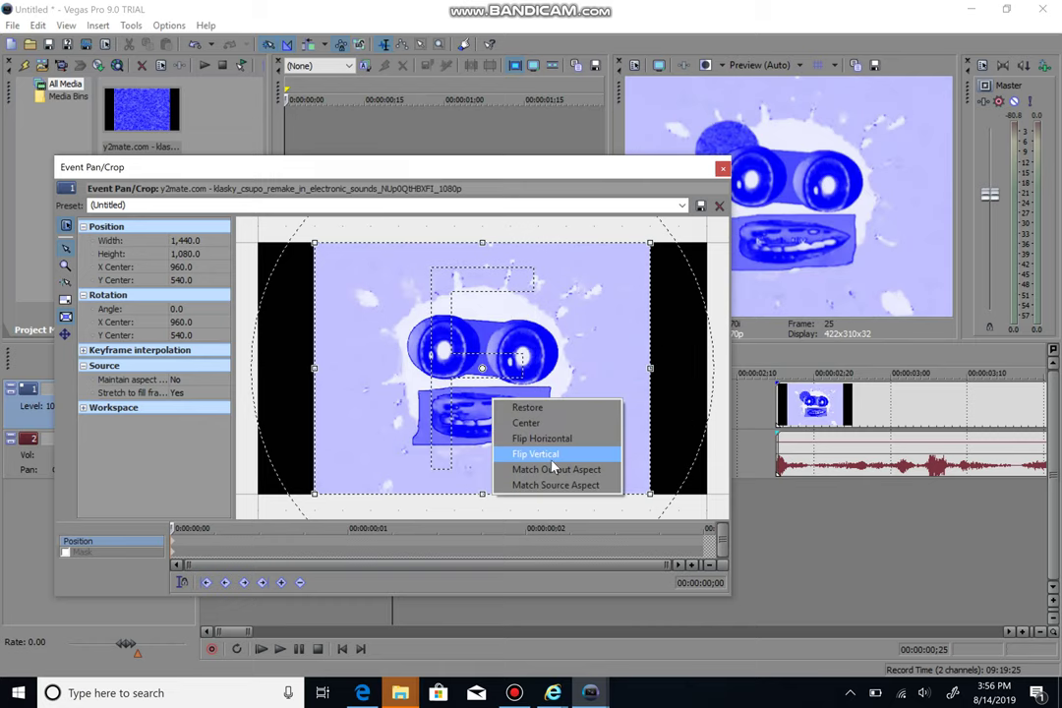
click(536, 454)
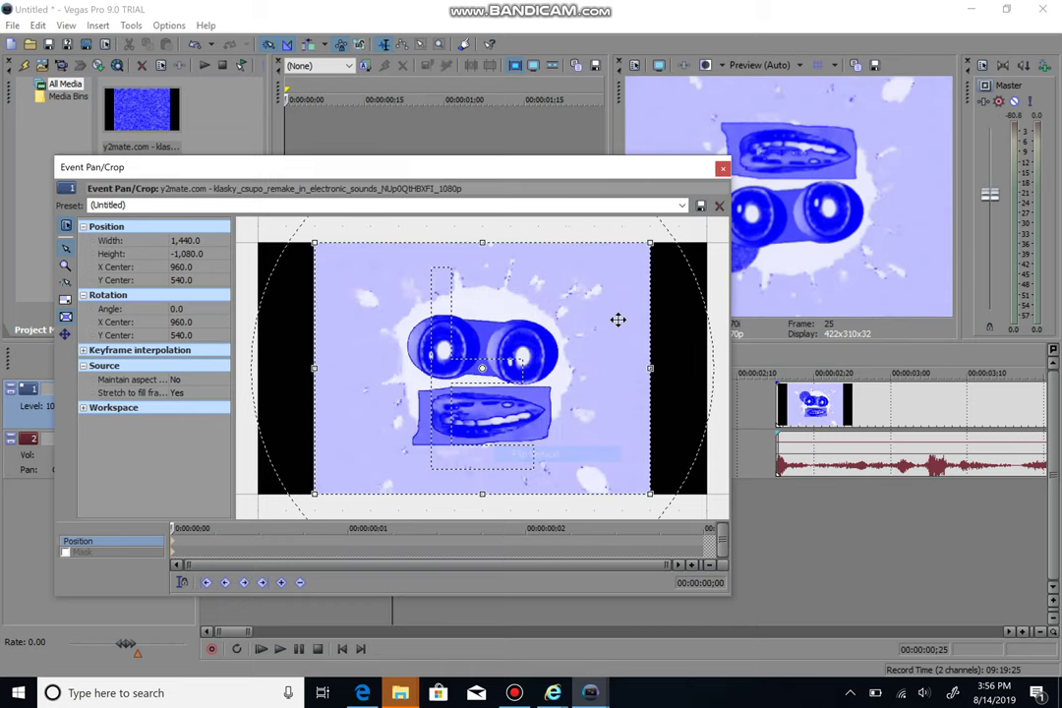
click(722, 173)
Move the ninth piece and all events after it two frames earlier, so that the ninth piece starts at 00:00:01;10.
key(Right)
key(Right)
key(Right)
key(Right)
key(Right)
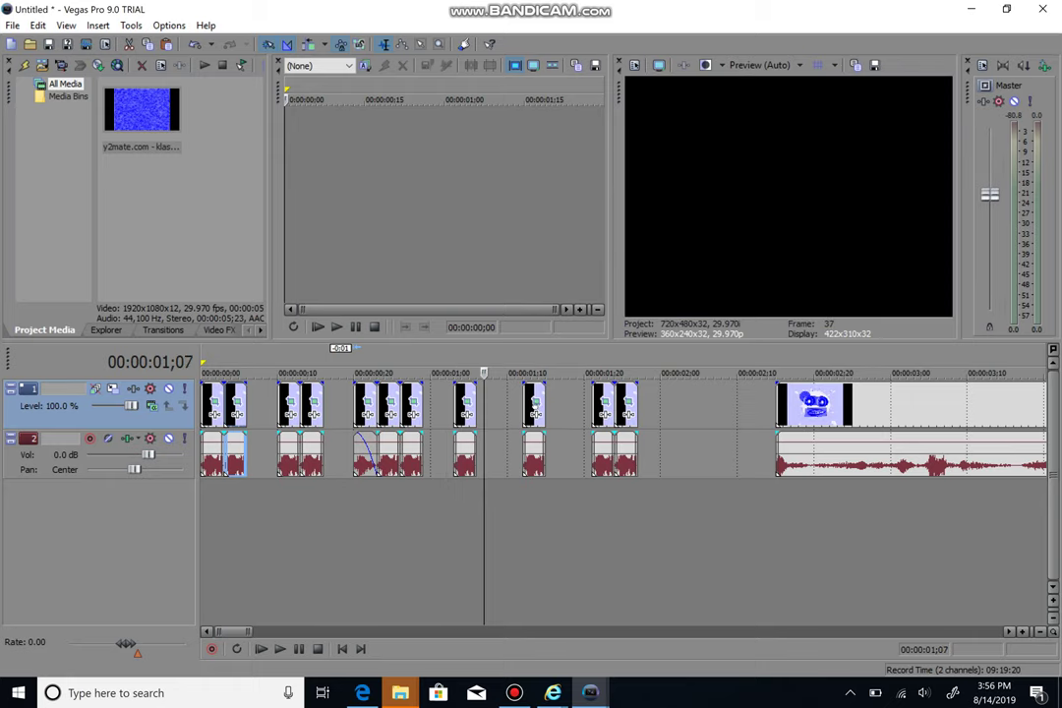
key(Right)
key(Right)
key(Right)
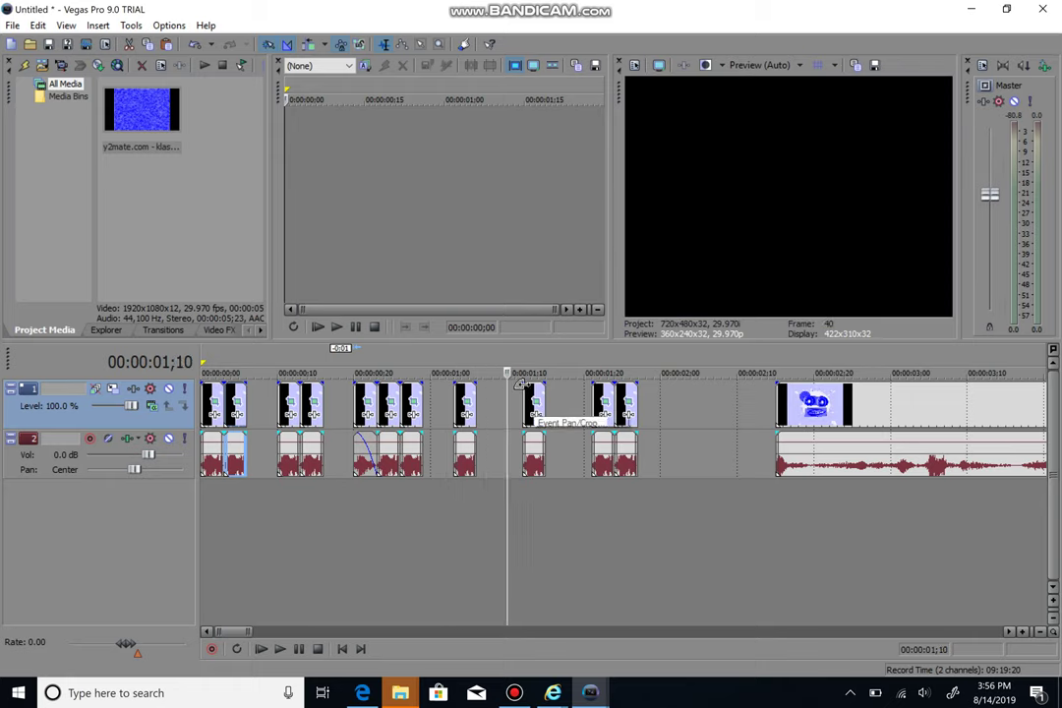
right_click(529, 396)
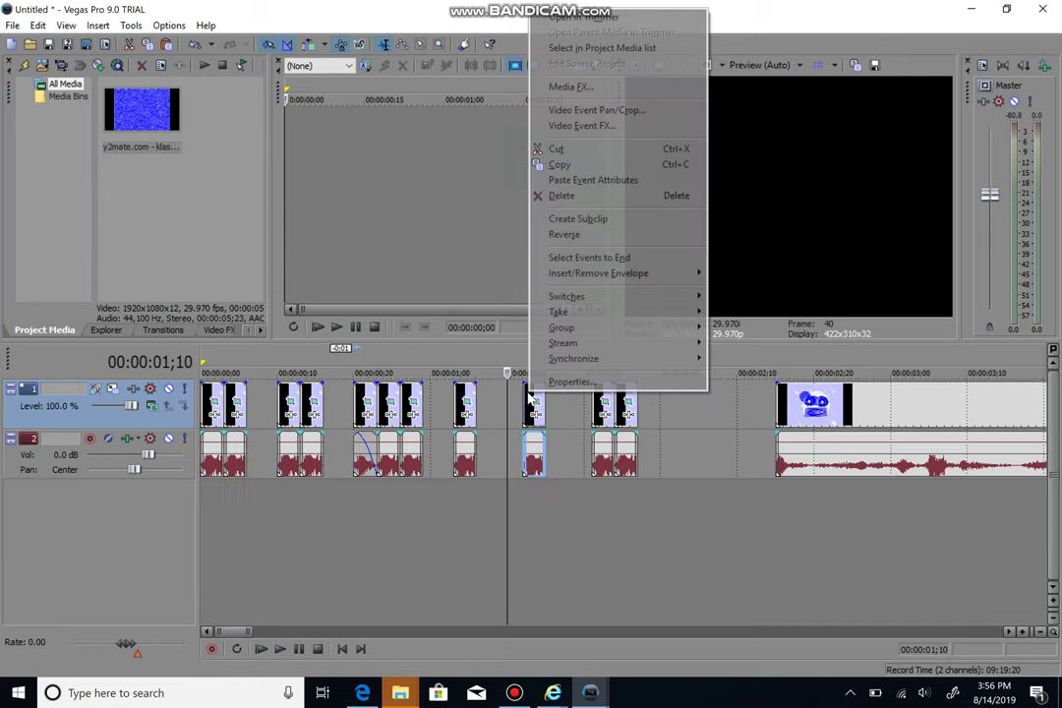
click(594, 258)
drag(882, 418, 865, 420)
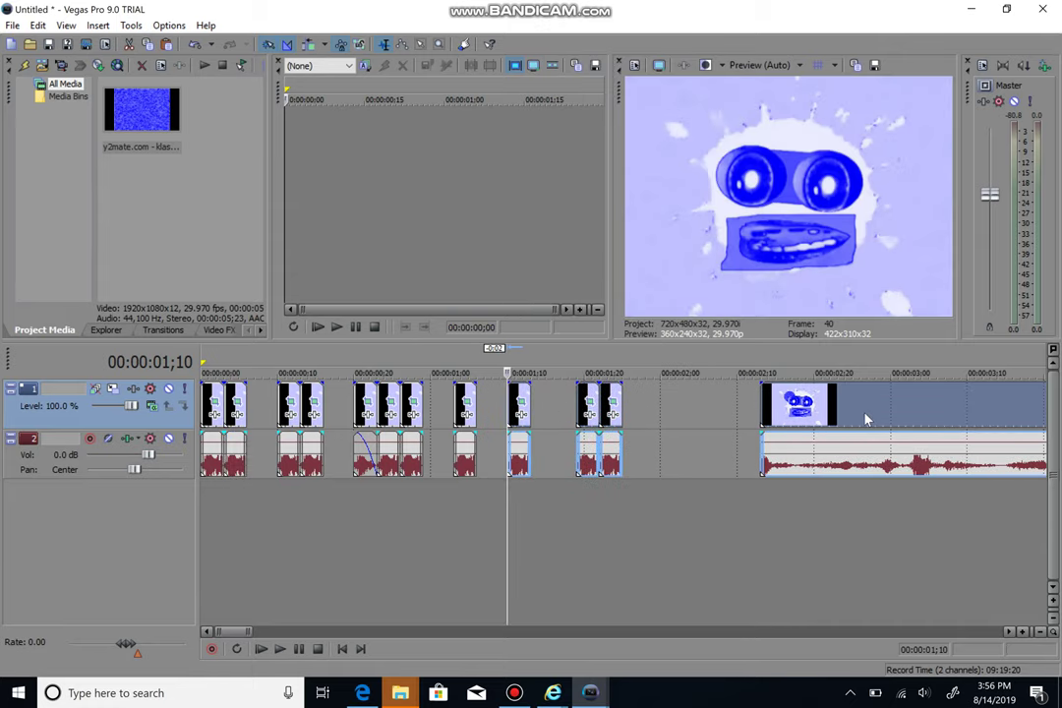
View the ninth piece's pan/crop framing, close it, and play back the sequence from the start.
click(517, 405)
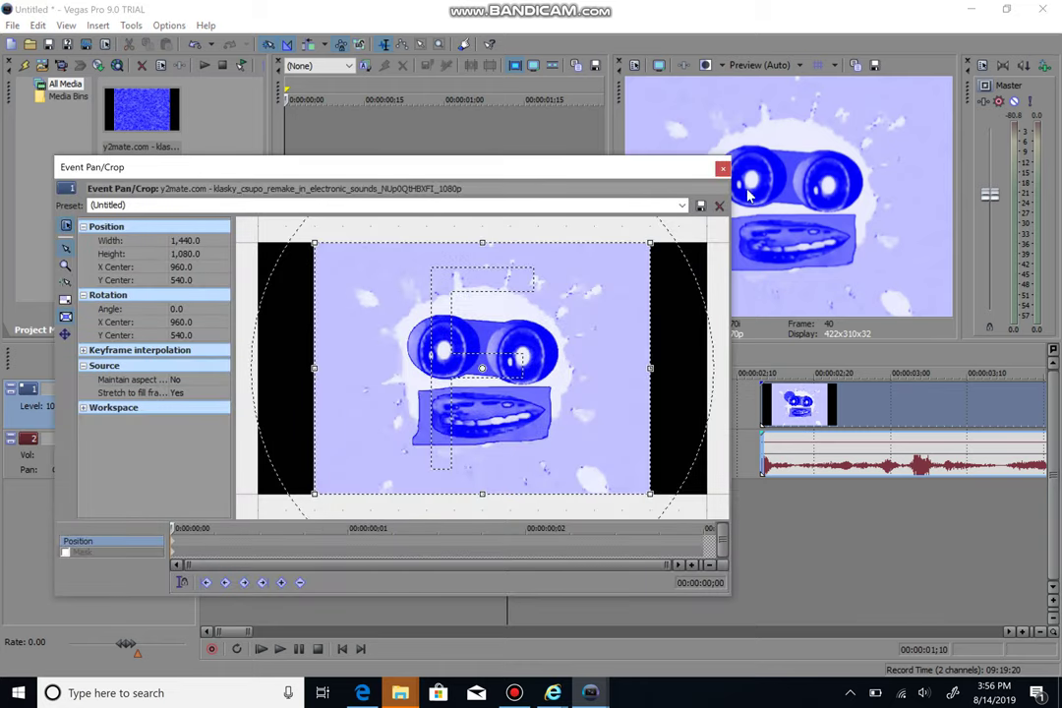
click(722, 169)
click(342, 649)
click(279, 649)
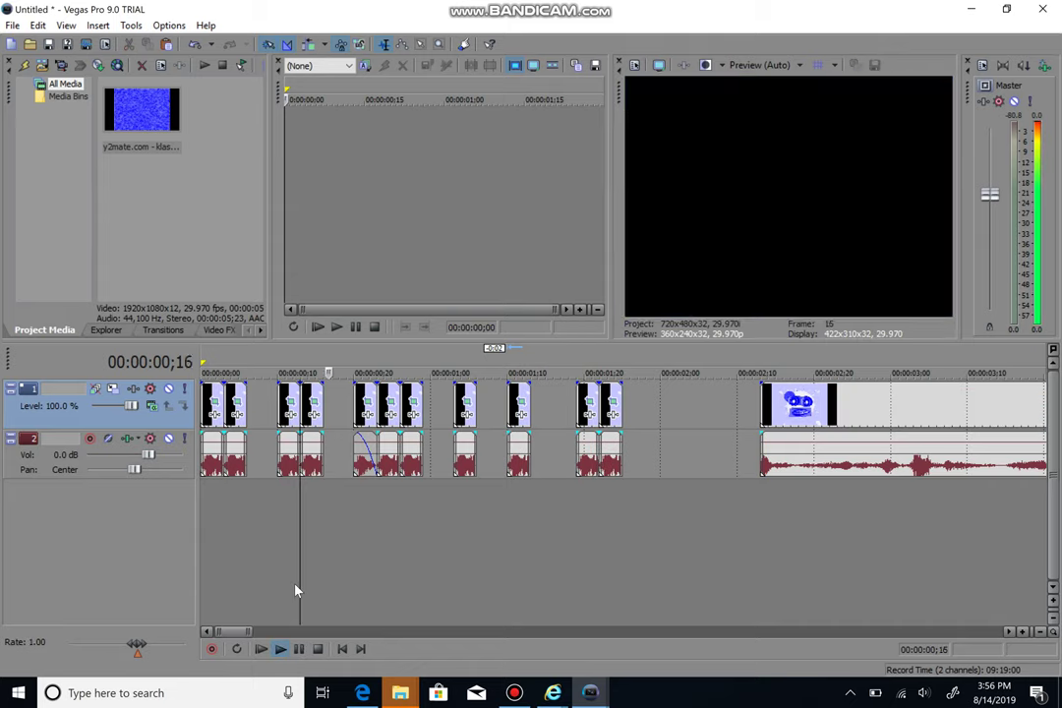
click(342, 649)
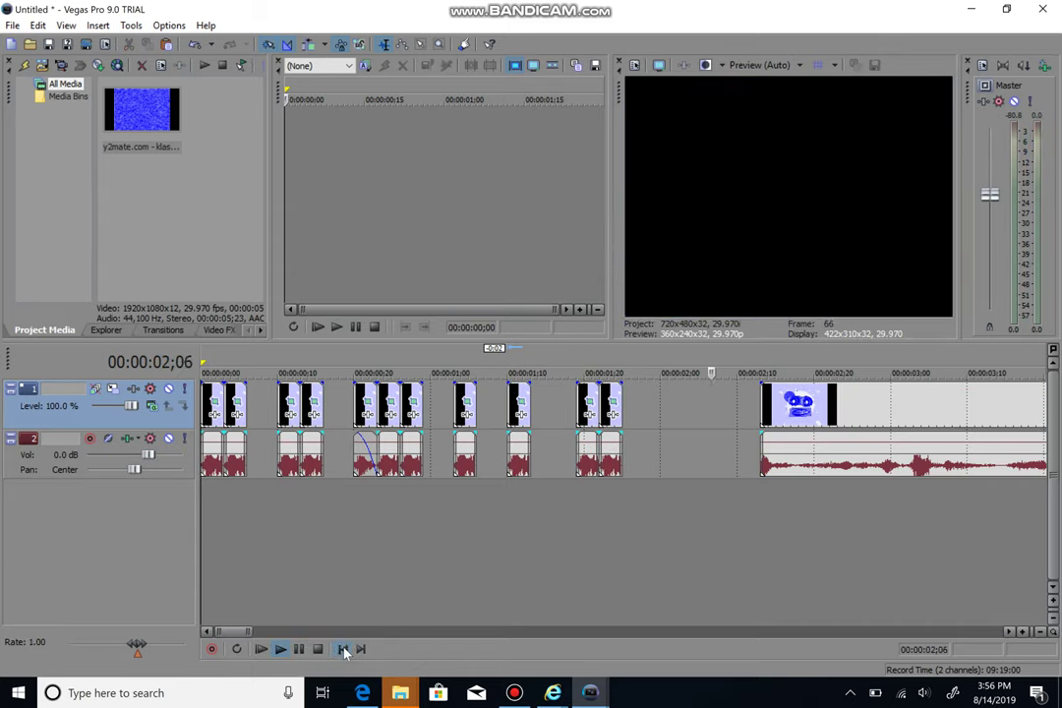
click(342, 649)
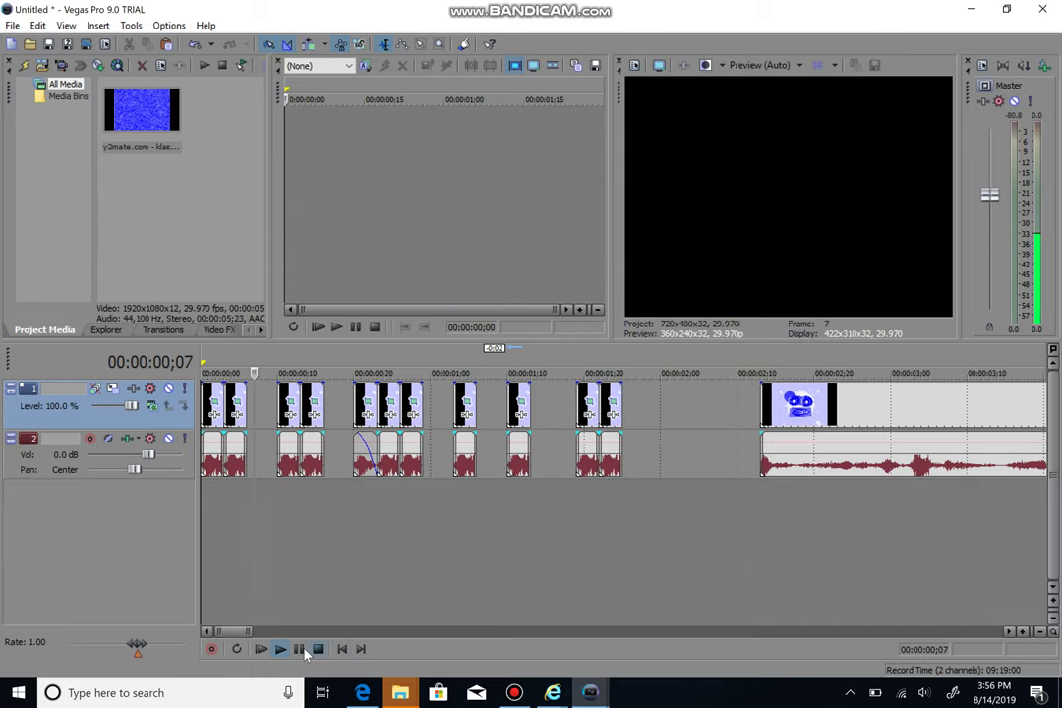
click(301, 650)
Move the tenth piece and all events after it two frames earlier, so that the tenth piece starts at 00:00:01;17.
key(Left)
key(Left)
key(Left)
key(Left)
key(Left)
key(Left)
key(Left)
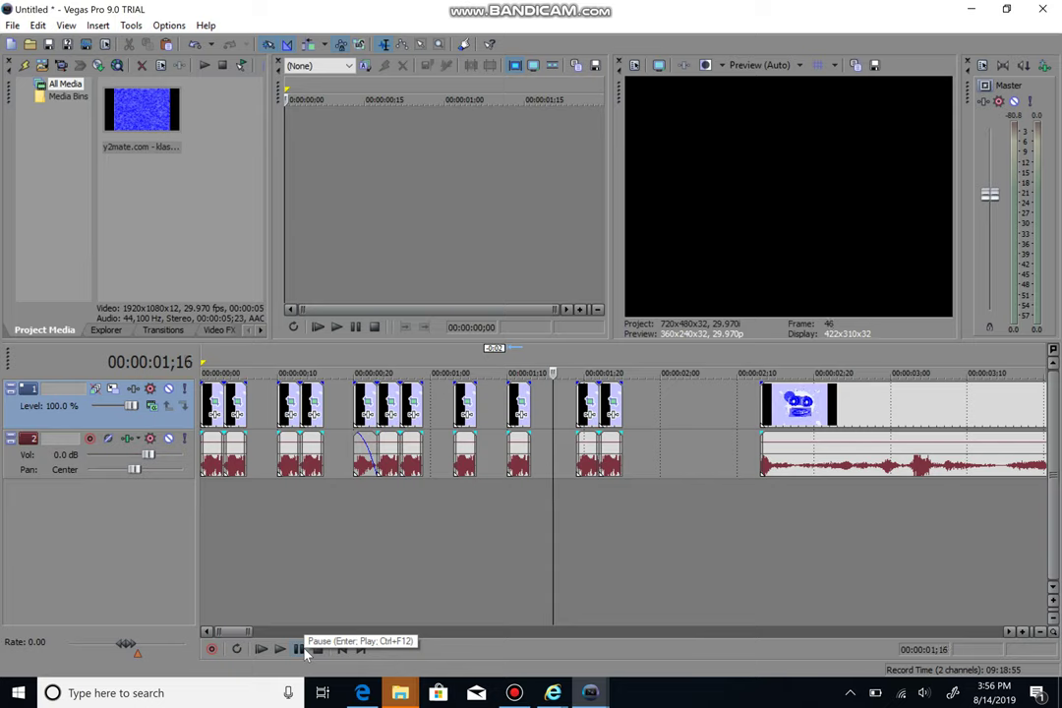
key(Right)
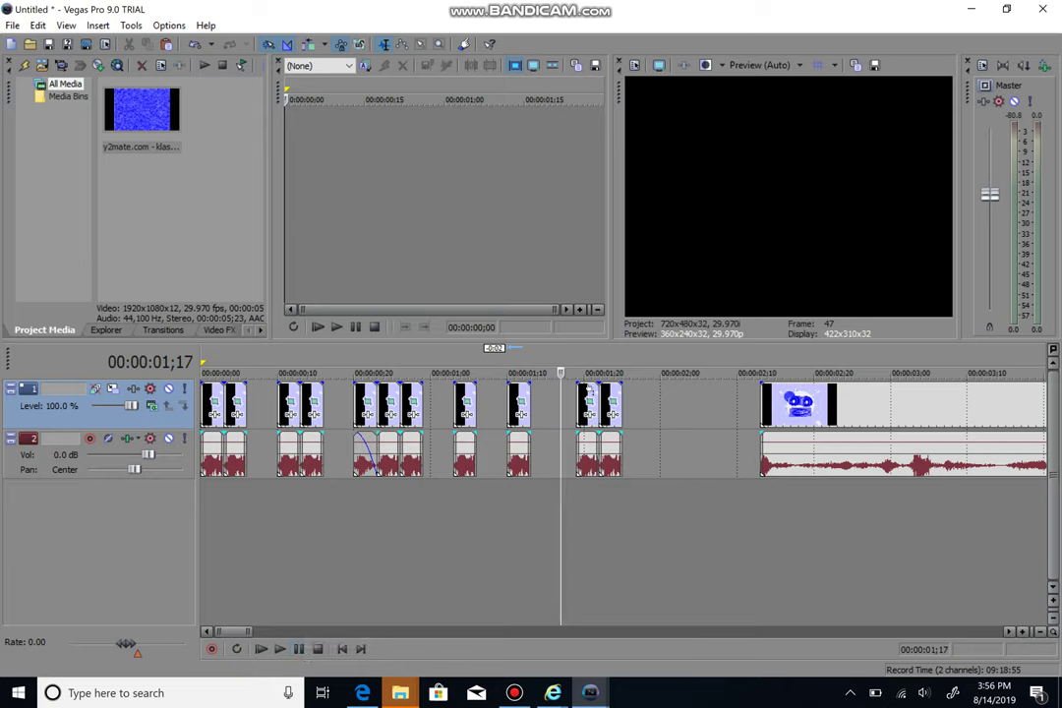
right_click(589, 391)
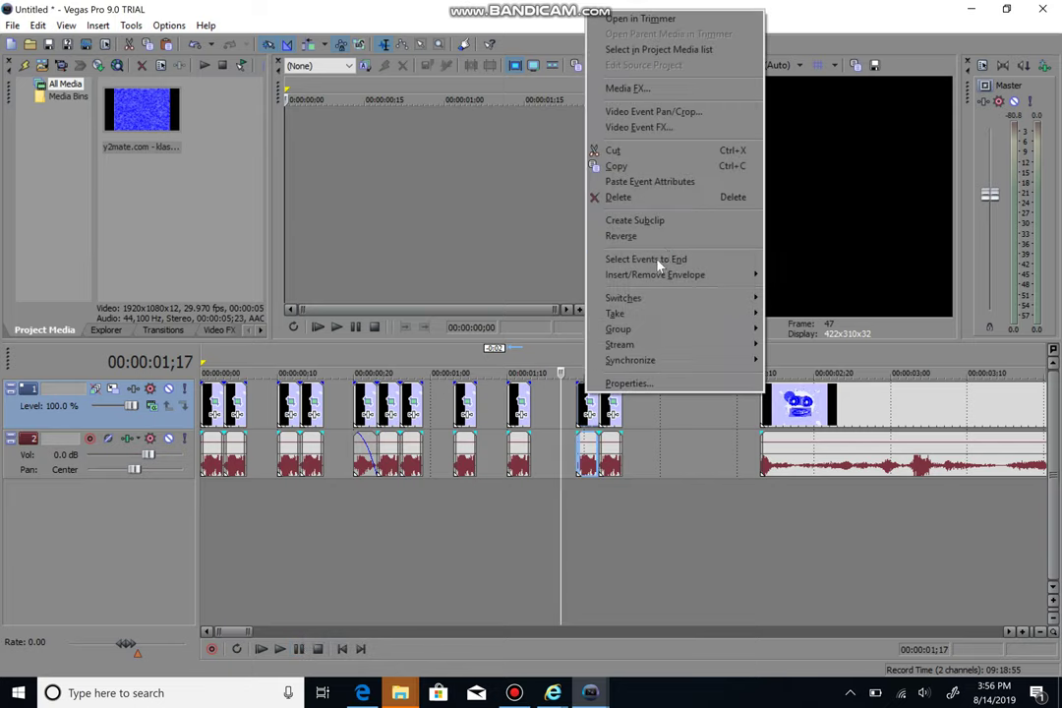
click(654, 263)
drag(870, 409, 854, 408)
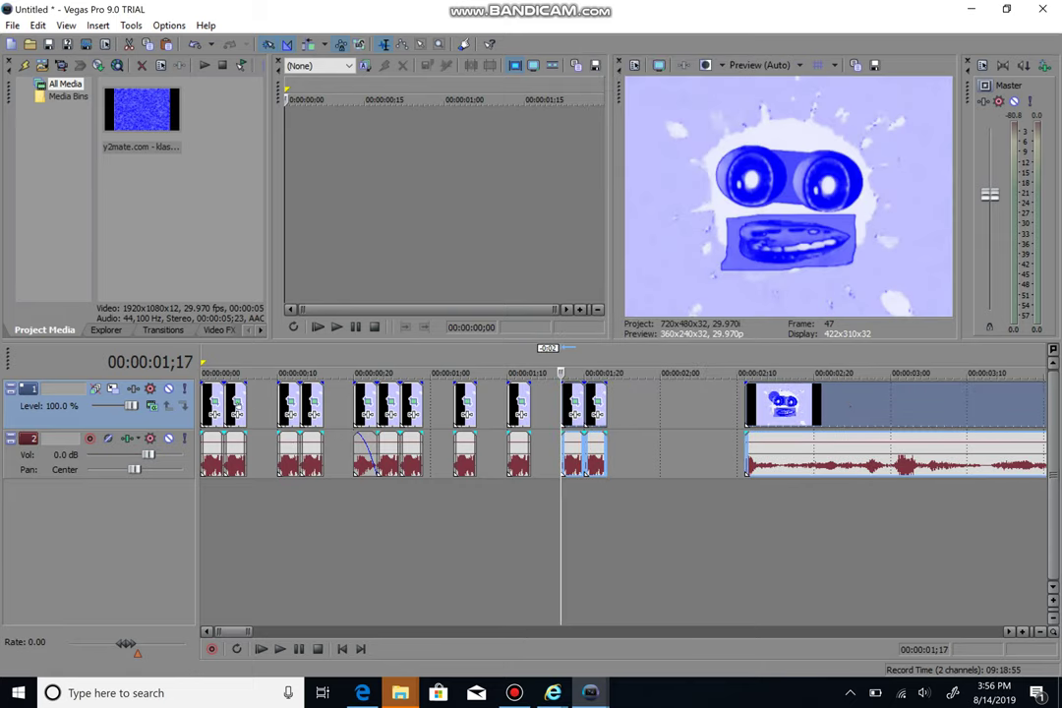
Play back the tightened sequence from the first piece.
click(208, 413)
key(space)
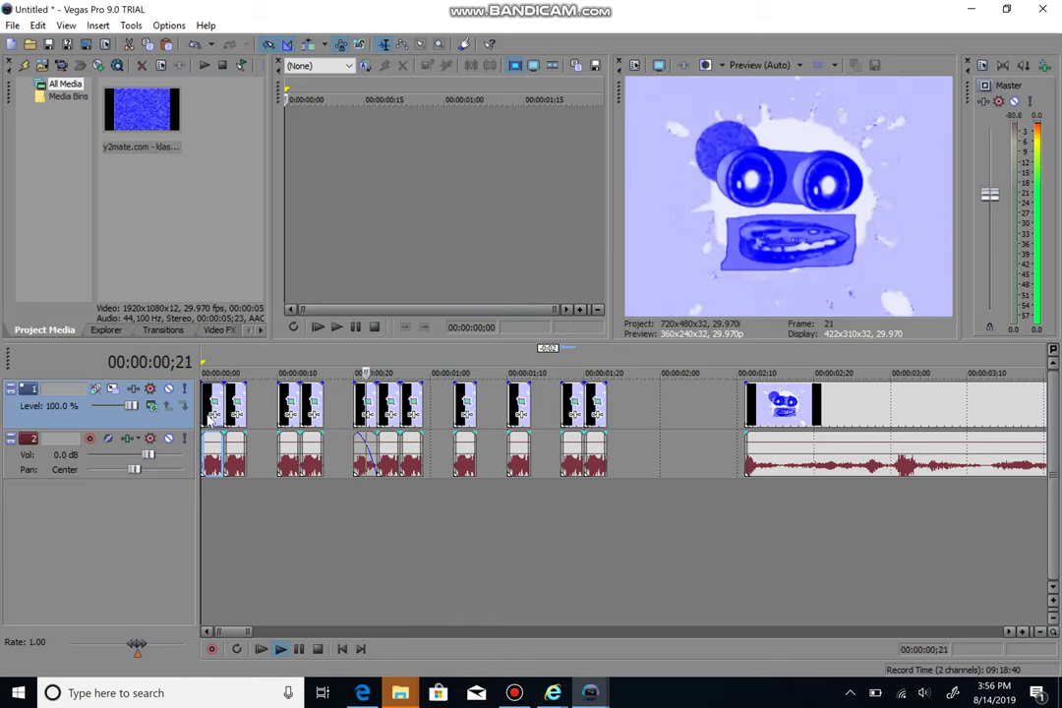
key(space)
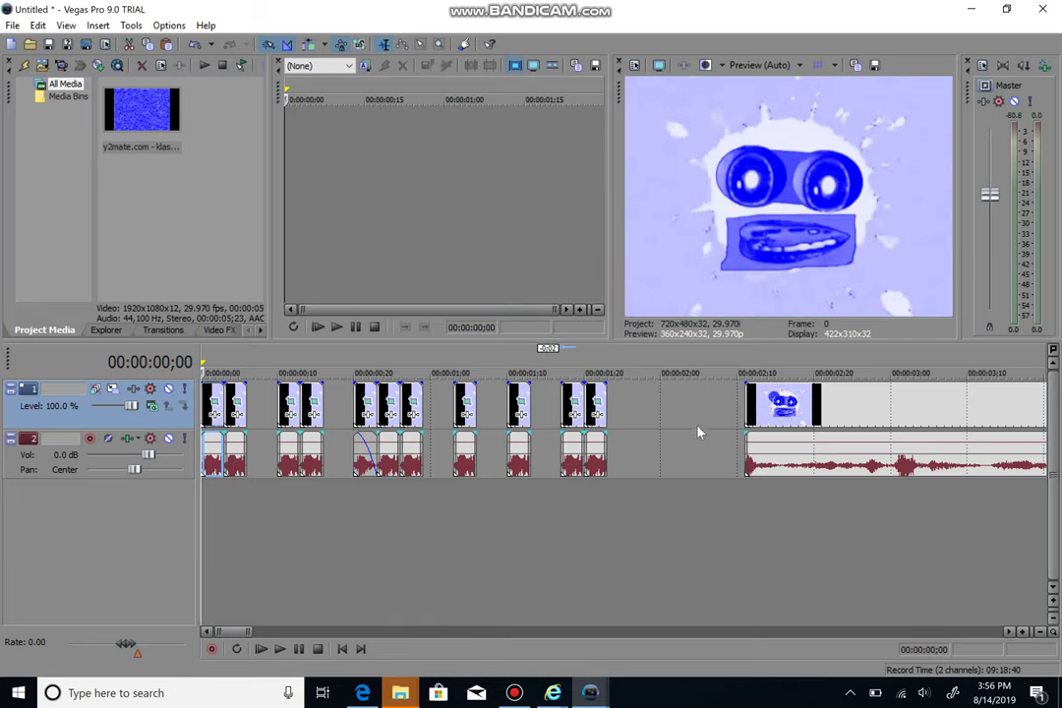
Search the long remaining clip frame by frame for a new starting point and split it at 00:00:03;03.
click(607, 403)
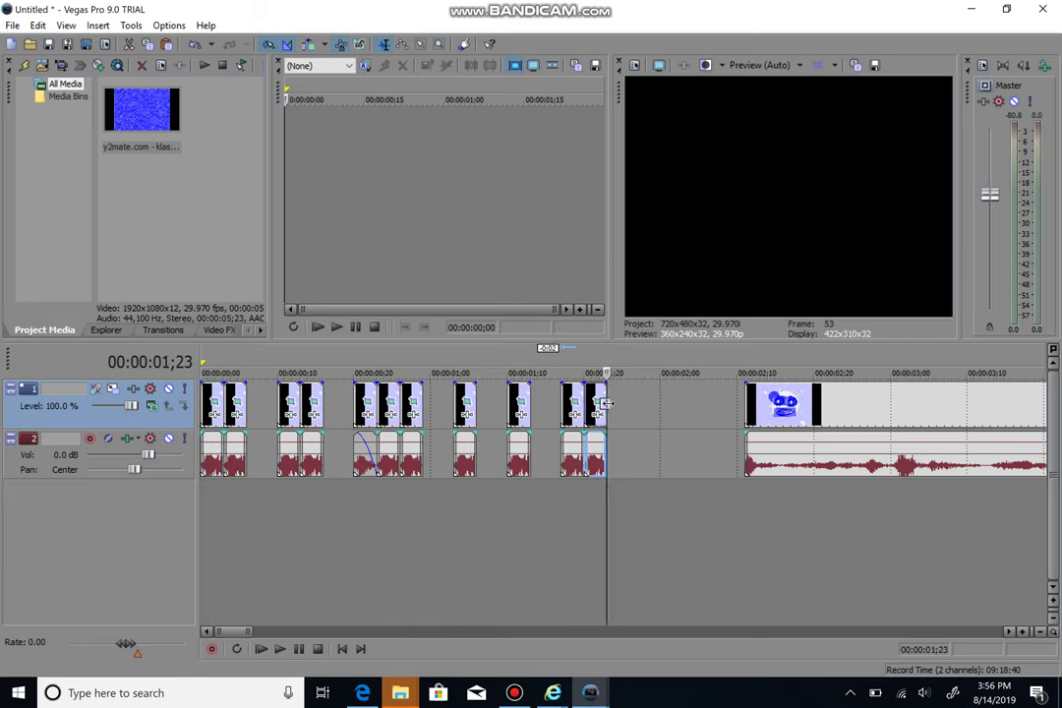
click(761, 404)
key(space)
key(space)
key(Right)
key(Right)
key(Right)
key(Right)
key(Right)
key(Right)
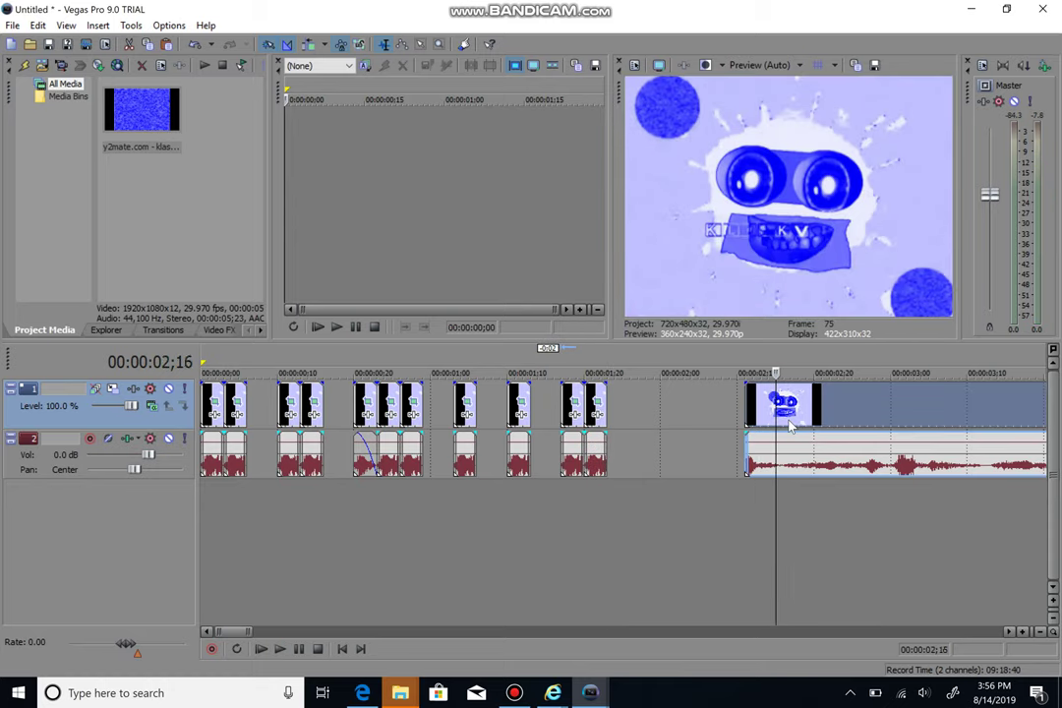
key(Right)
key(Right)
key(Right)
key(Right)
key(Right)
key(Right)
key(Right)
key(Right)
key(Right)
key(Right)
key(Right)
key(Right)
key(Right)
key(Right)
key(Right)
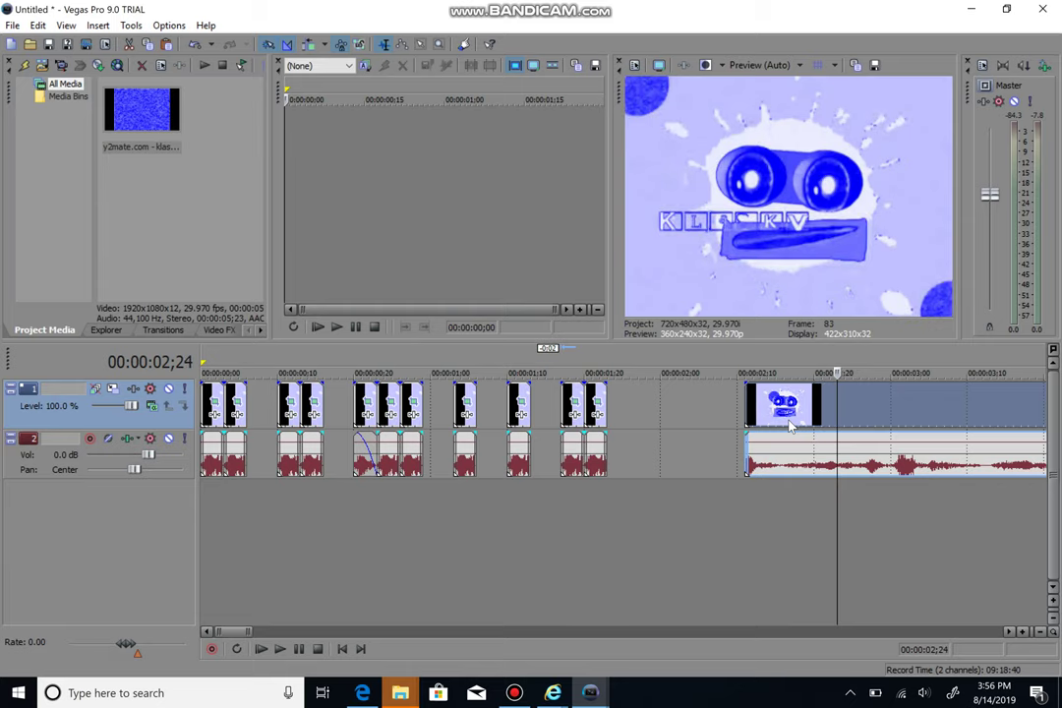
key(Right)
key(Right)
key(Right)
key(Right)
key(Left)
key(Left)
key(Left)
key(Left)
key(Left)
key(Left)
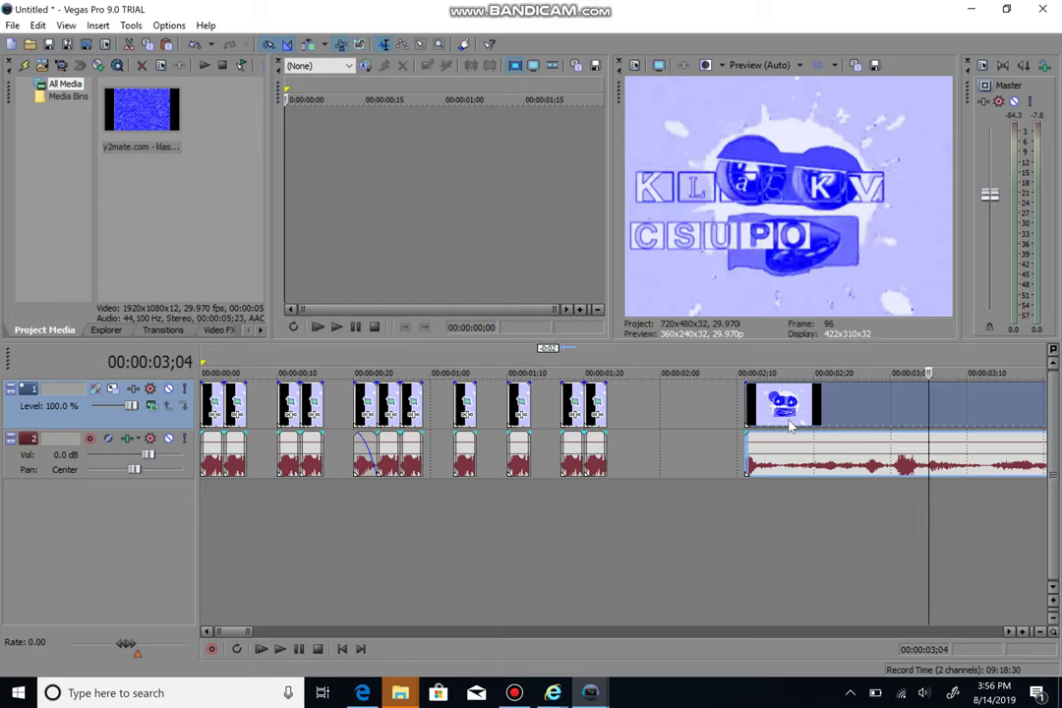
key(Left)
key(Left)
key(Left)
key(Left)
key(Right)
key(Right)
key(Right)
key(Left)
key(Left)
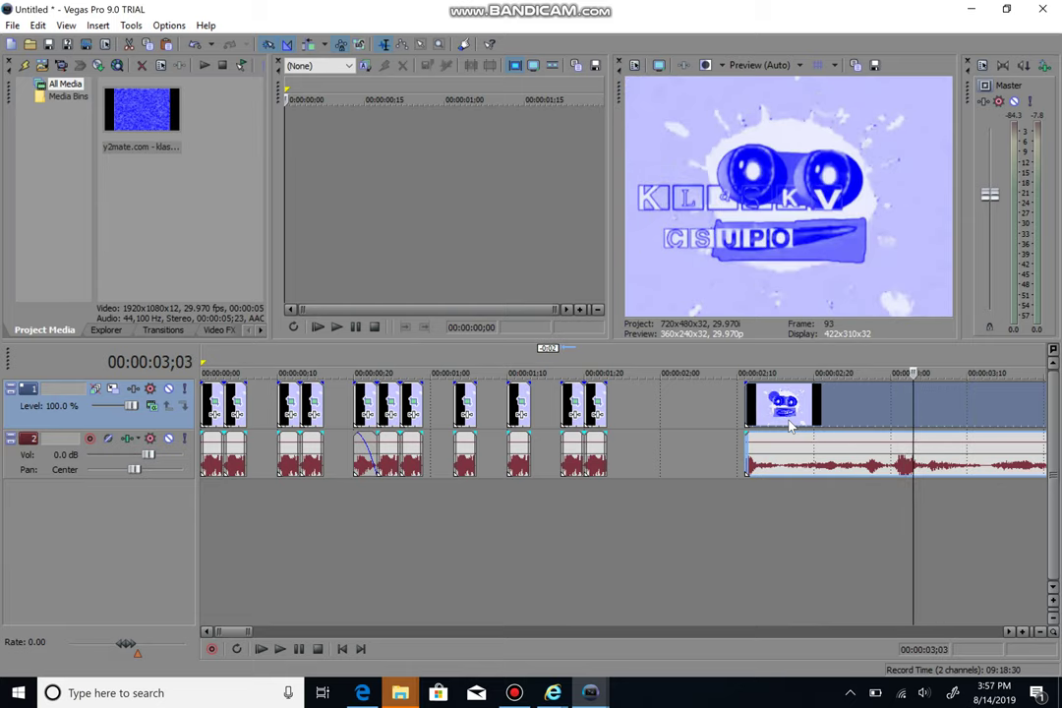
key(Right)
key(s)
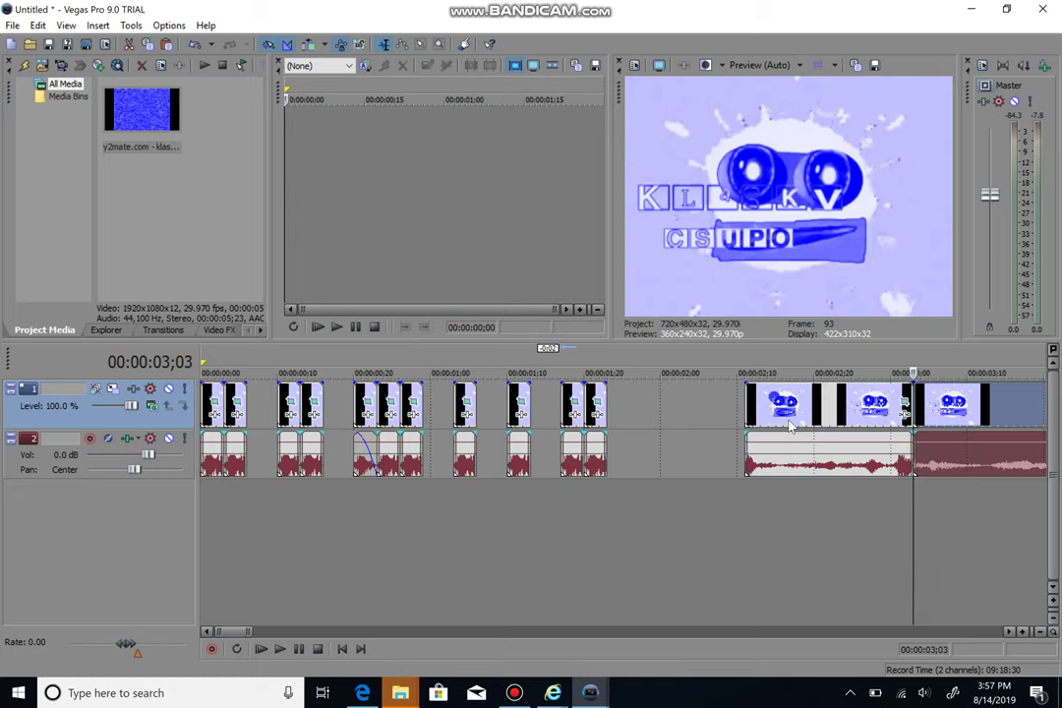
Delete the part before the split and move the remaining clip directly against the end of the eleventh piece at 00:00:01;23.
click(751, 411)
key(Delete)
drag(985, 411, 694, 415)
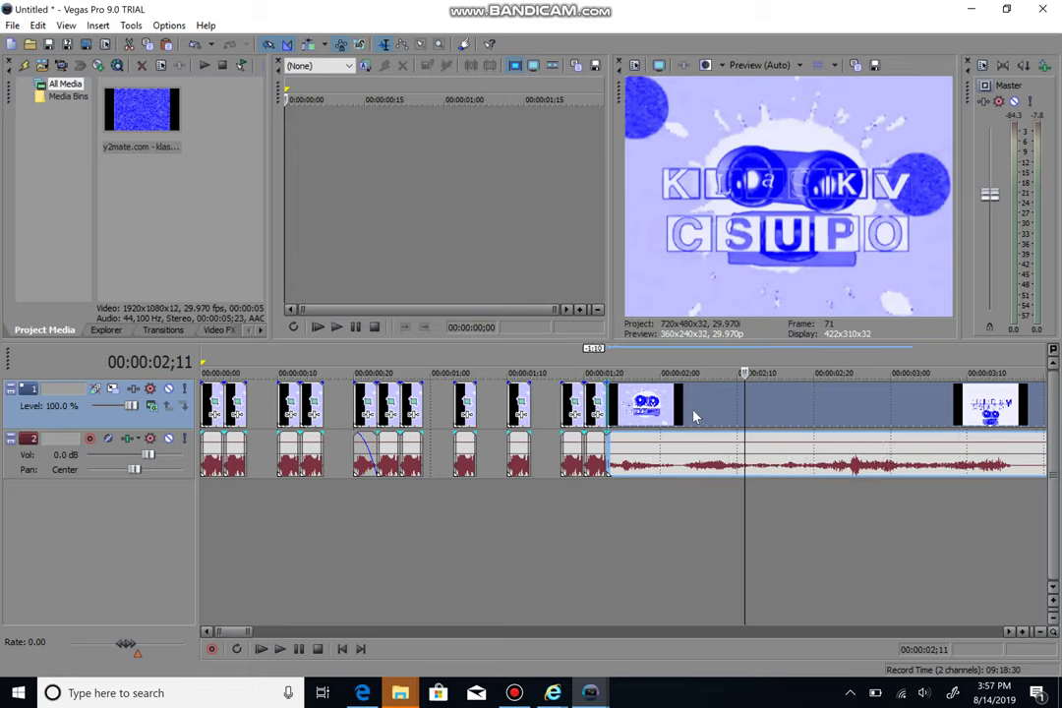
Play back the sequence from the start through the newly attached clip.
click(341, 650)
click(300, 649)
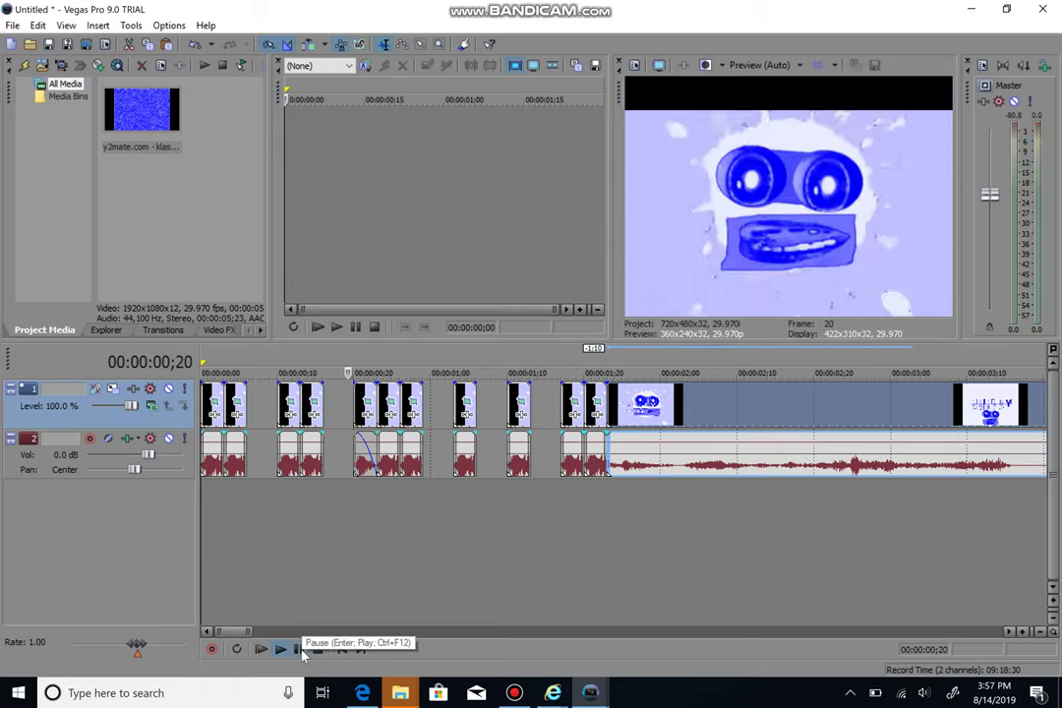
click(300, 649)
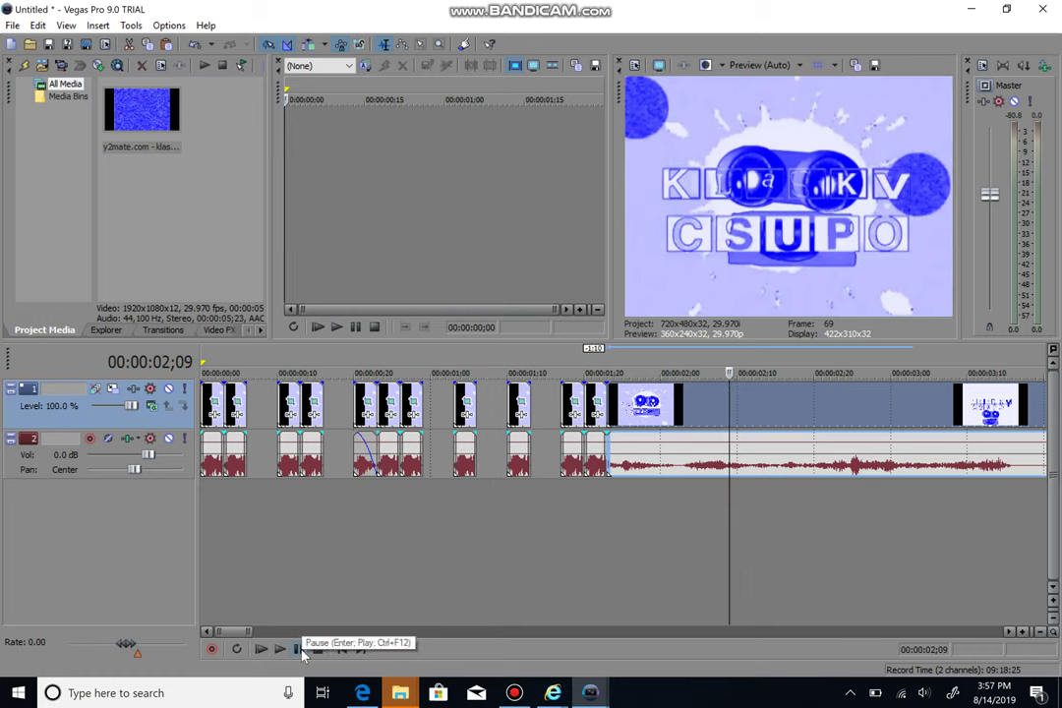
Split the attached clip at 00:00:01;26 and delete the rest, leaving a three-frame twelfth piece.
click(615, 418)
scroll(614, 411, up, 2)
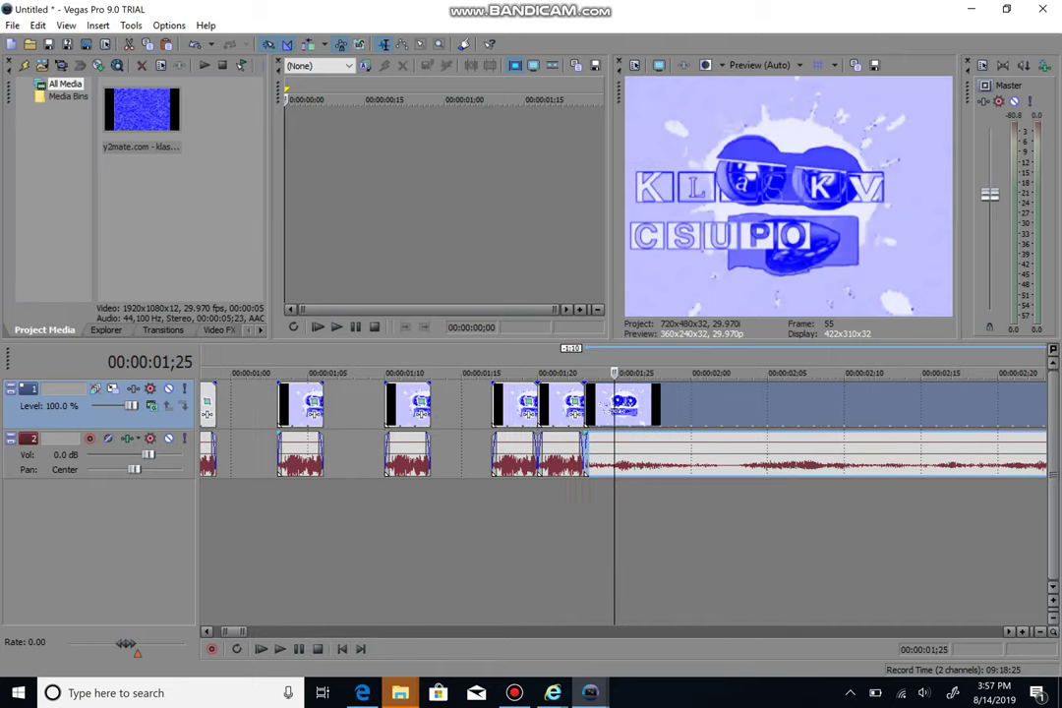
key(Left)
key(Left)
key(Left)
key(Right)
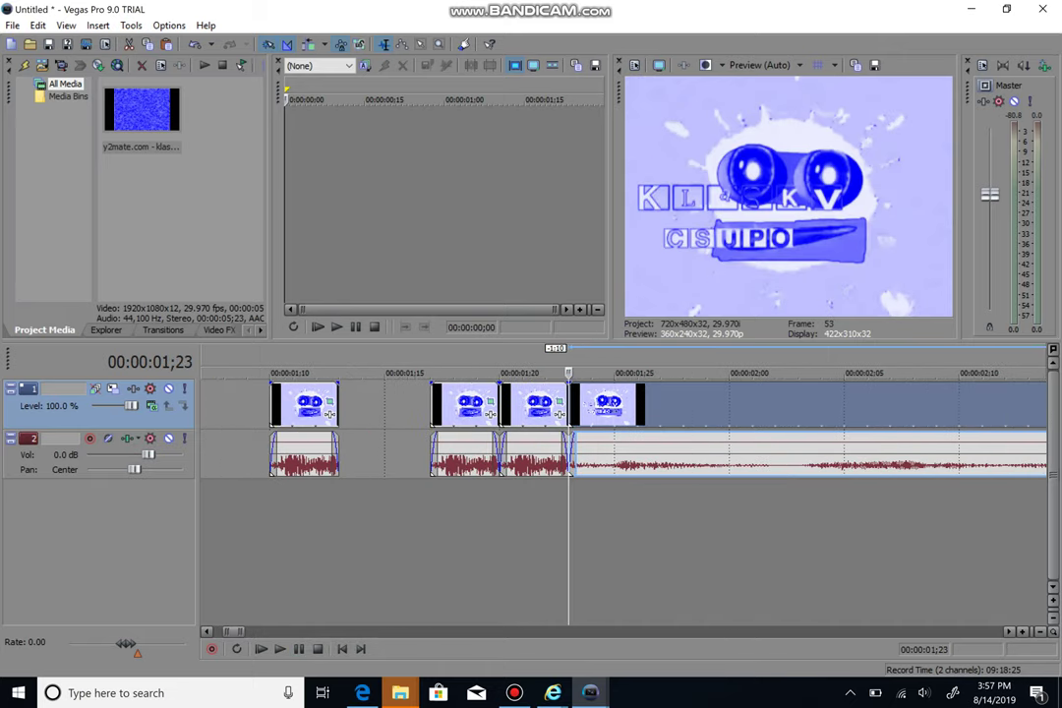
key(Right)
key(Right)
key(Right)
key(Left)
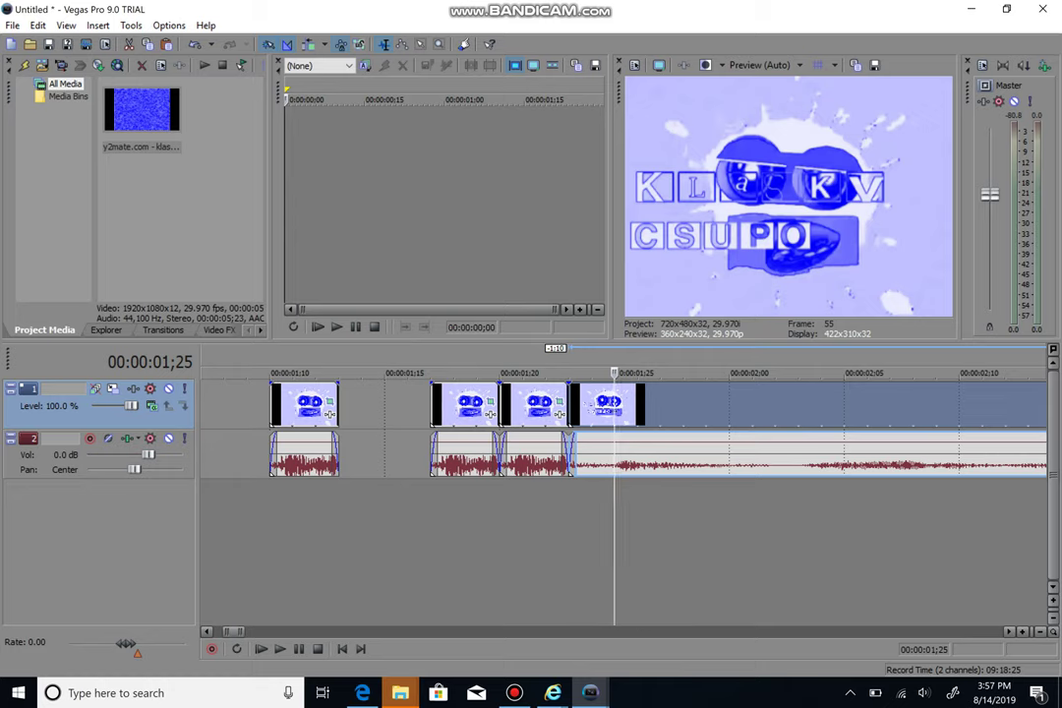
key(Right)
key(Right)
key(Left)
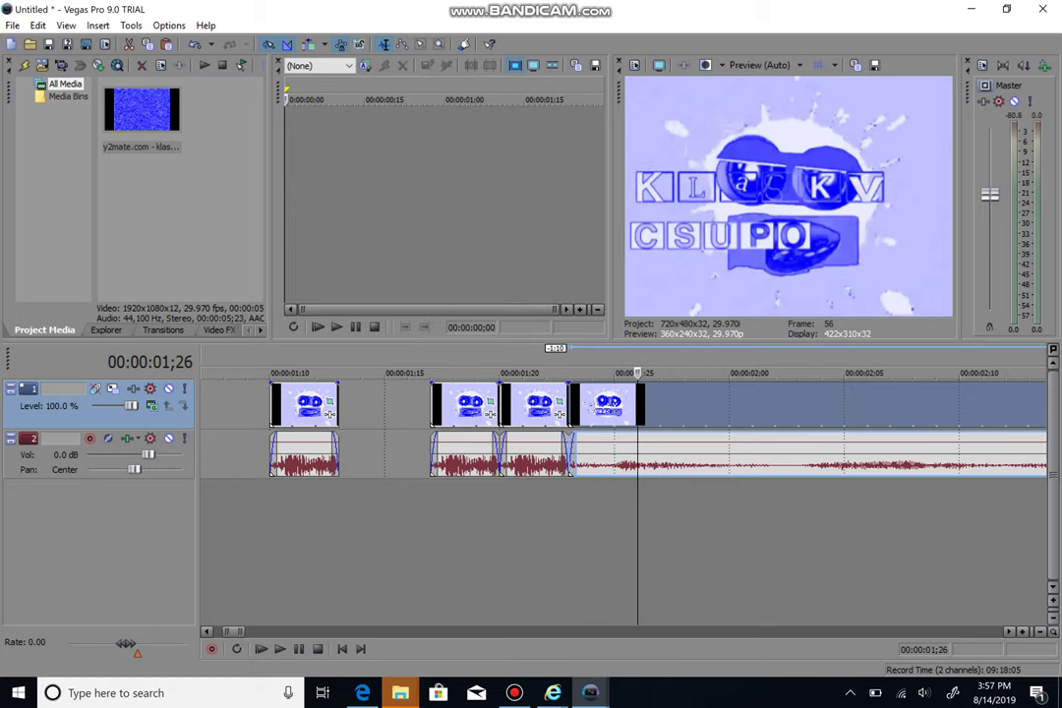
key(s)
key(Delete)
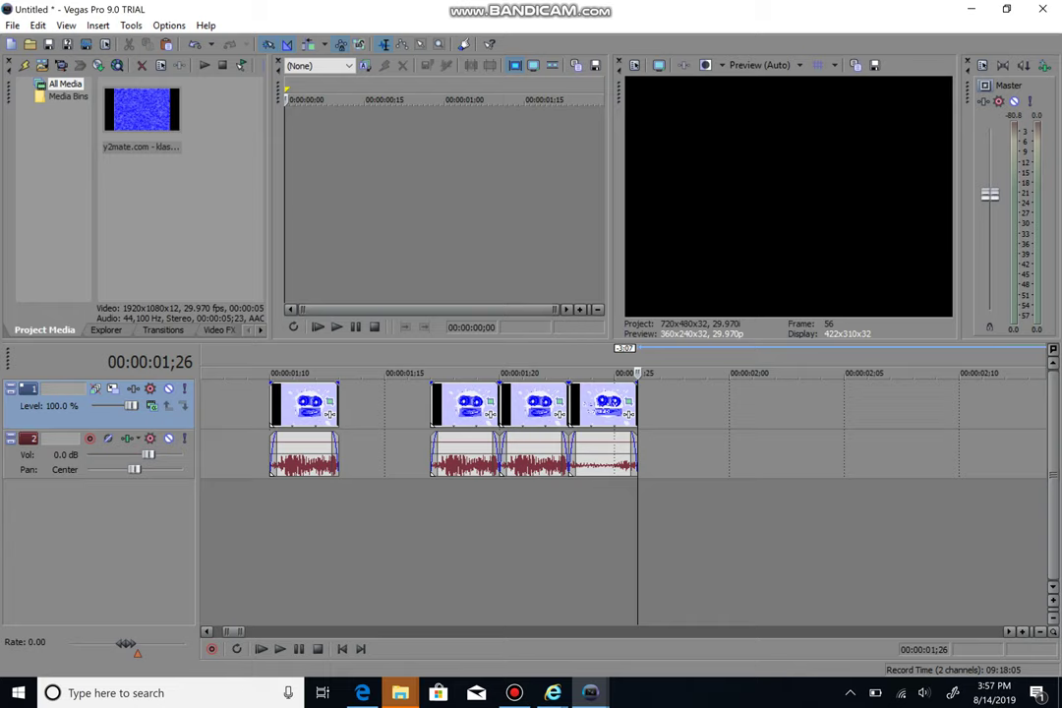
Copy the three-frame twelfth piece and paste it directly against its end at 00:00:01;26.
click(610, 406)
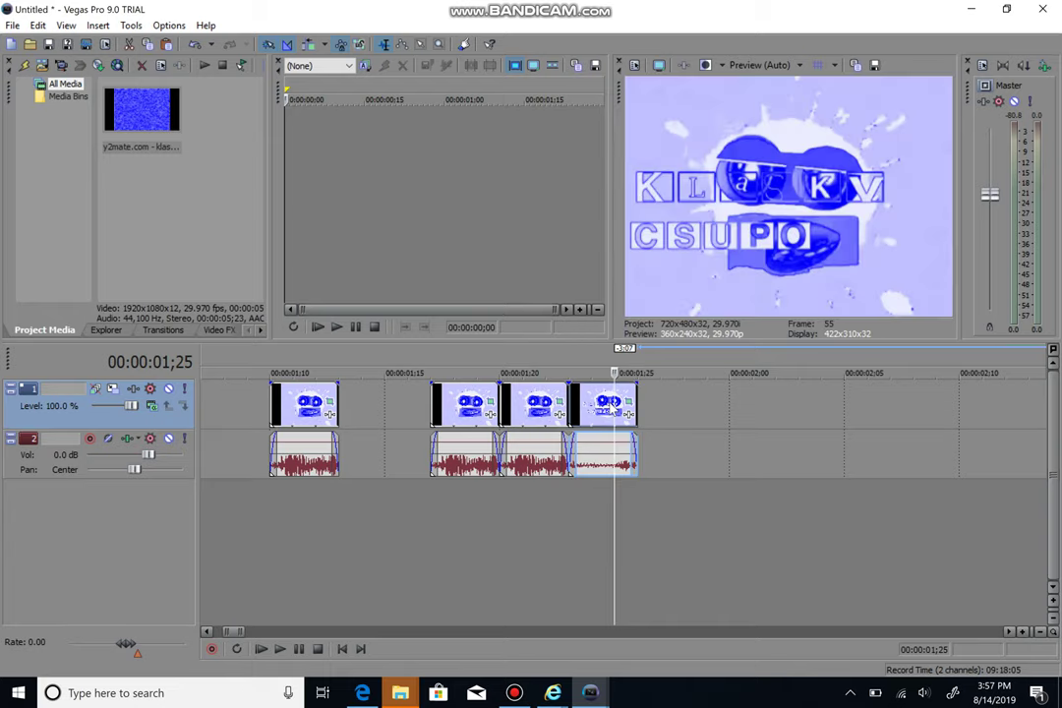
key(Right)
key(ctrl+v)
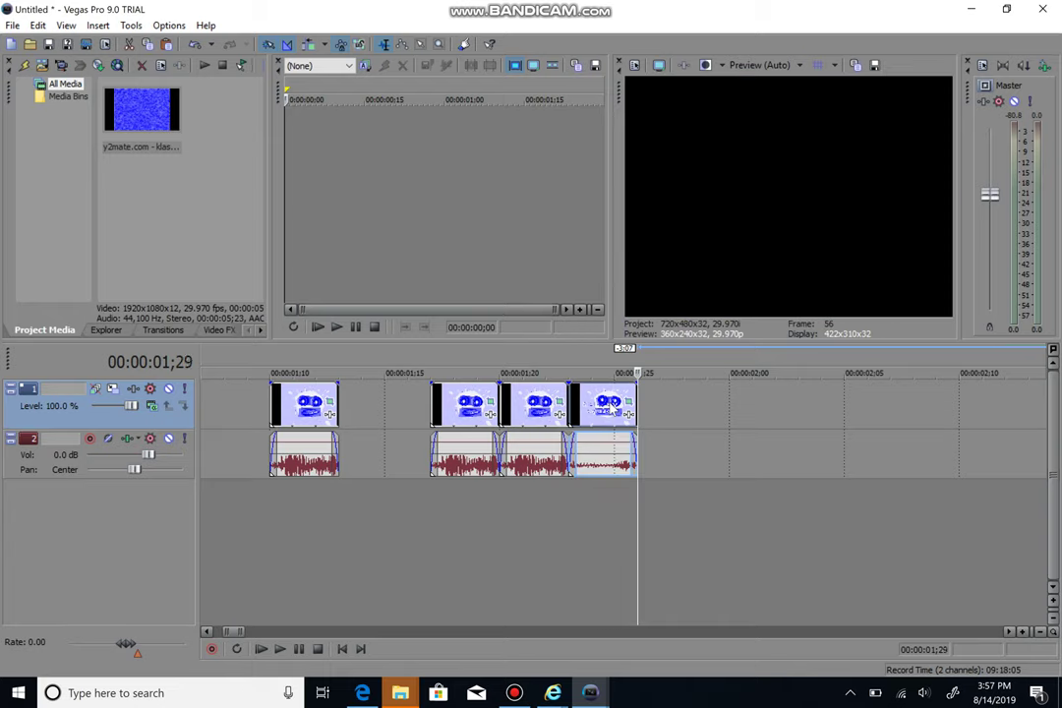
key(ctrl+v)
Flip the pasted copy at 00:00:01;26 vertically in its pan/crop settings.
key(Right)
click(697, 402)
right_click(556, 382)
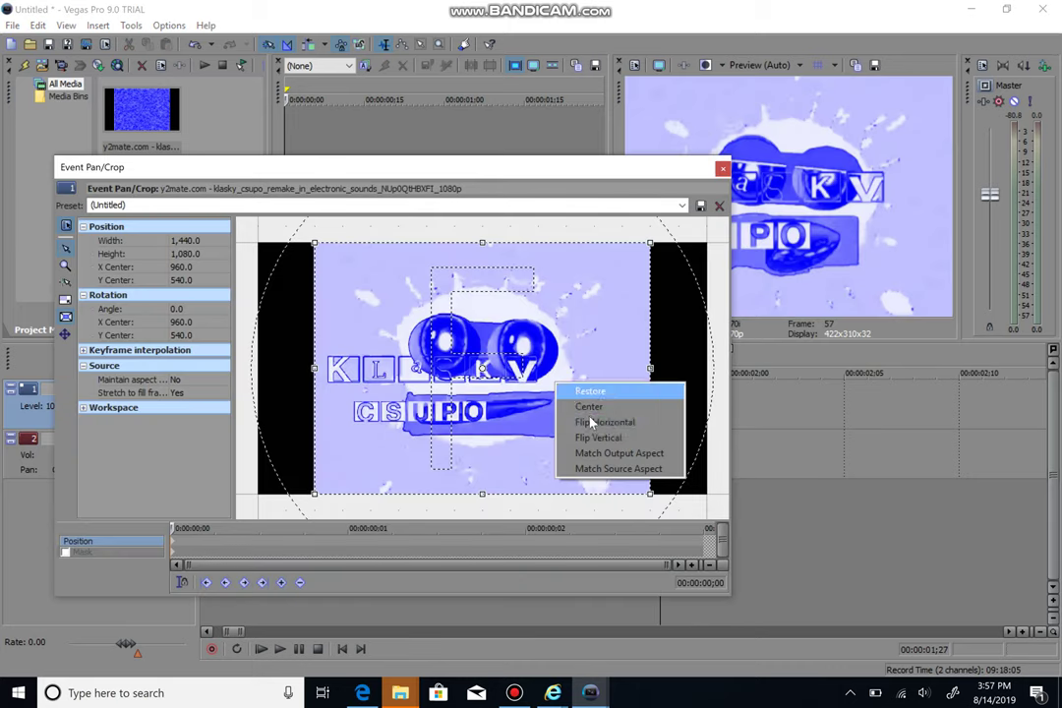
click(599, 437)
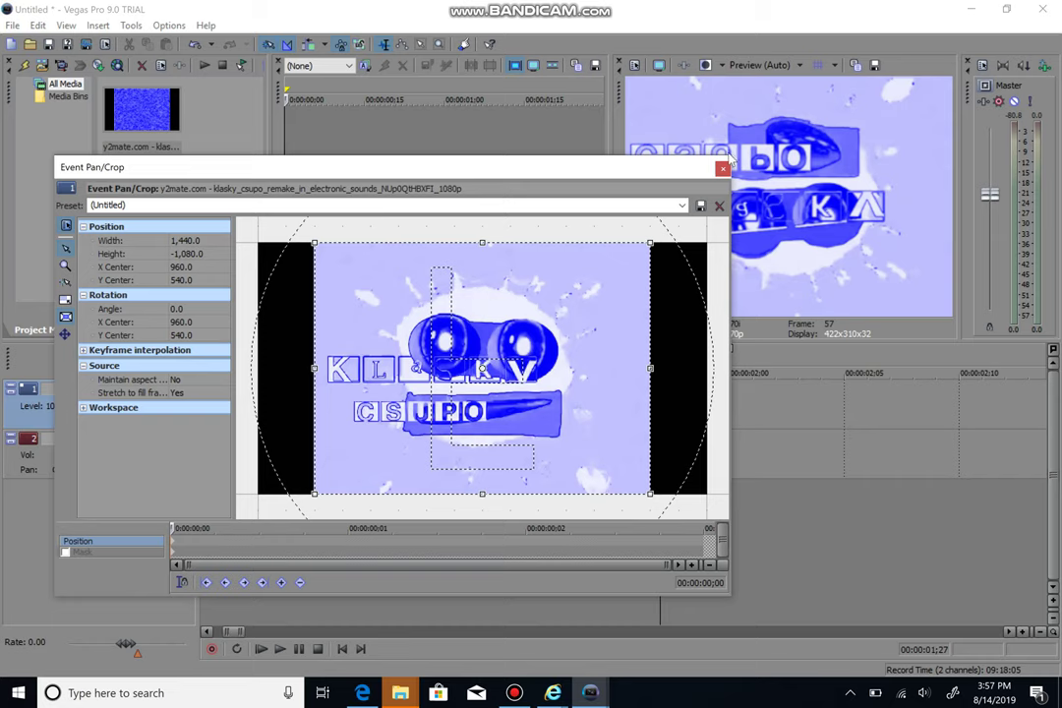
click(723, 167)
Paste another unflipped copy of the twelfth piece directly after the flipped one, at 00:00:01;29.
key(Right)
key(Right)
key(Right)
key(Right)
key(Right)
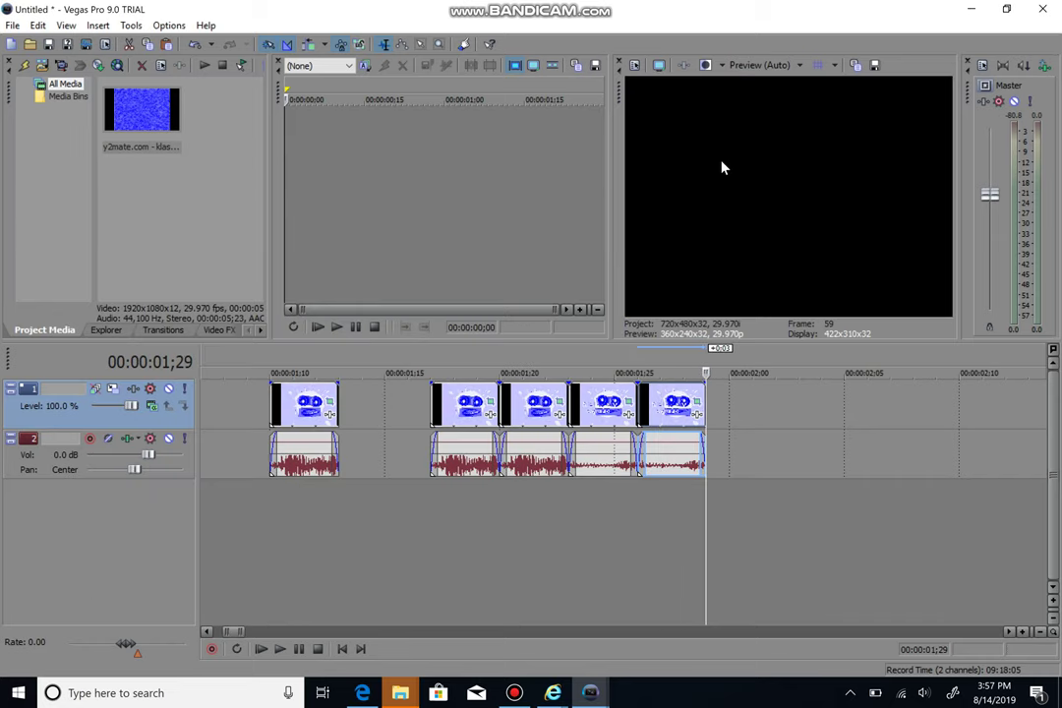
key(Left)
key(Left)
key(Left)
key(Left)
key(Left)
key(Left)
key(Left)
key(Left)
key(Left)
key(Left)
key(Left)
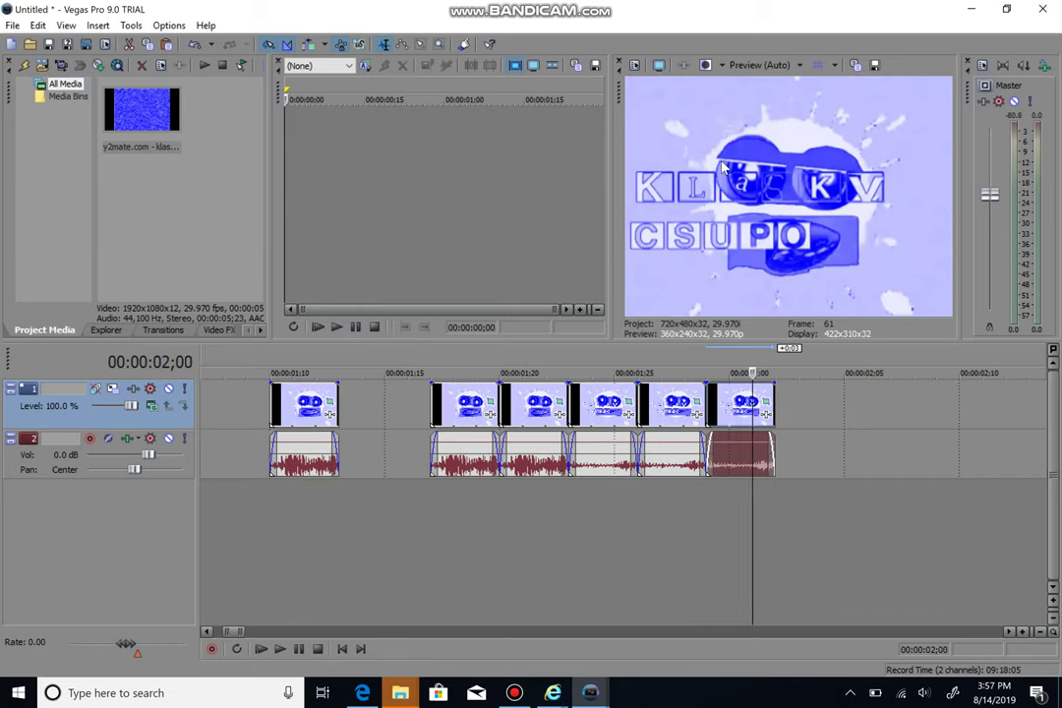
Check the flipped and unflipped pieces frame by frame, leave a short gap and paste another copy at 00:00:02;06.
key(Right)
key(Right)
key(Right)
key(Right)
key(Right)
key(Right)
key(Right)
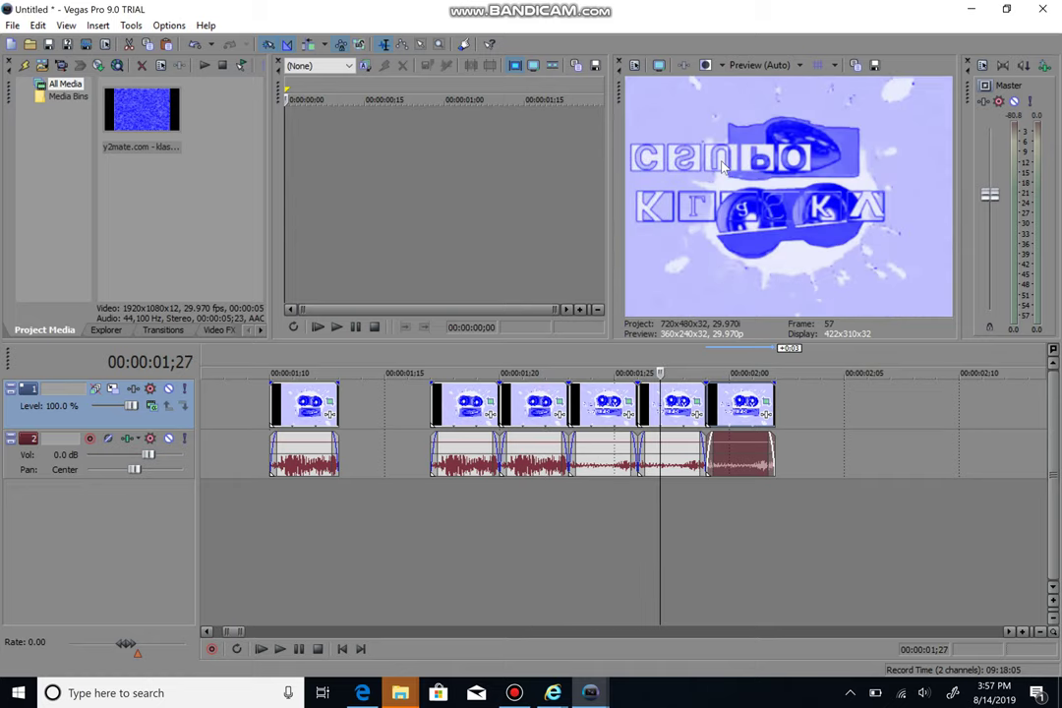
key(Right)
key(Right)
key(Right)
key(Right)
key(Right)
key(Right)
key(Right)
key(Right)
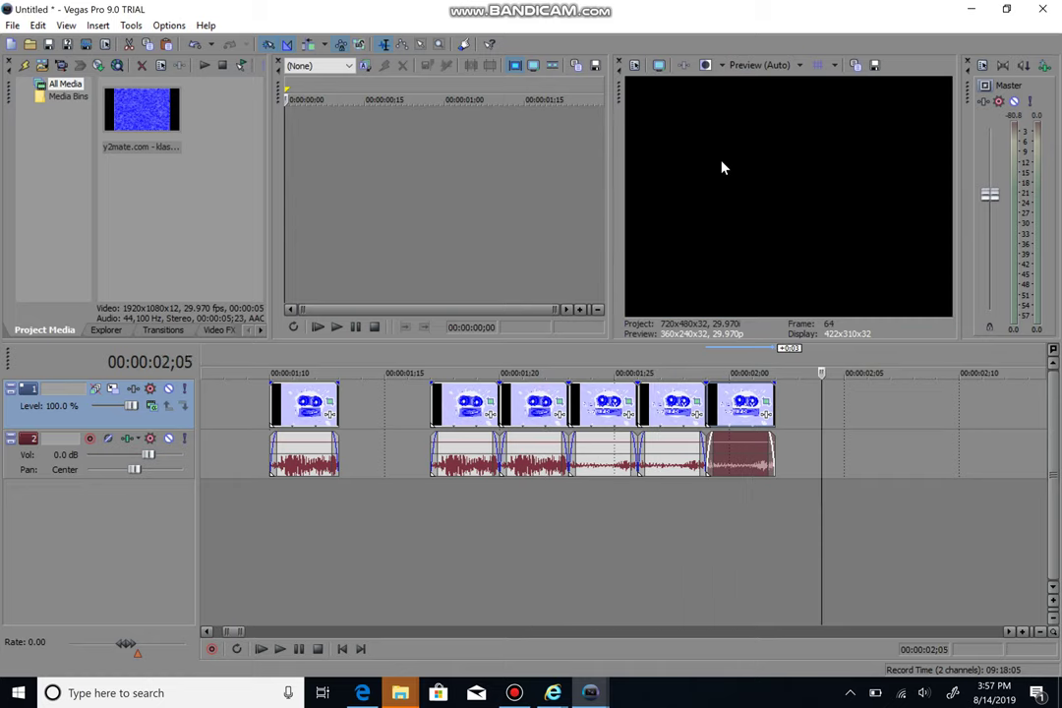
key(Right)
key(Left)
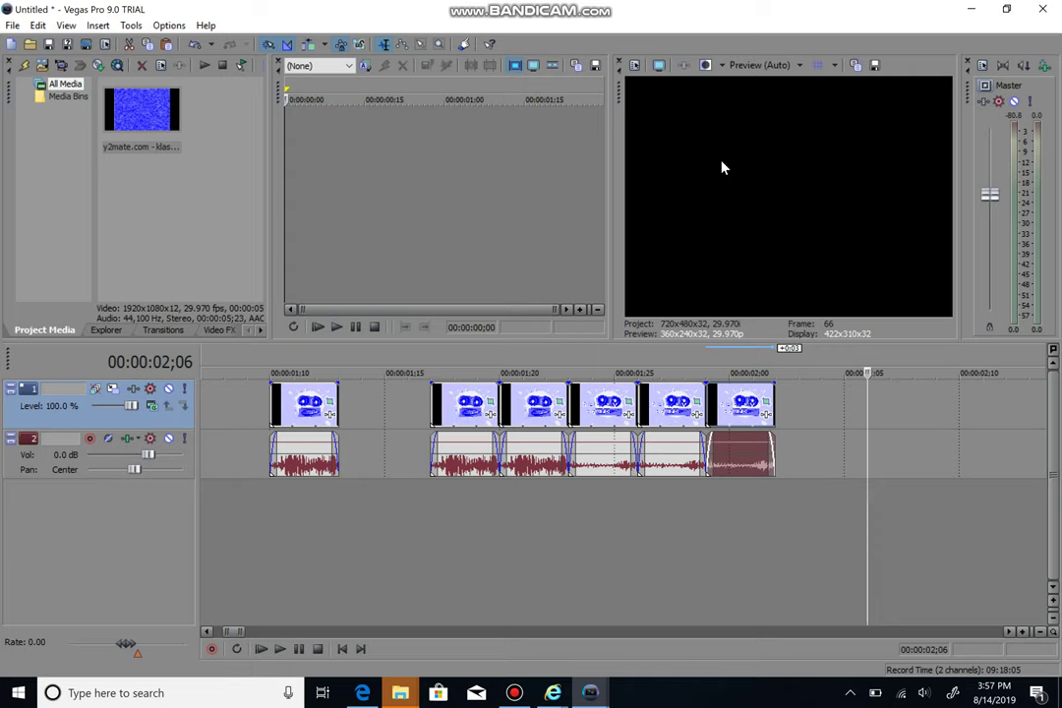
key(ctrl+v)
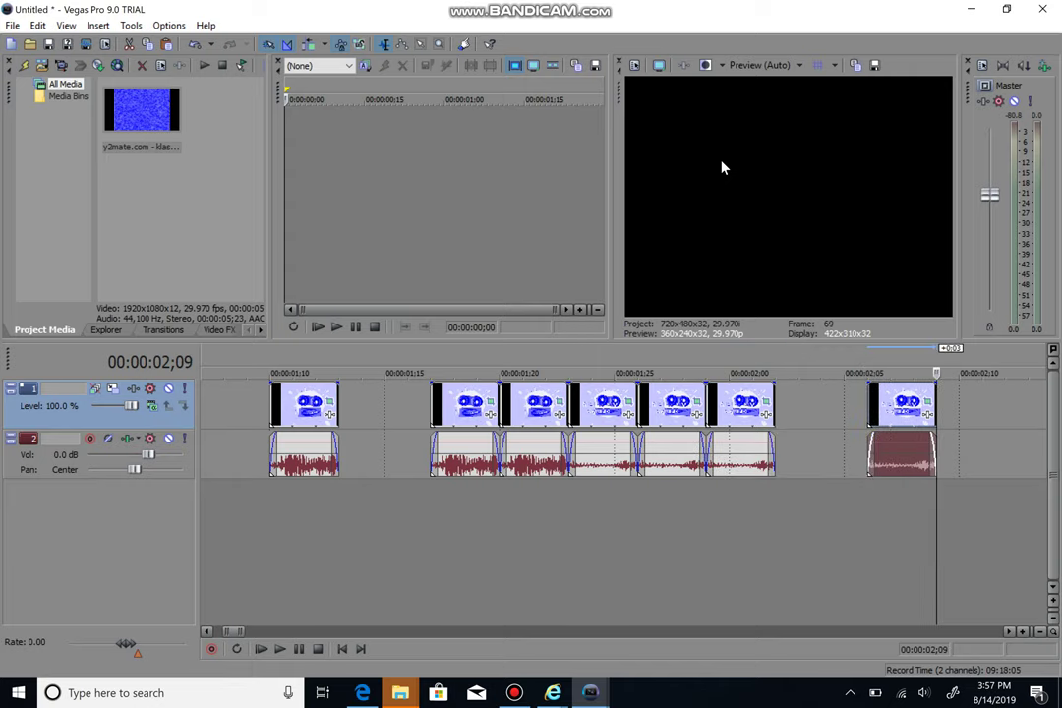
Leave a four-frame gap after that piece and paste another copy at 00:00:02;13.
key(Right)
key(Right)
key(Right)
key(Right)
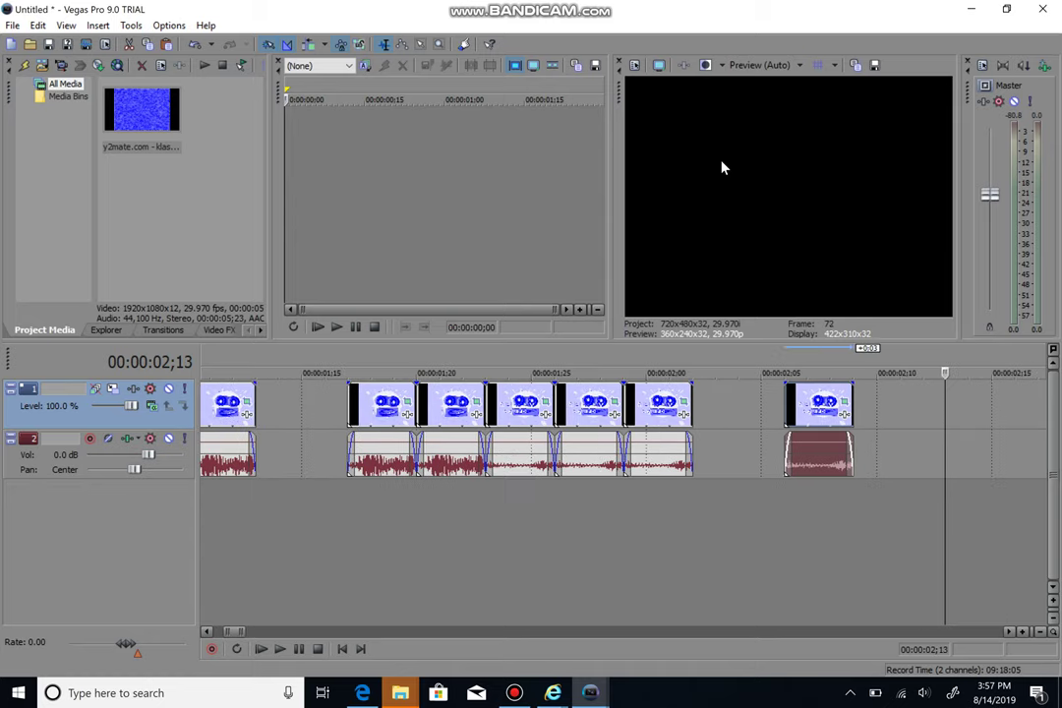
key(ctrl+v)
Flip the single piece at 00:00:02;06 vertically in its pan/crop settings.
key(Left)
key(Left)
key(Left)
key(Left)
key(Left)
key(Left)
key(Left)
key(Left)
key(Left)
key(Left)
key(Left)
key(Left)
key(Left)
key(Left)
key(Left)
key(Left)
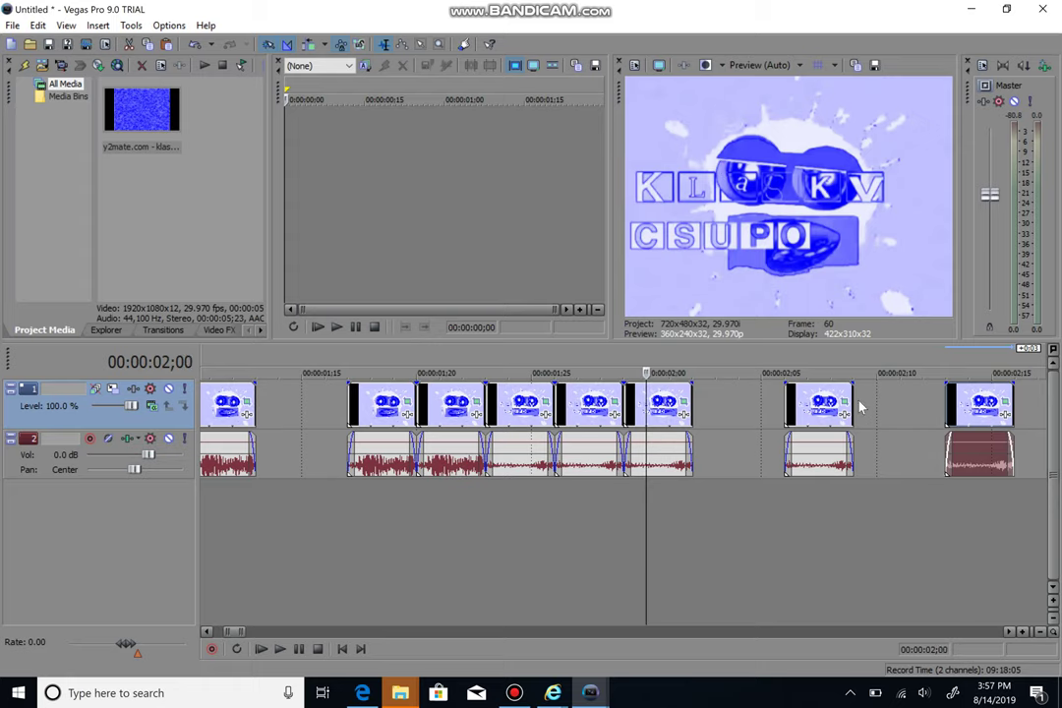
click(614, 413)
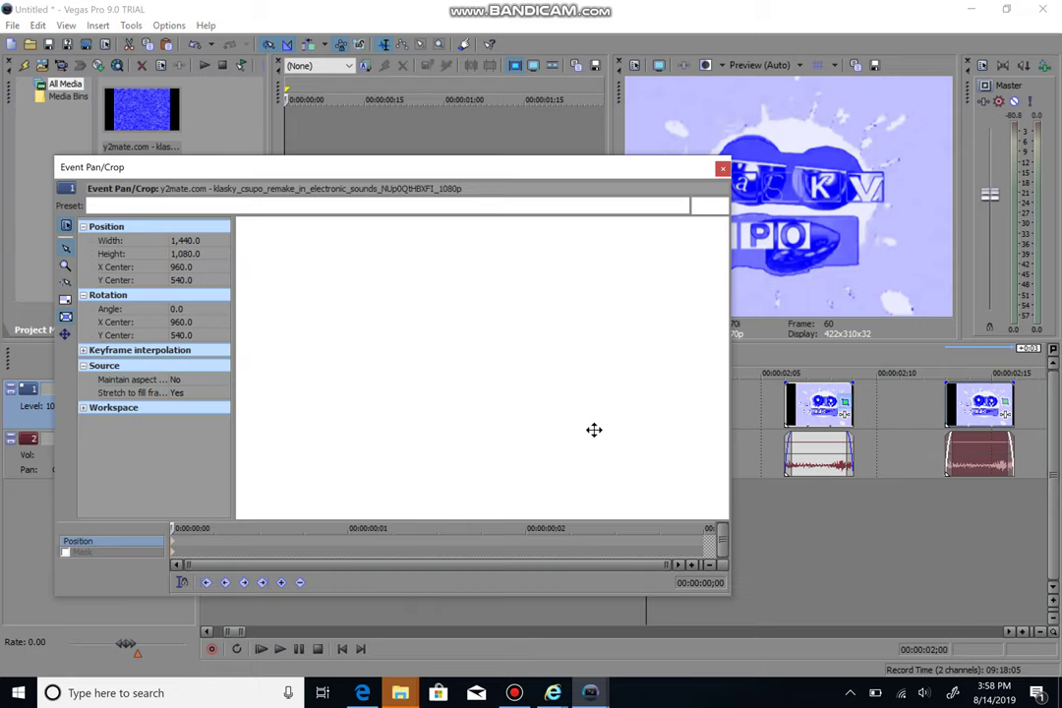
right_click(595, 436)
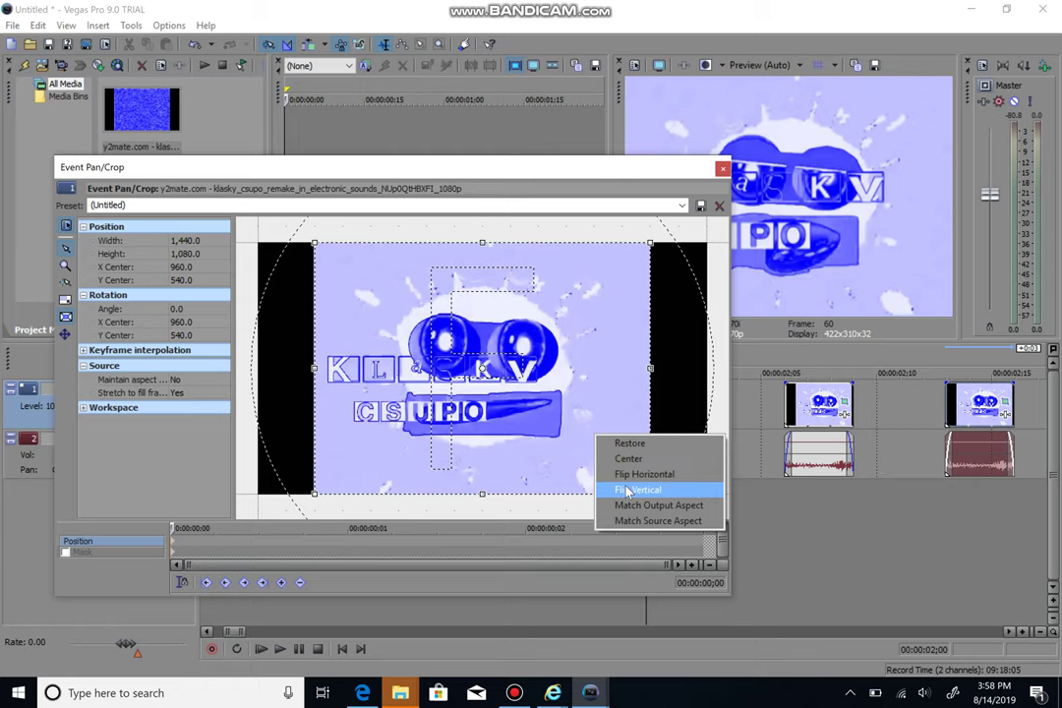
click(630, 490)
click(722, 170)
key(space)
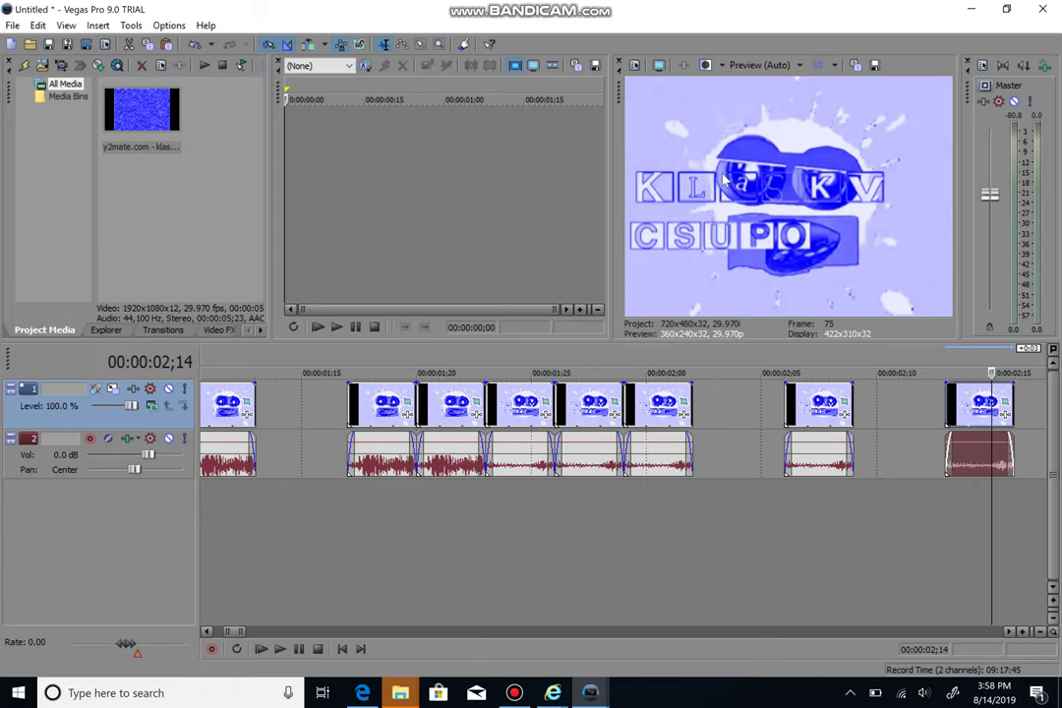
Paste two more copies in a row from 00:00:02;16 and flip the first of them vertically.
key(ctrl+v)
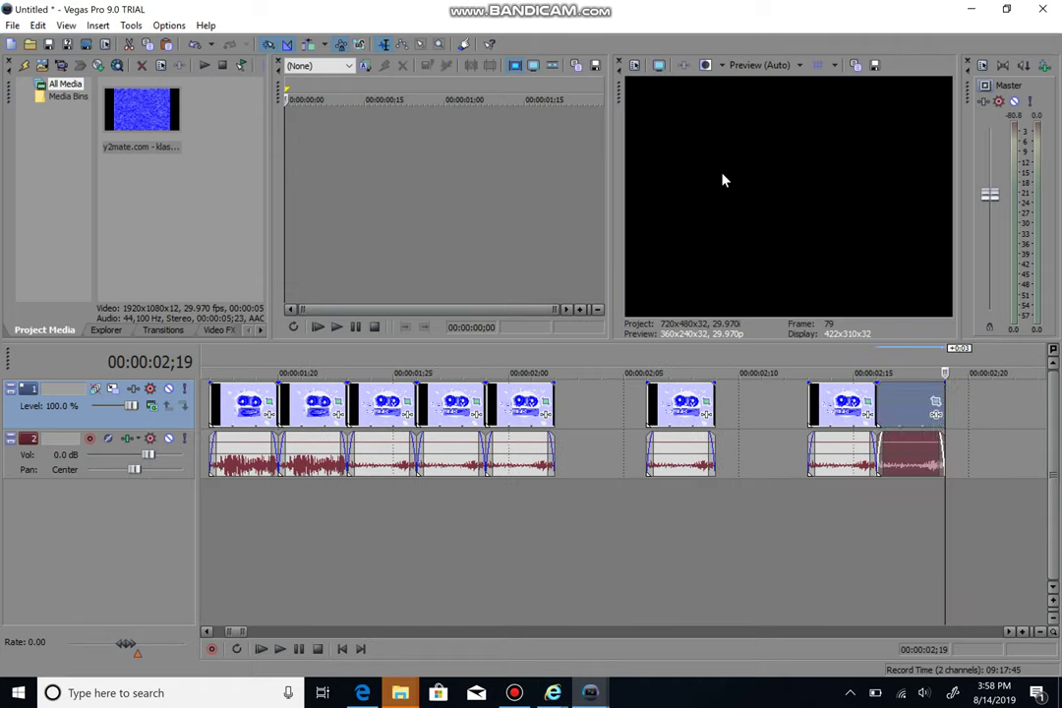
key(ctrl+v)
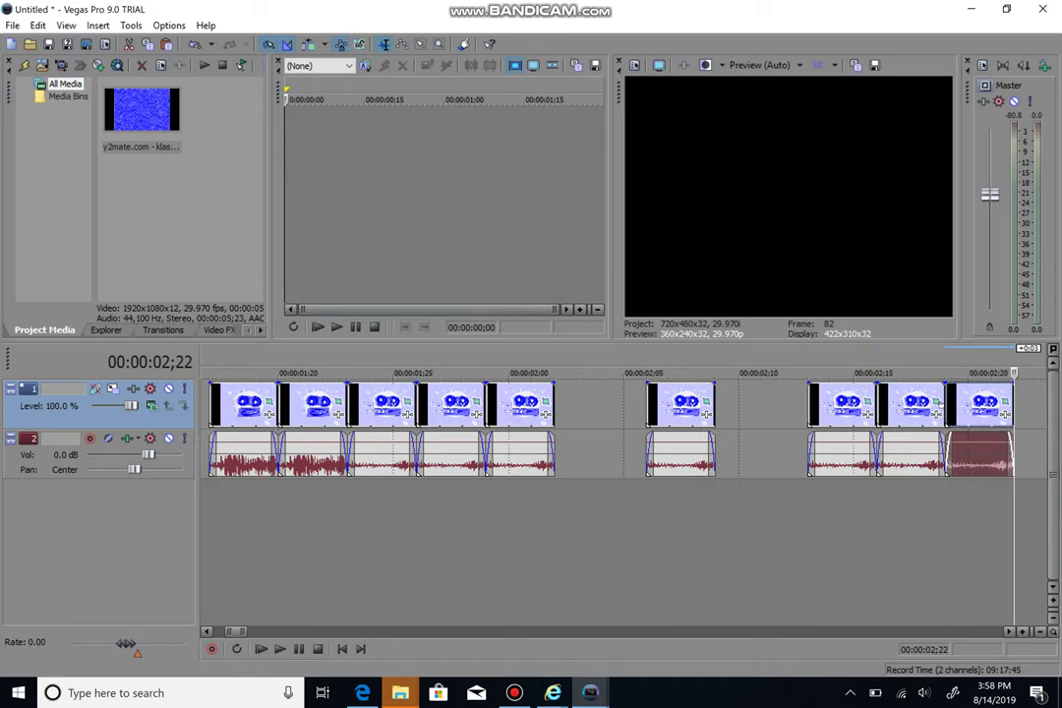
click(941, 400)
right_click(434, 361)
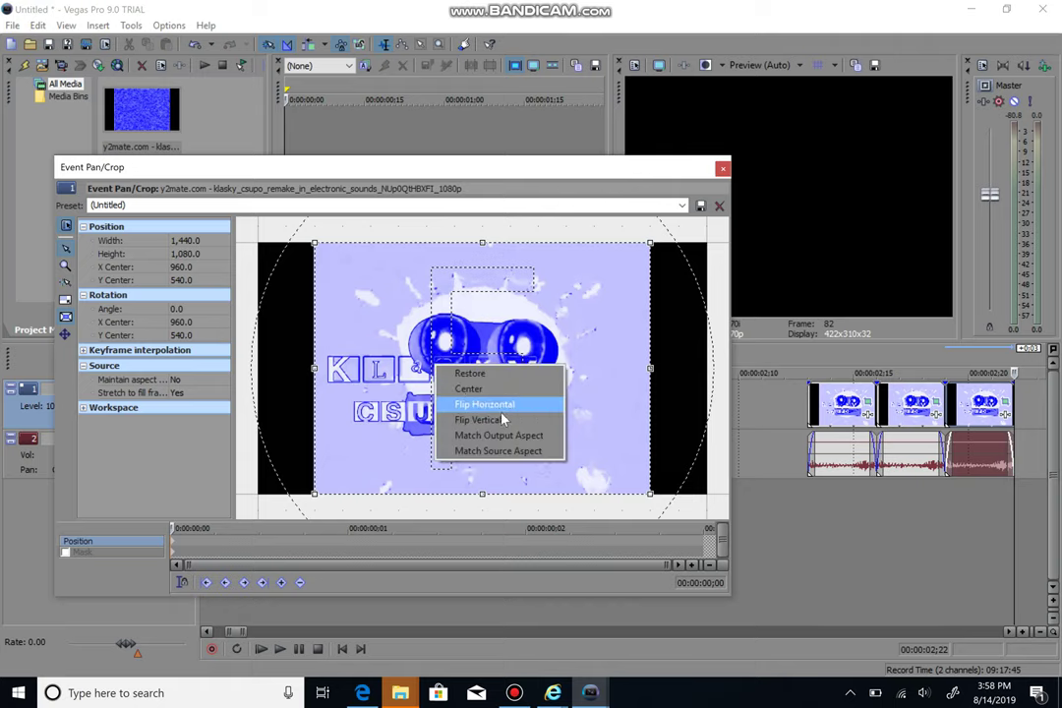
click(496, 420)
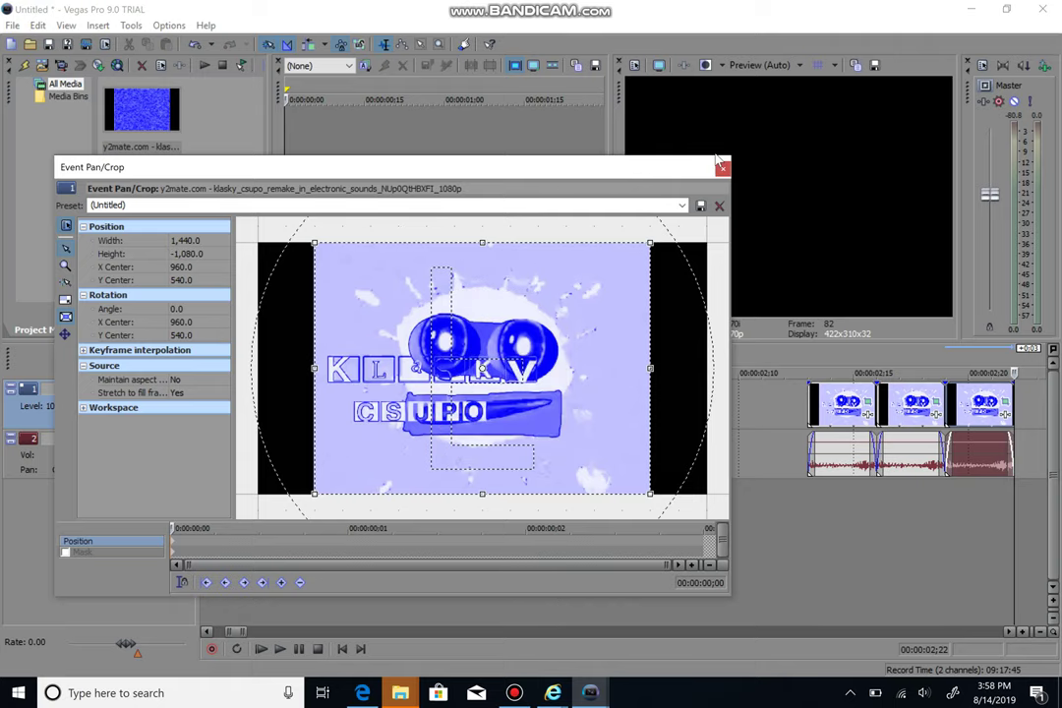
click(723, 171)
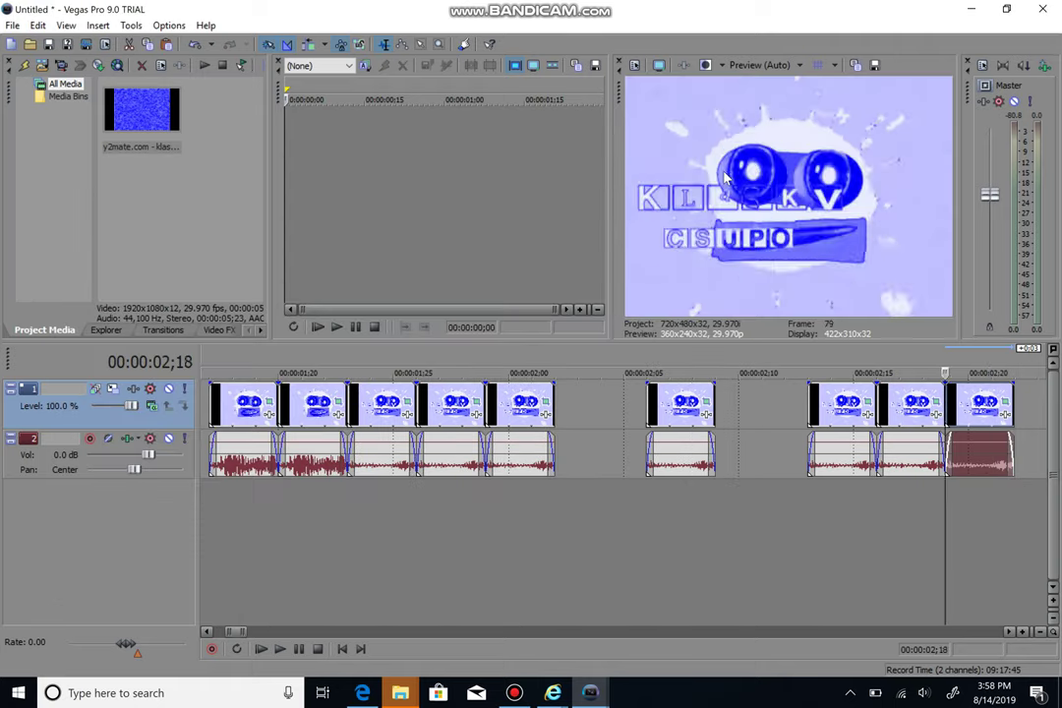
Paste three more copies in a row from 00:00:02;27 to 00:00:03;06 and flip the first of them vertically.
key(space)
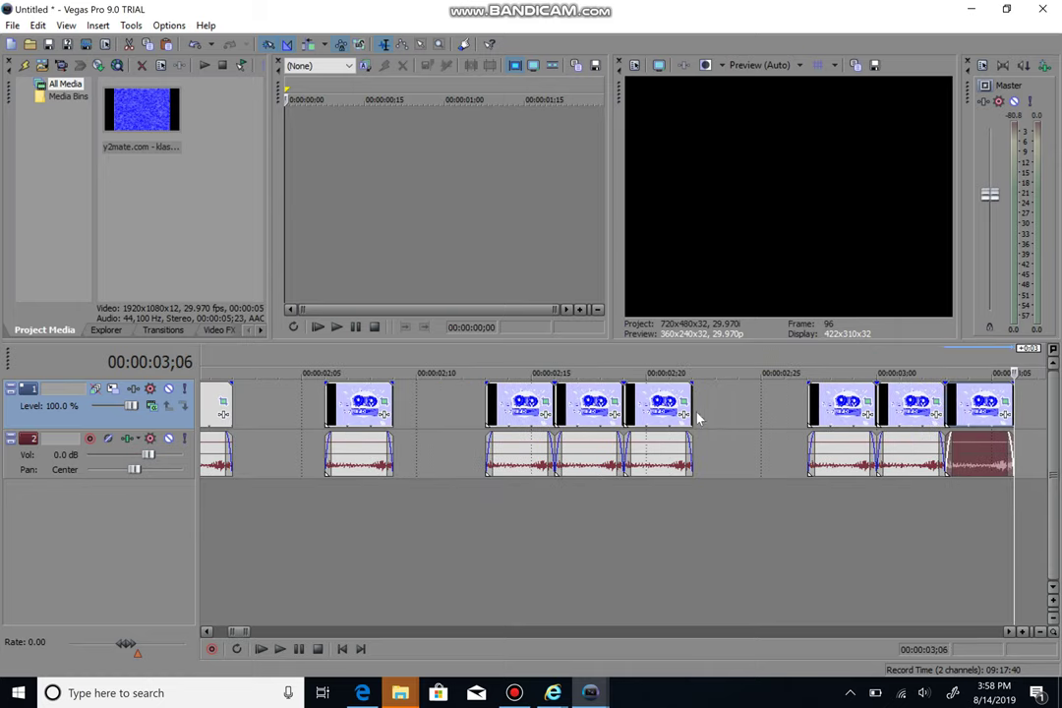
click(646, 453)
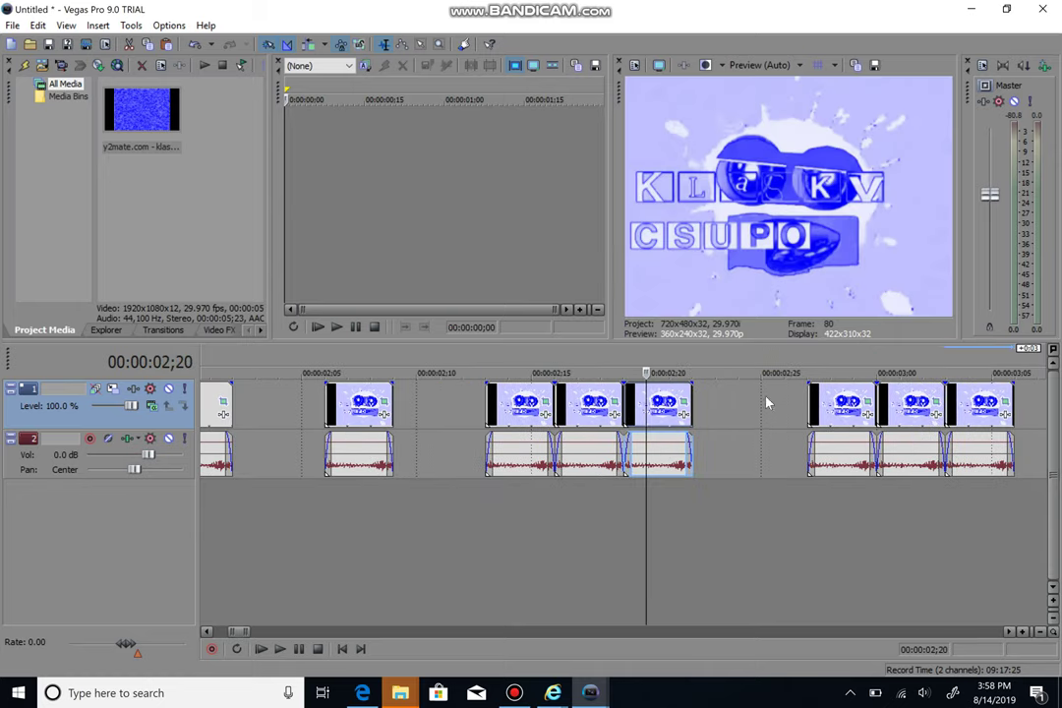
click(844, 412)
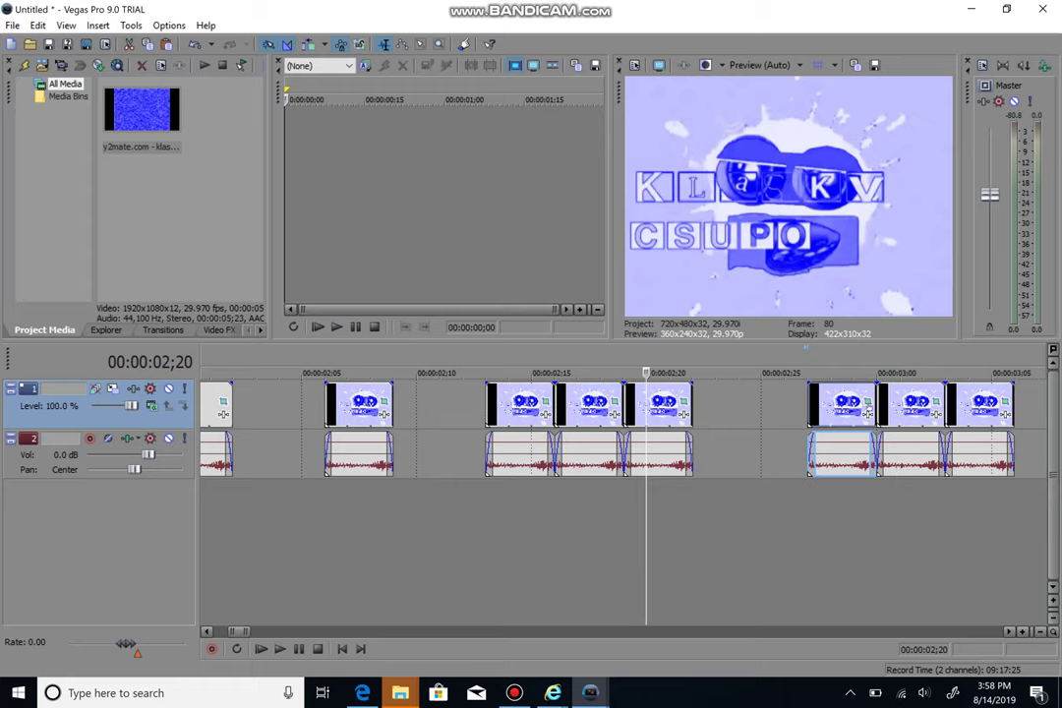
click(867, 402)
right_click(505, 429)
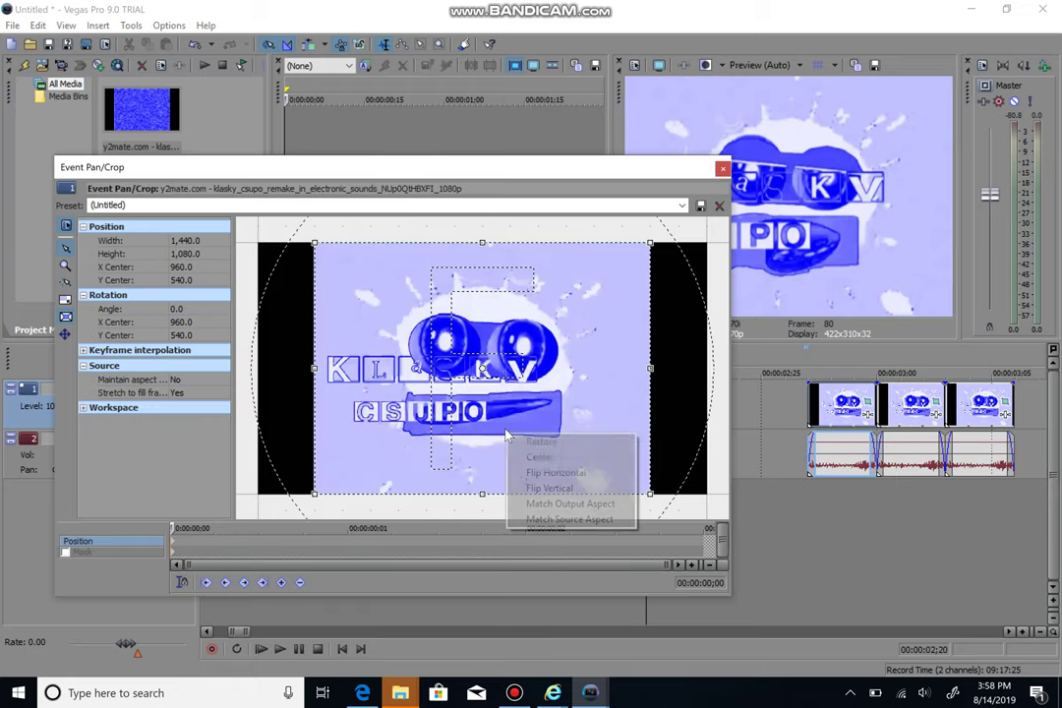
click(547, 489)
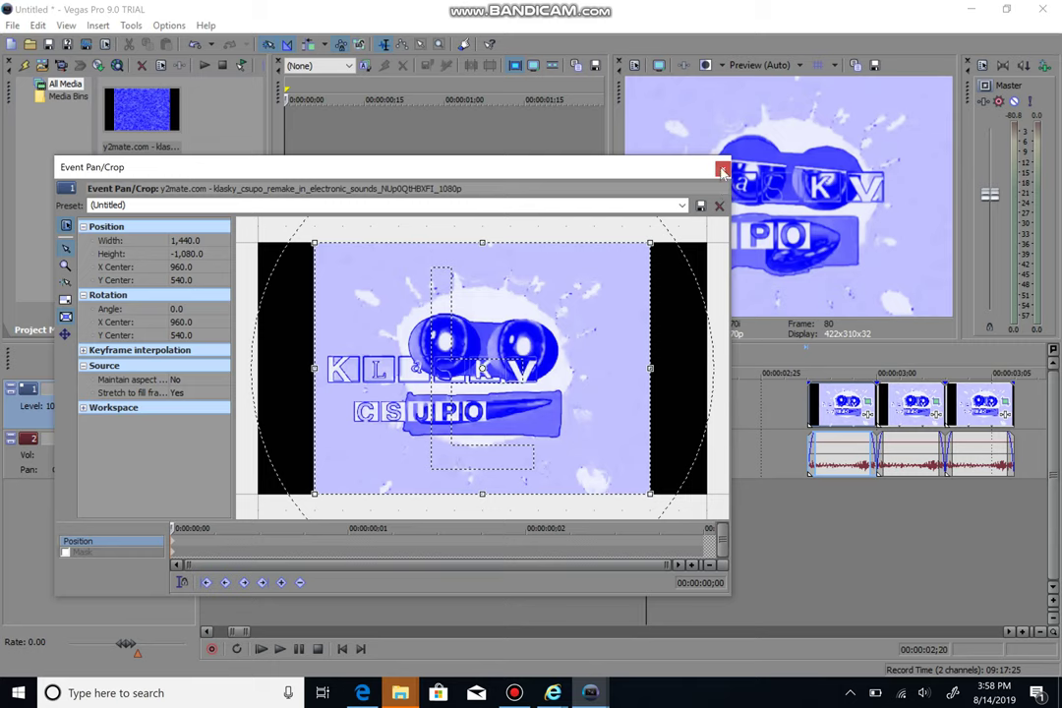
click(722, 171)
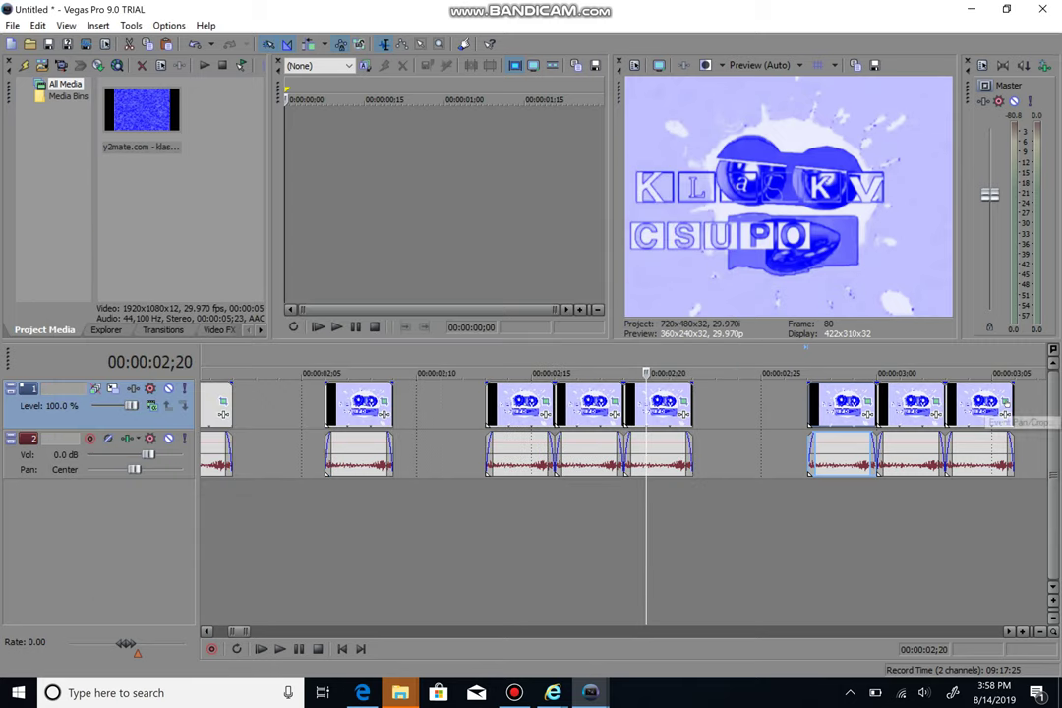
Flip the third piece of the last group, at 00:00:03;03, vertically in its pan/crop settings.
click(869, 401)
right_click(544, 363)
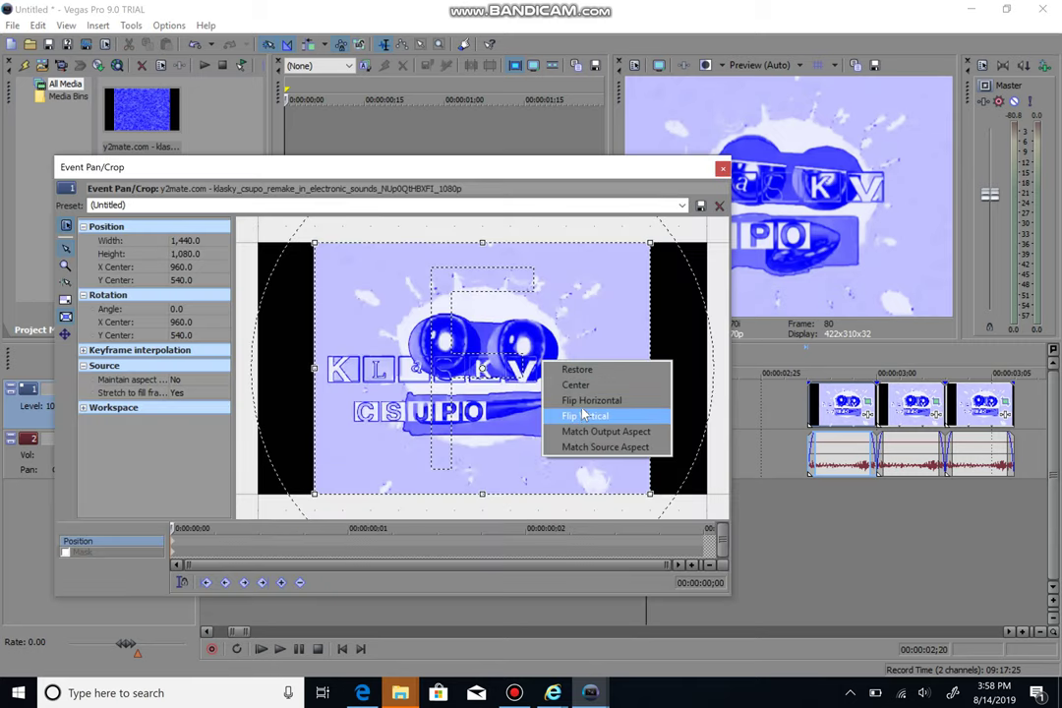
click(584, 417)
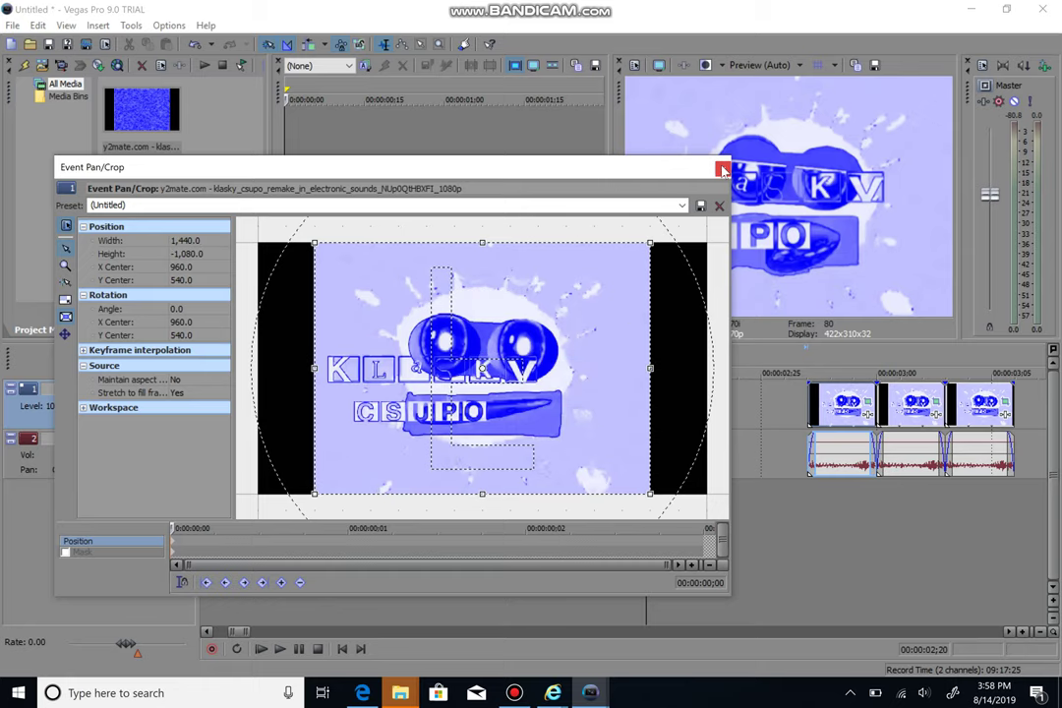
click(722, 171)
Leave a short gap after the last group and paste a single copy at 00:00:03;10.
key(space)
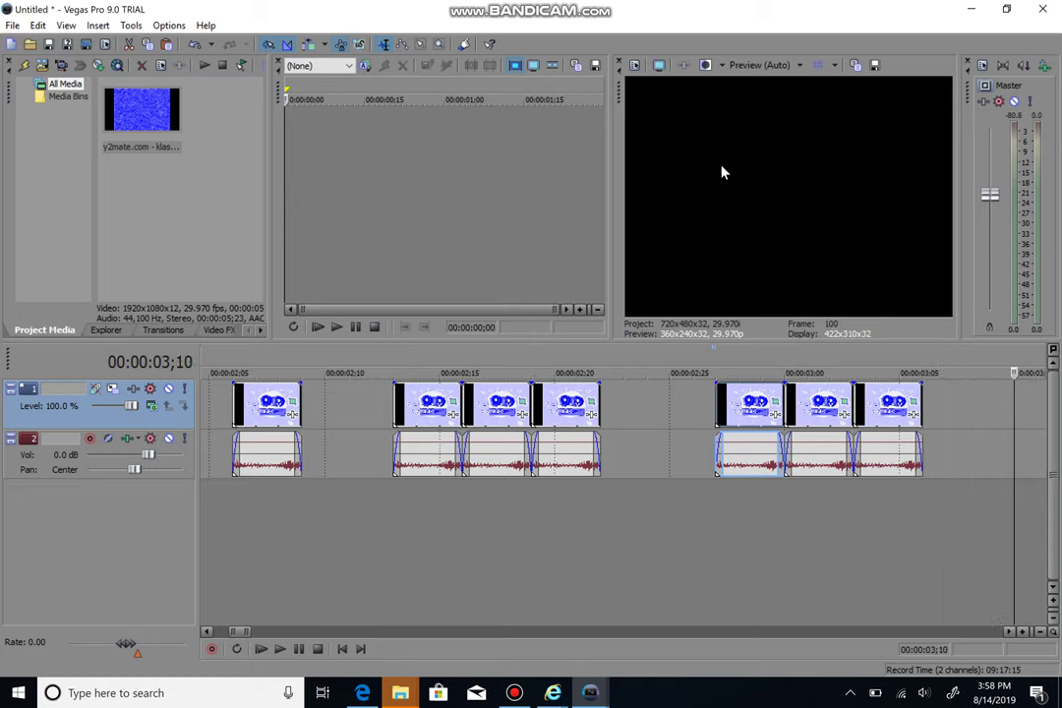
key(ctrl+v)
key(Left)
key(Left)
key(Left)
key(Left)
key(Left)
key(Left)
key(Left)
key(Left)
key(Left)
key(Left)
key(Left)
key(Left)
key(Left)
key(Left)
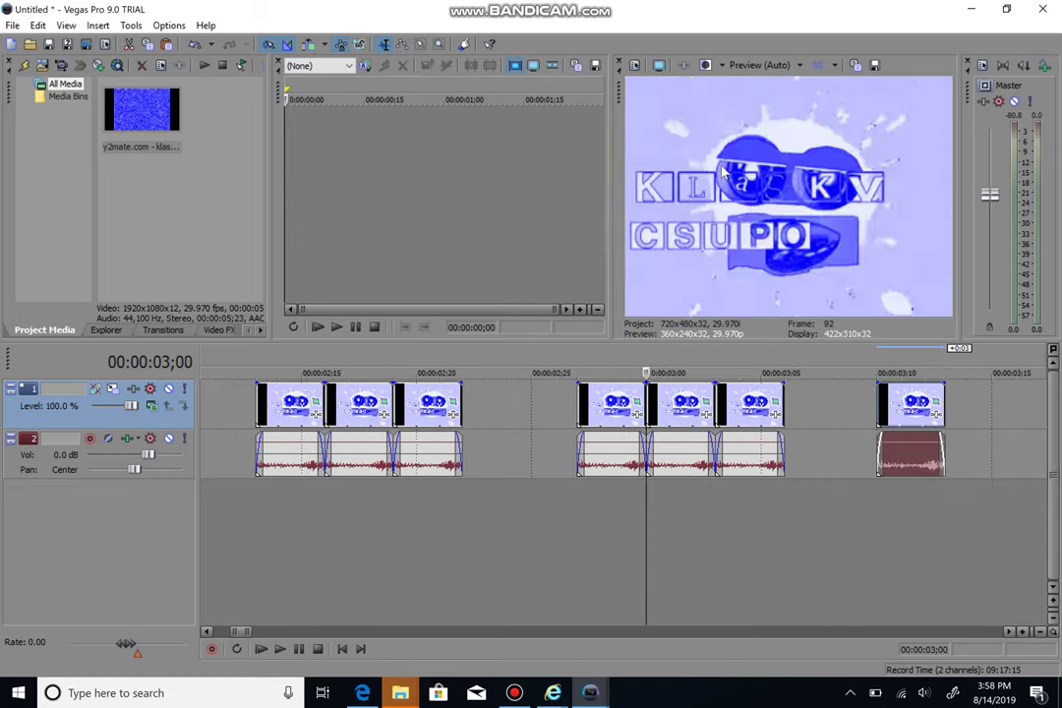
Play back the whole sequence from the start and stop it after the last piece.
key(Down)
key(Down)
key(Down)
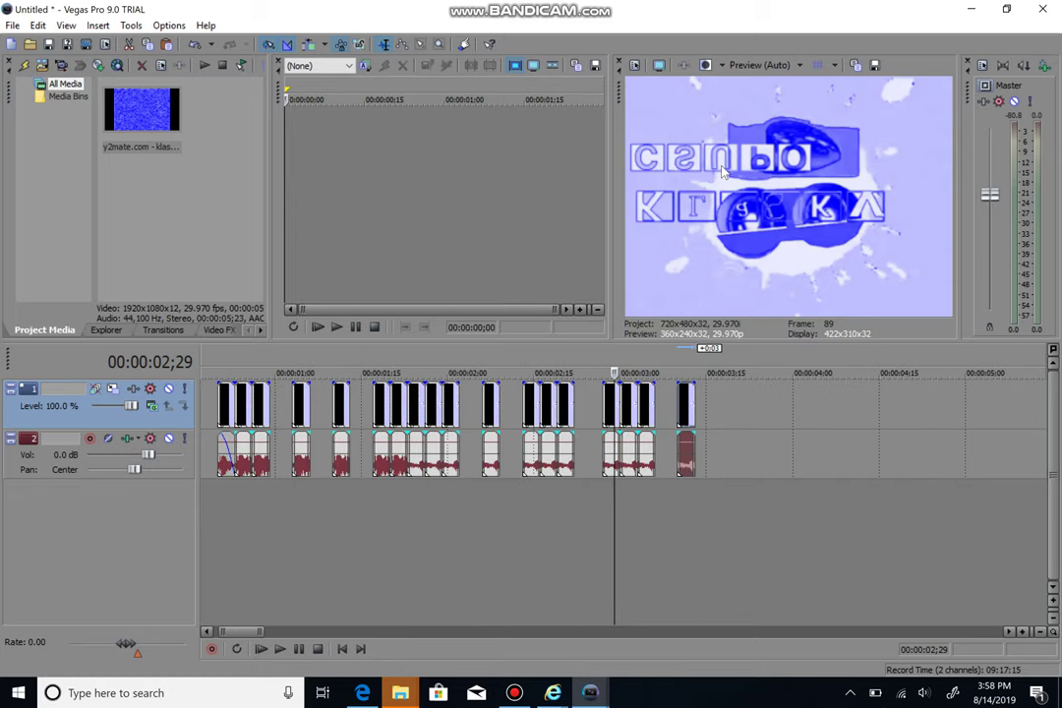
click(343, 649)
click(297, 652)
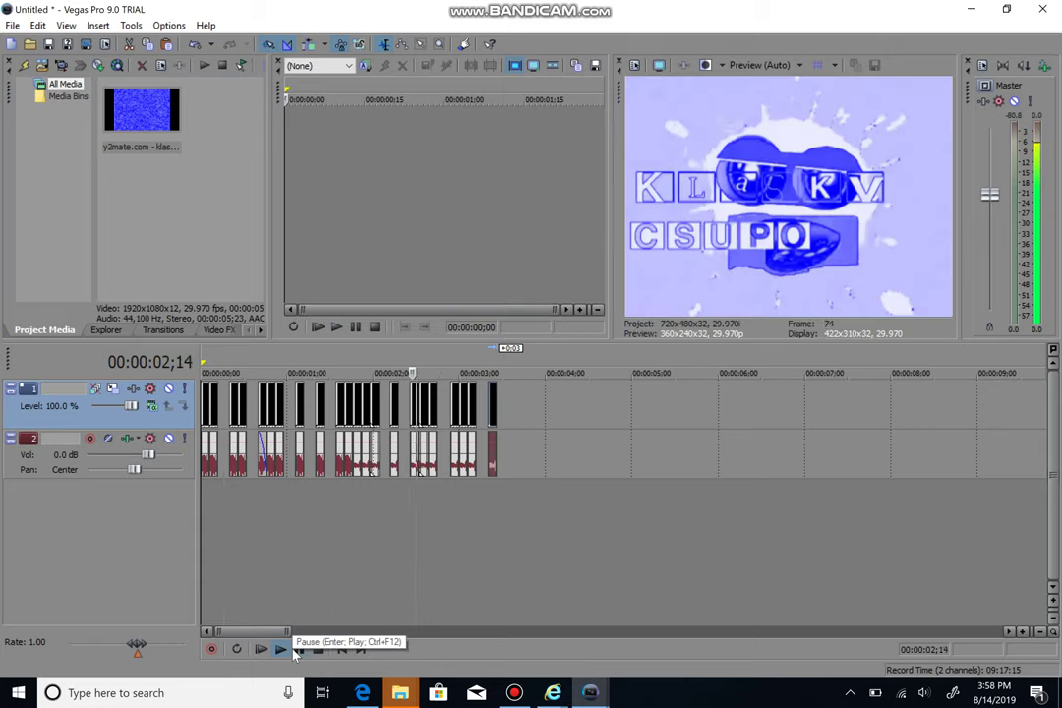
click(299, 650)
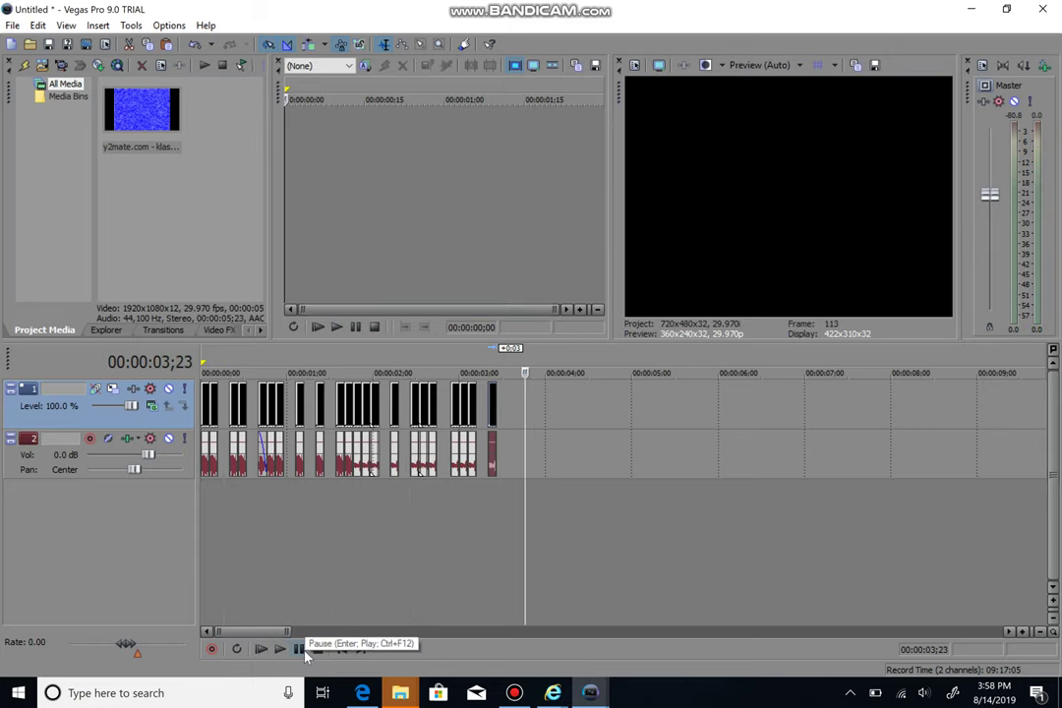
Render the sequence to Documents as the AVI "Get your own Preview 2 Replacment" with the HD 1080-60i YUV template, and view the output folder.
click(233, 413)
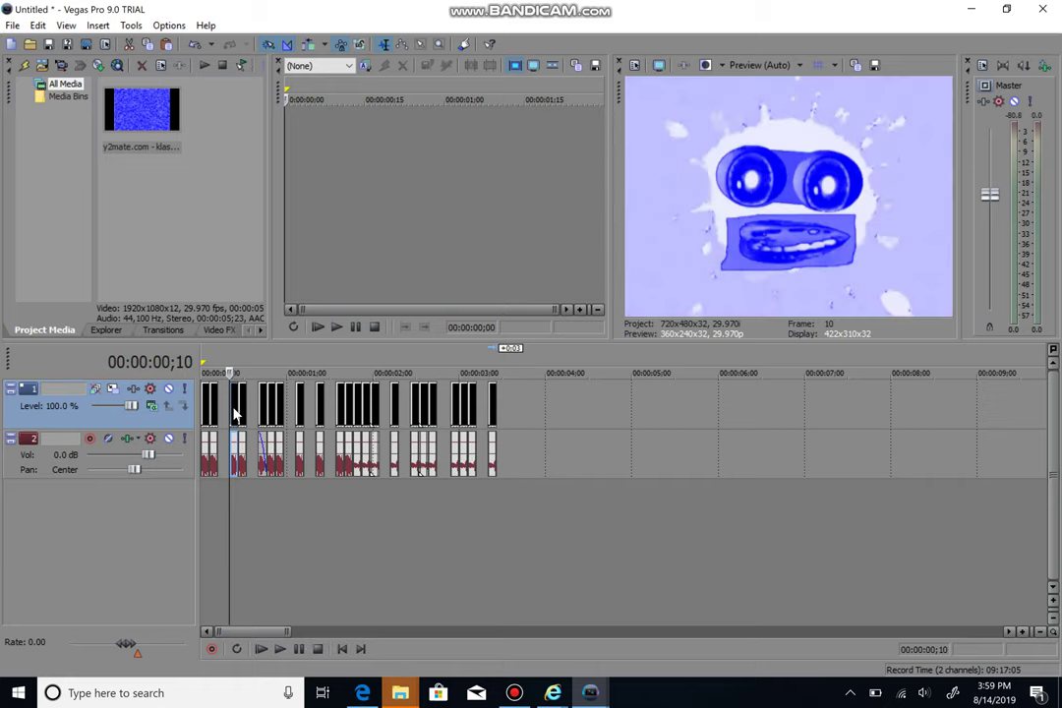
click(87, 45)
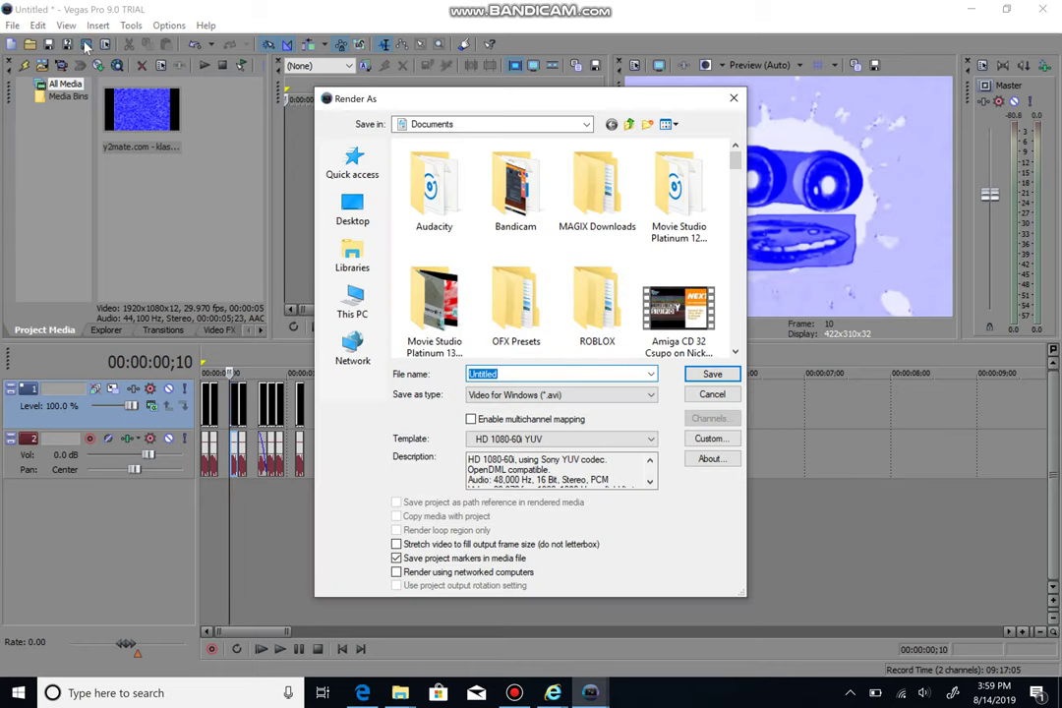
text(Get your own Preview 2 Replacmen)
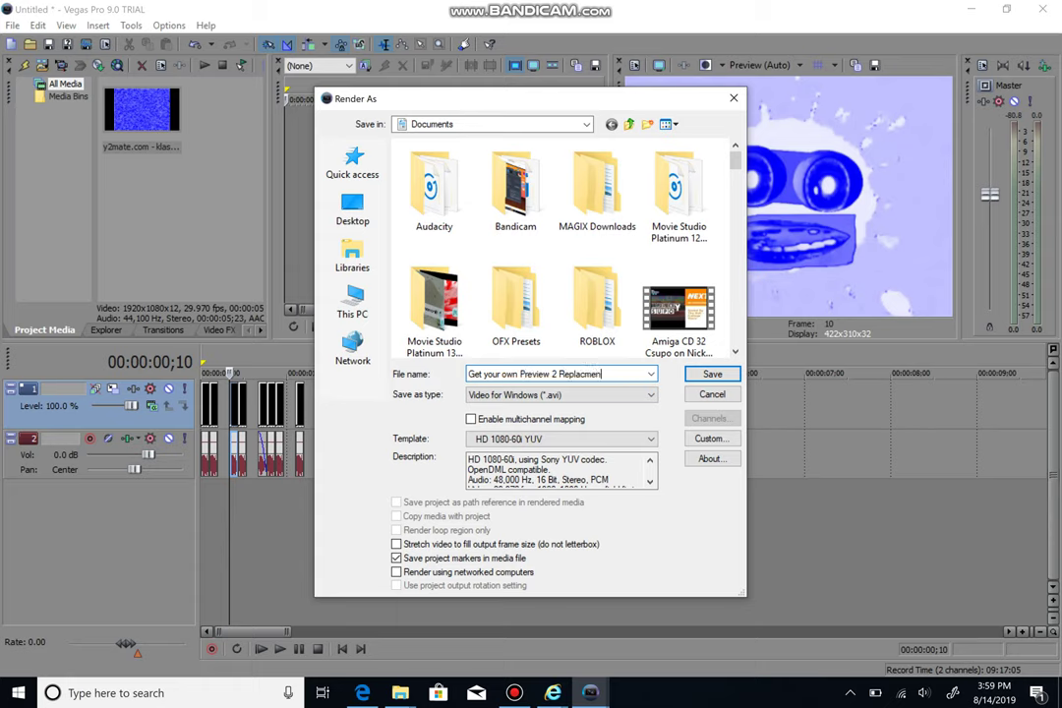
key(Return)
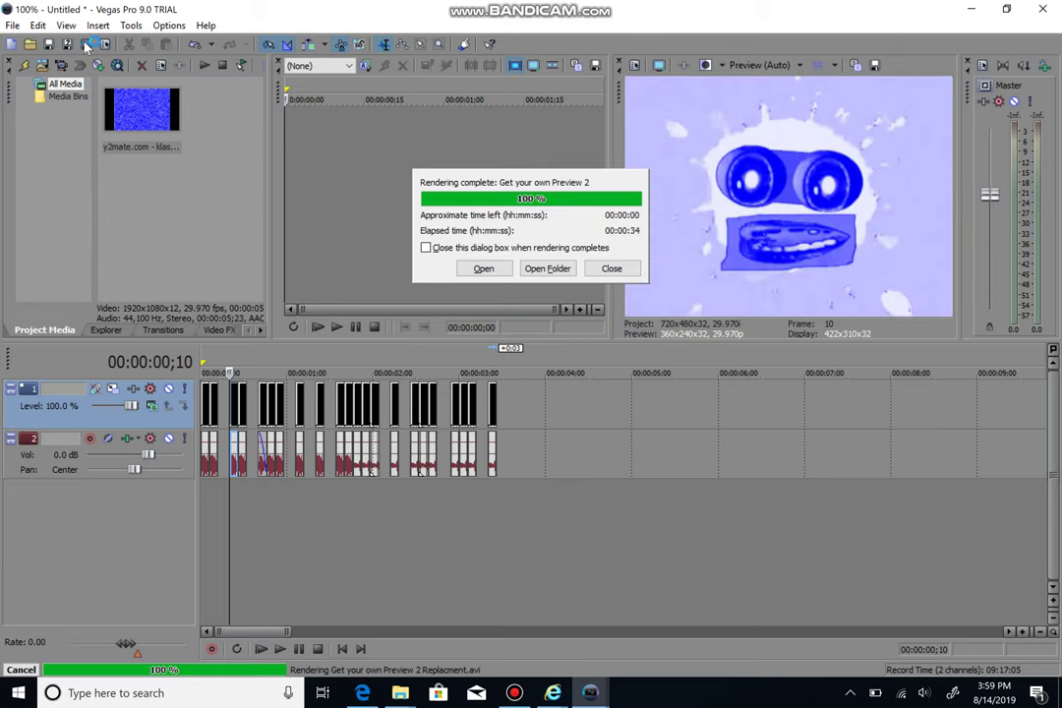
click(564, 271)
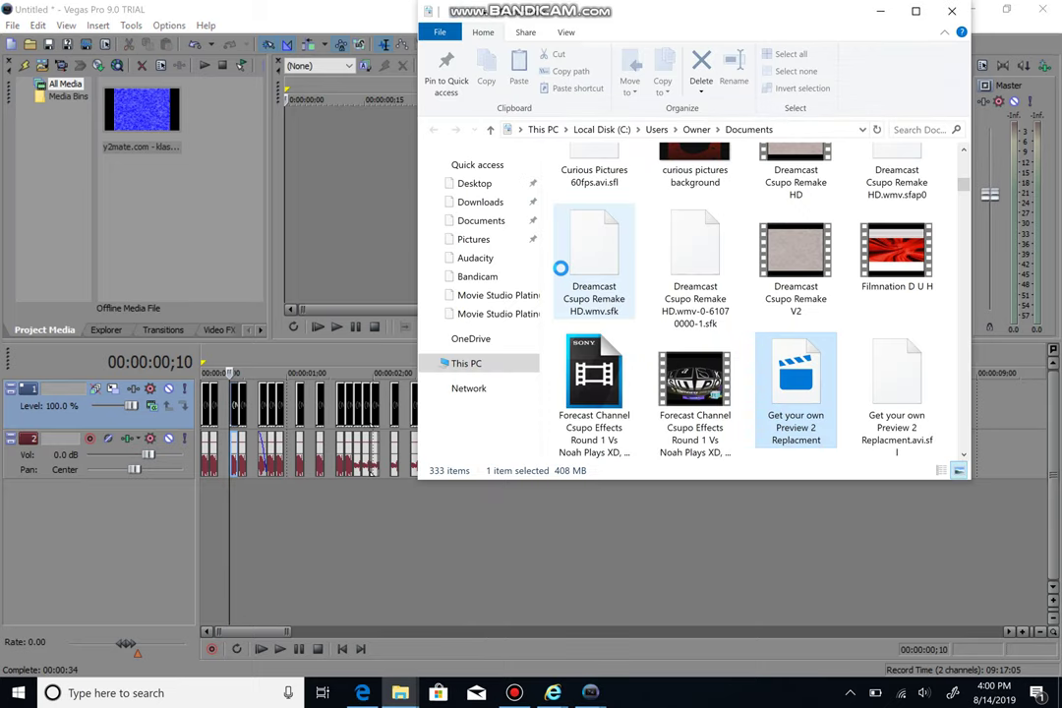
click(277, 12)
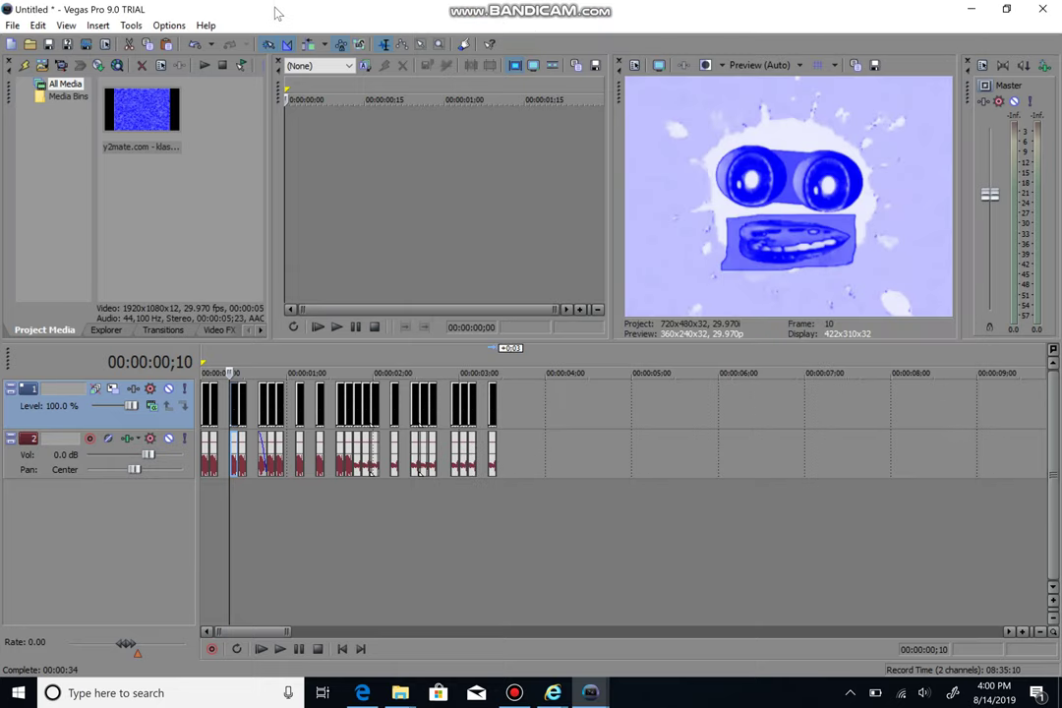
Save the project in Documents as a Vegas Pro project file named "Make your own Preview 2 Replacment".
click(49, 44)
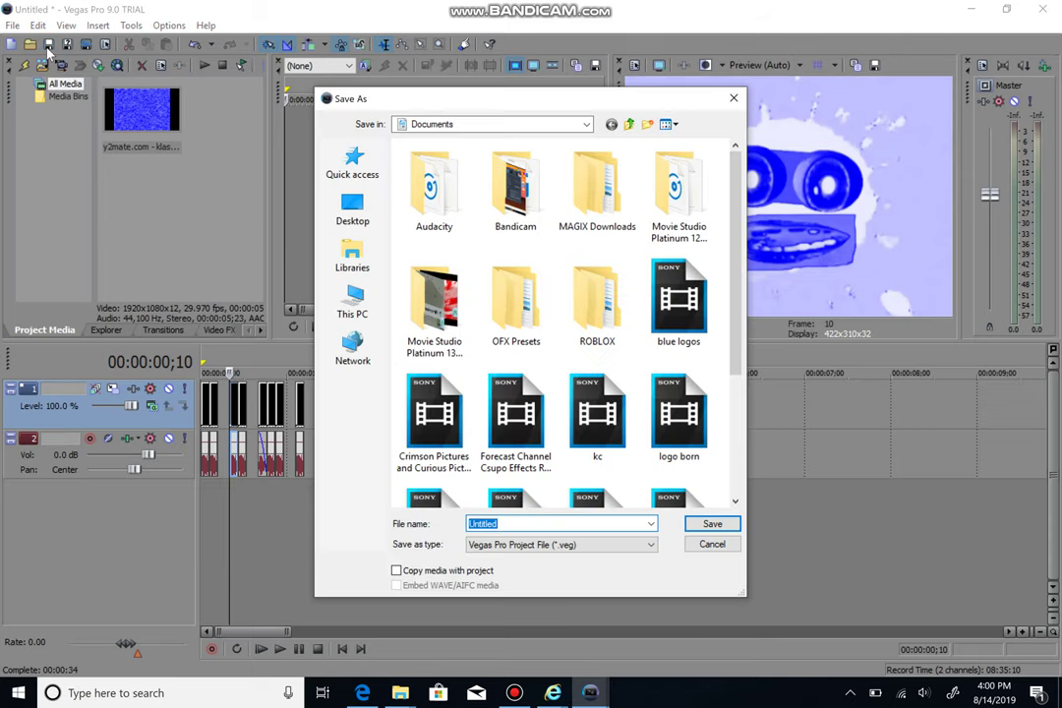
text(am)
key(BackSpace)
key(BackSpace)
text(Make you)
key(BackSpace)
key(BackSpace)
key(BackSpace)
text(your own Preview 2)
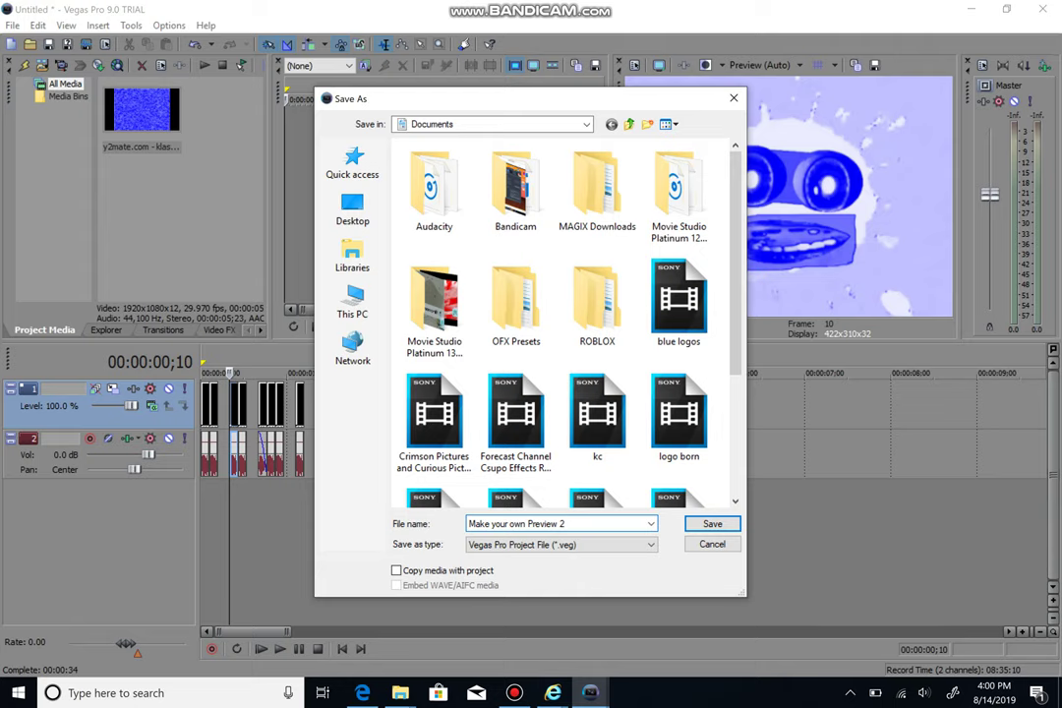
text( Replacment)
key(Return)
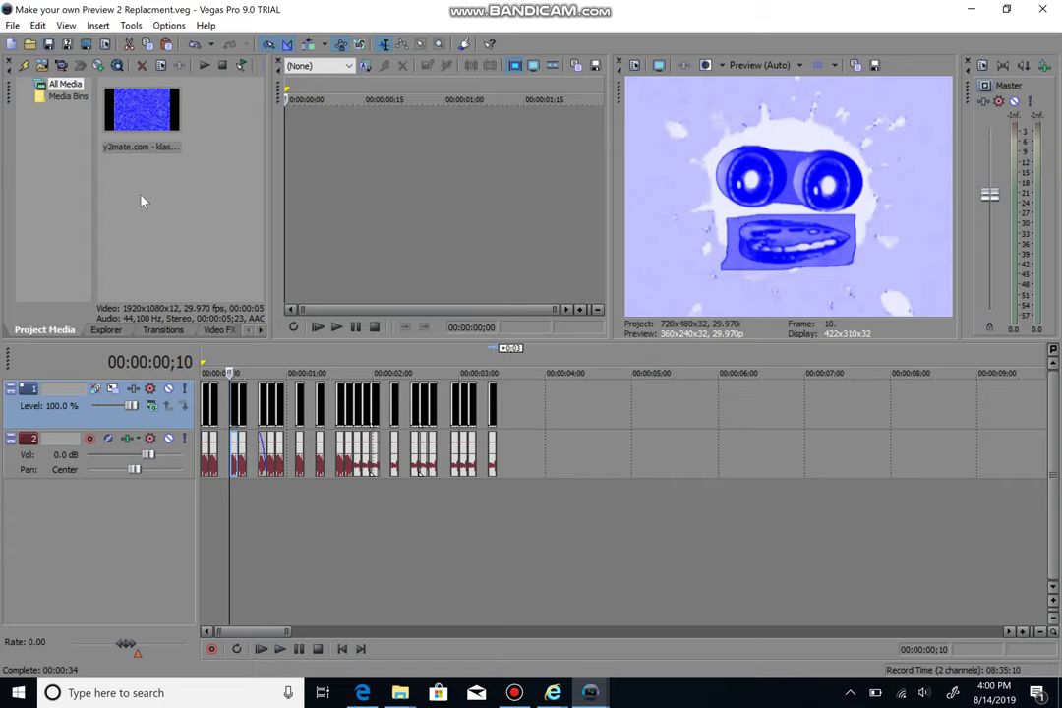
mouse_move(514, 688)
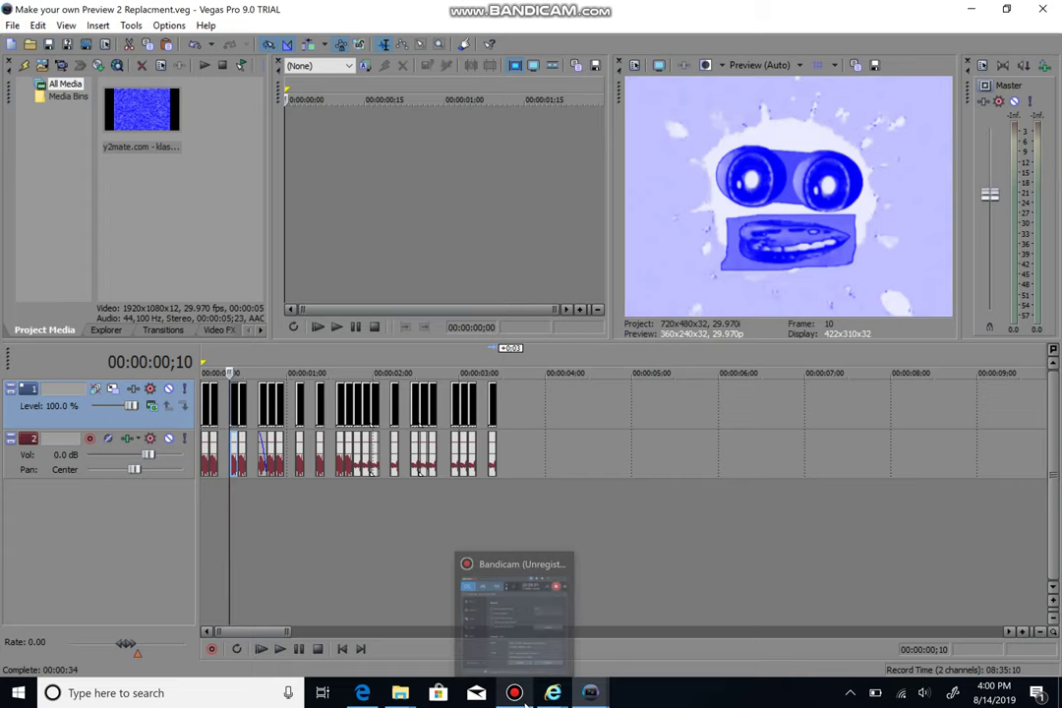